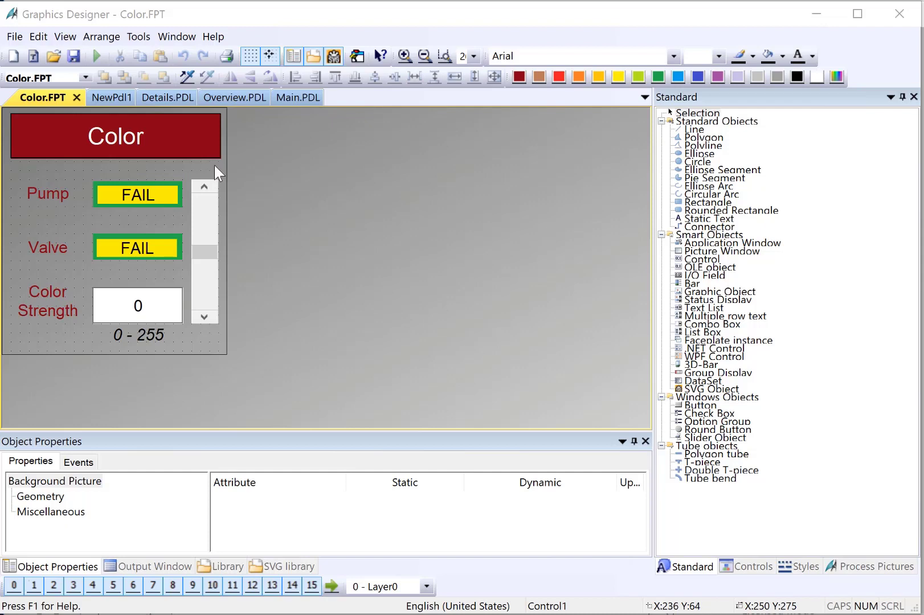
Step: Switch to the Details.PDL picture so it can run in WinCC Runtime
left_click(167, 97)
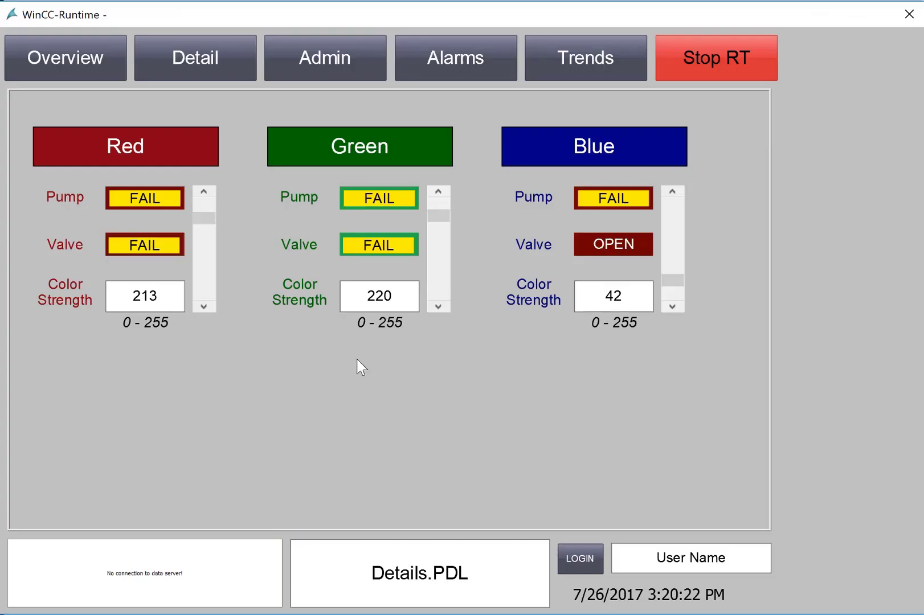
Step: Move the Green, Red and Blue scroll bars to strengths 89, 129 and 184
left_click(435, 219)
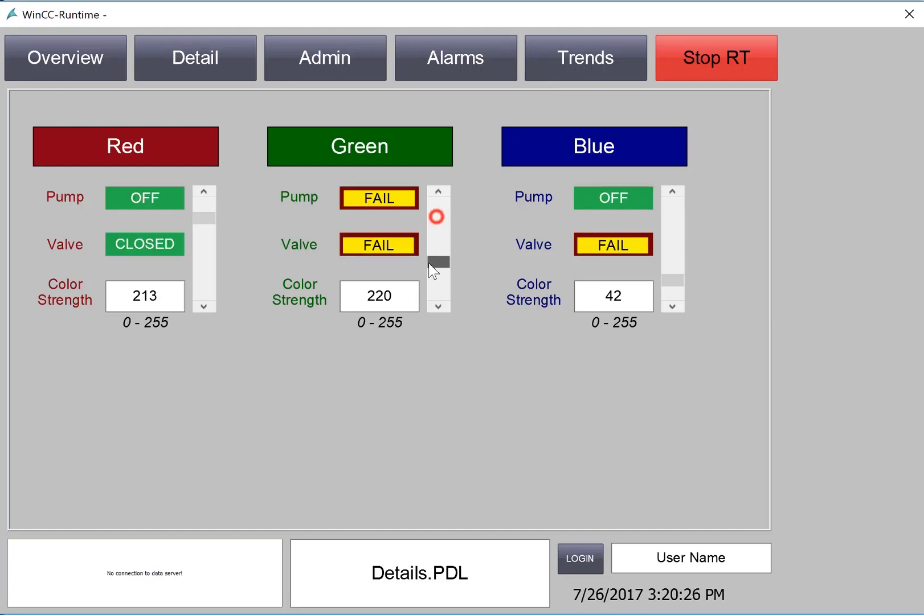
left_click(202, 219)
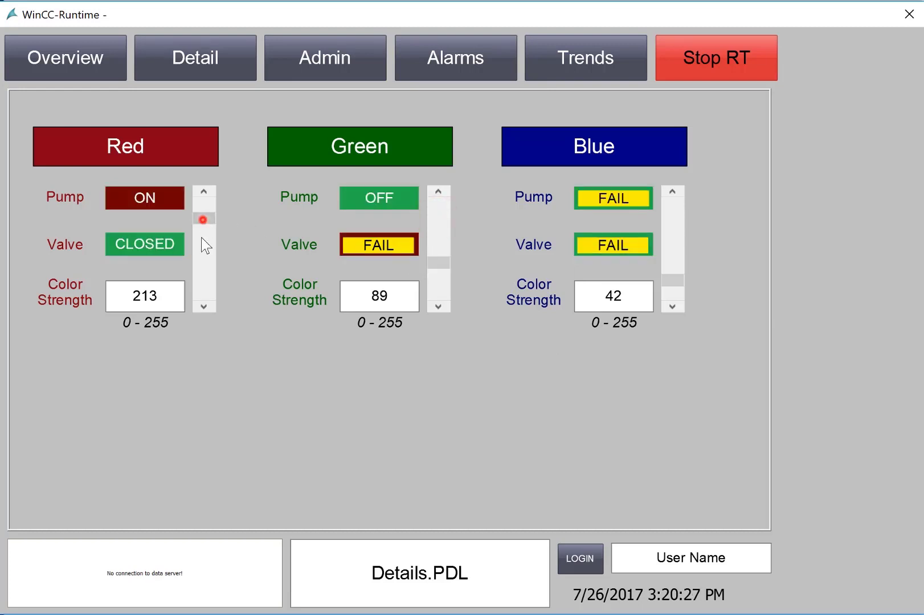
left_click(676, 283)
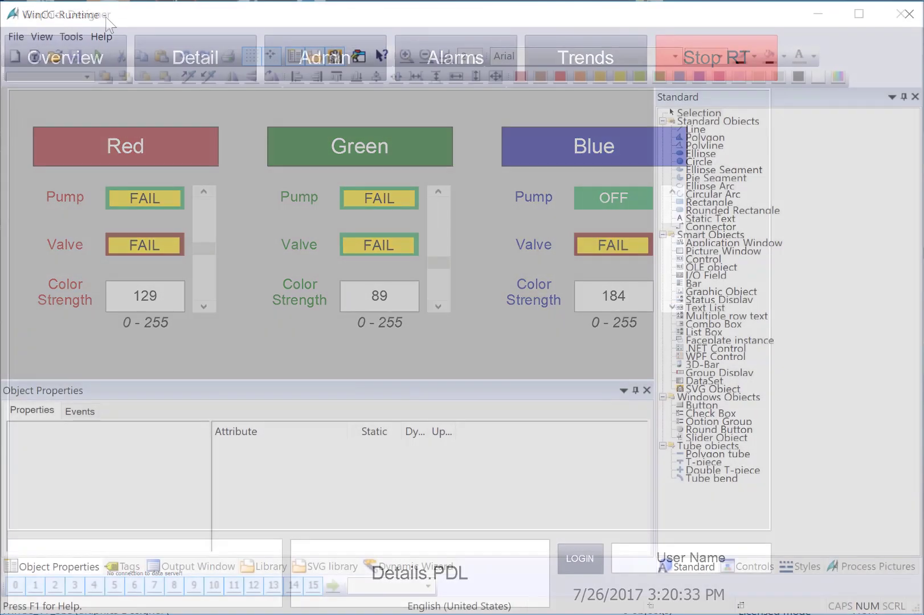
Step: Create a new faceplate type
left_click(104, 13)
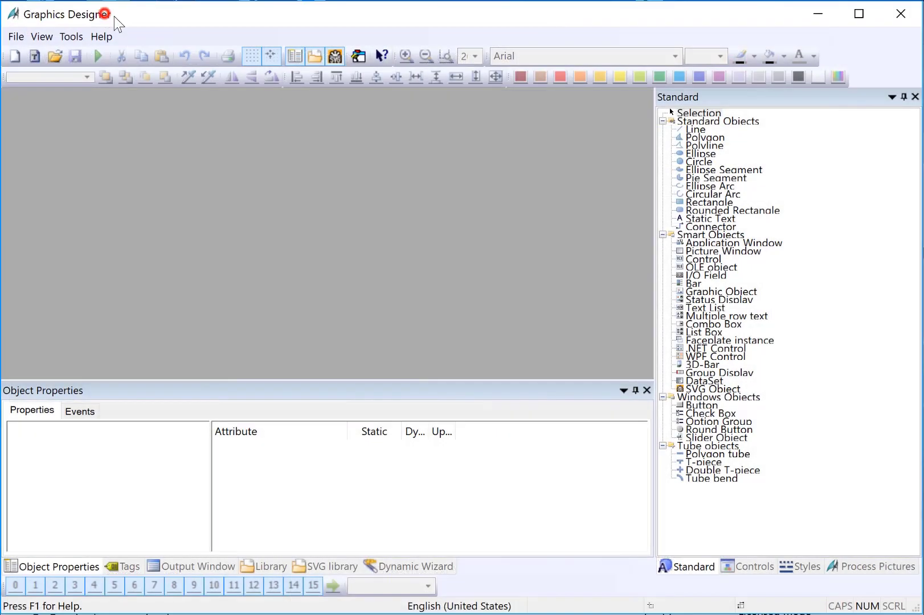
left_click(21, 43)
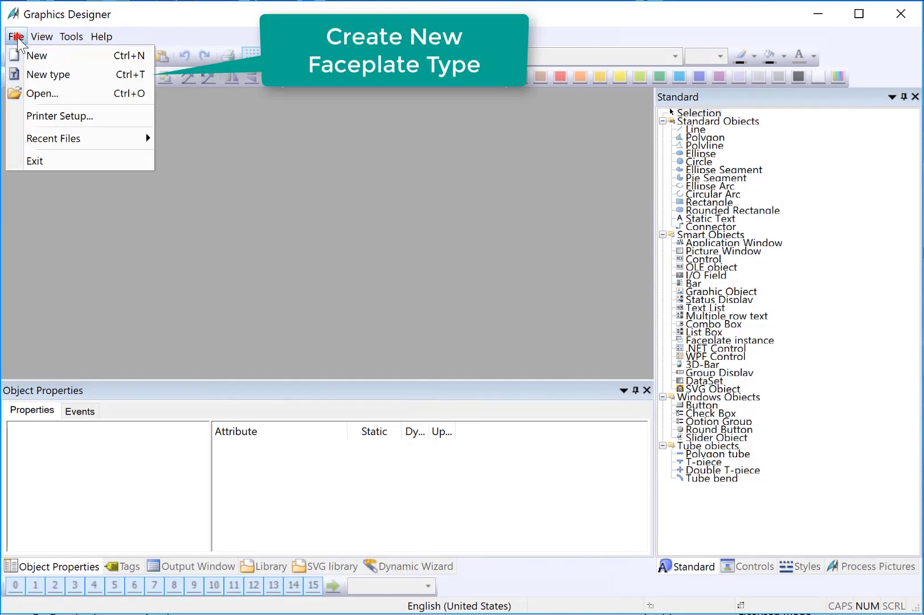
left_click(32, 74)
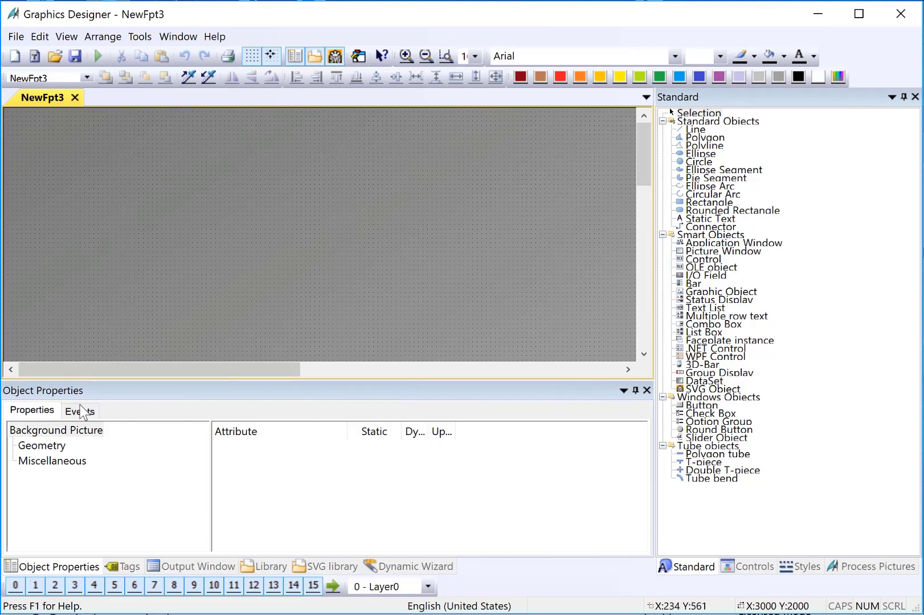
Step: Set the picture width to 250 and height to 275, then save as Color.FPT
left_click(42, 446)
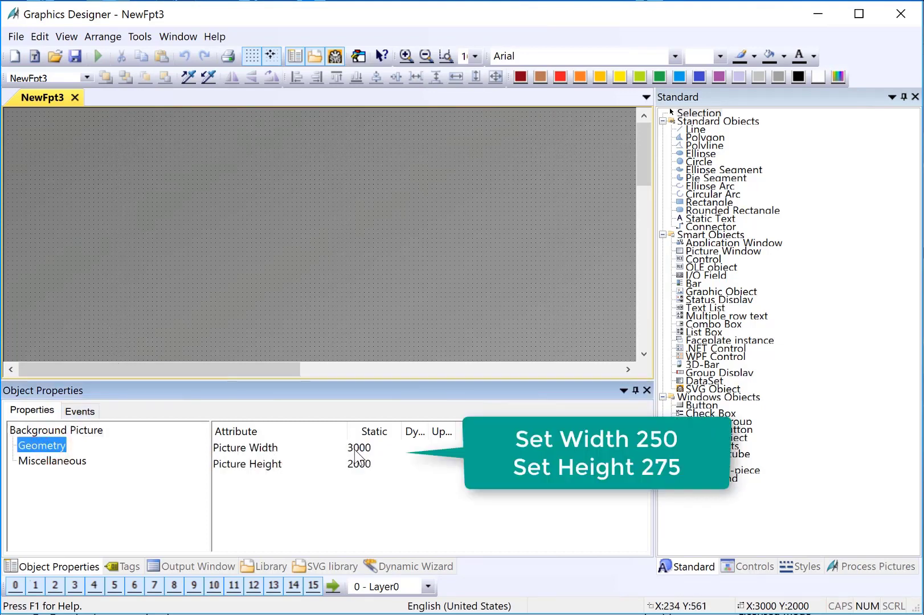
double_click(374, 447)
type("250")
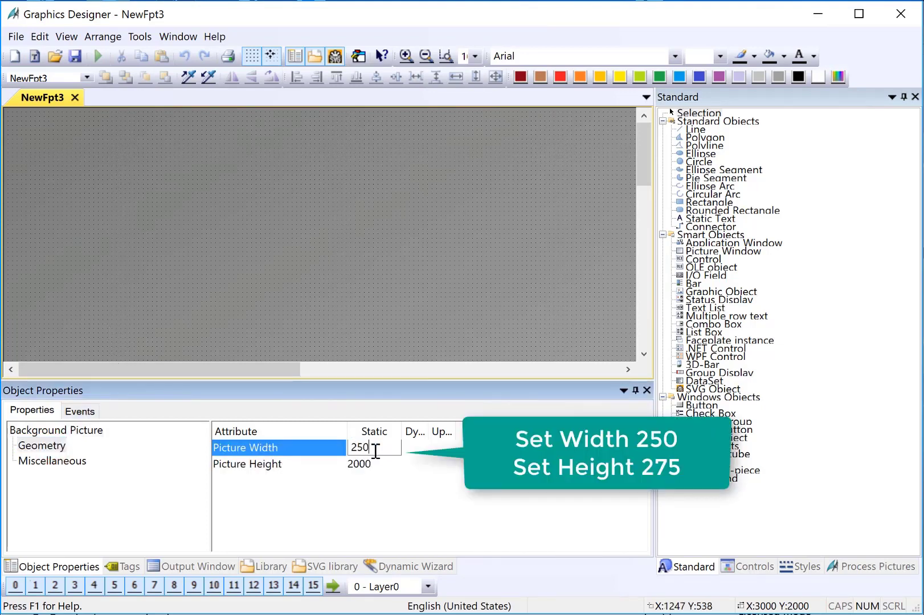
key("Return")
double_click(362, 466)
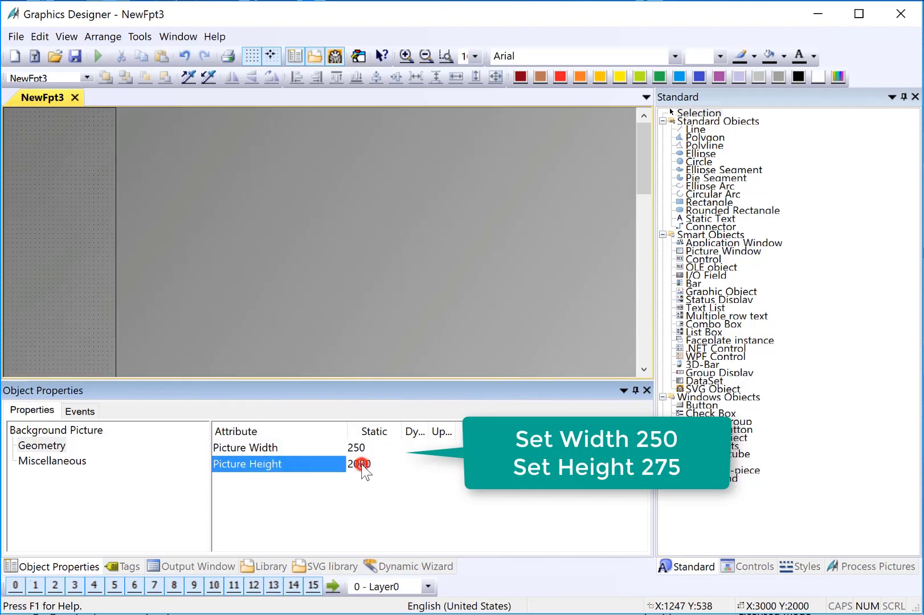
type("275")
key("Return")
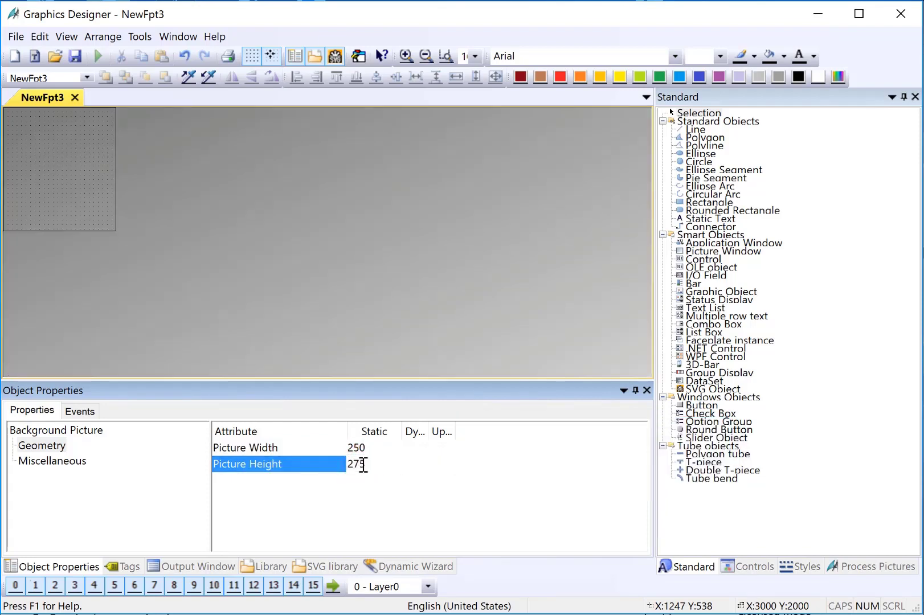
left_click(77, 56)
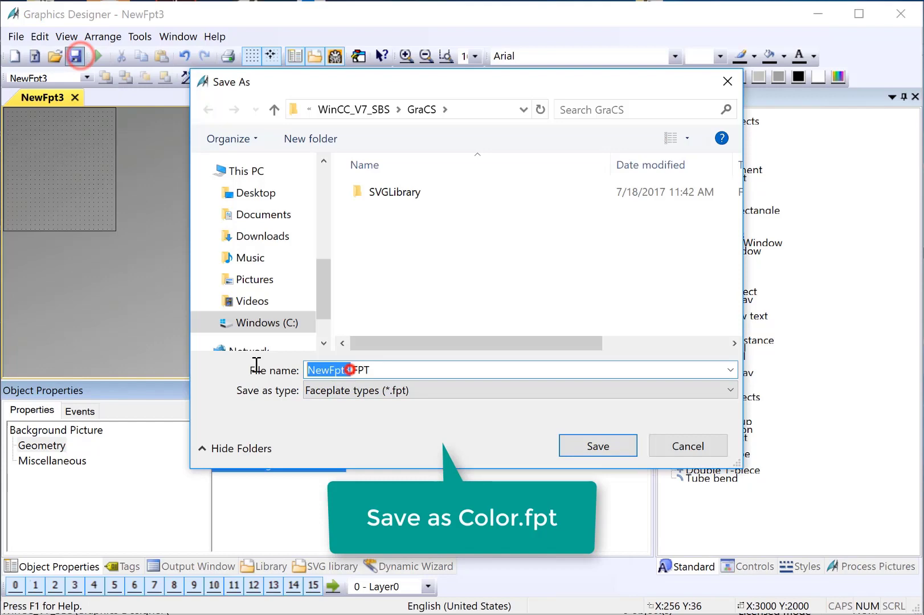
type("Color")
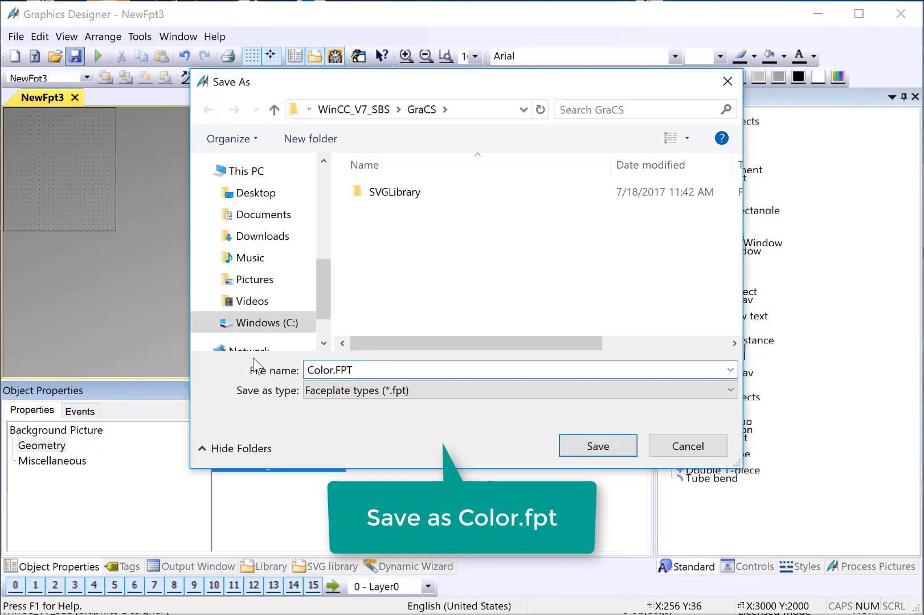
Step: Save Color.FPT and draw a static text header reading 'Color' across the top
left_click(593, 445)
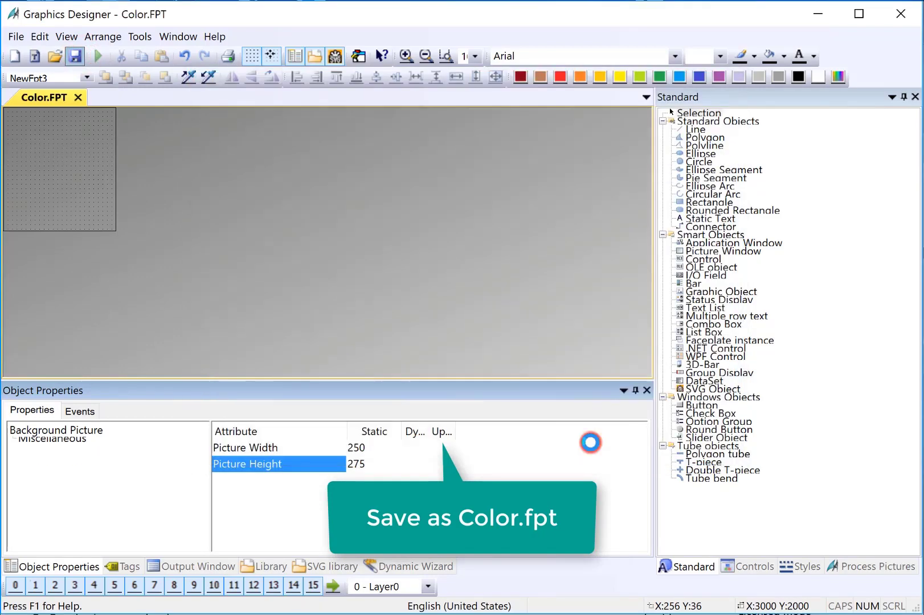
left_click(711, 218)
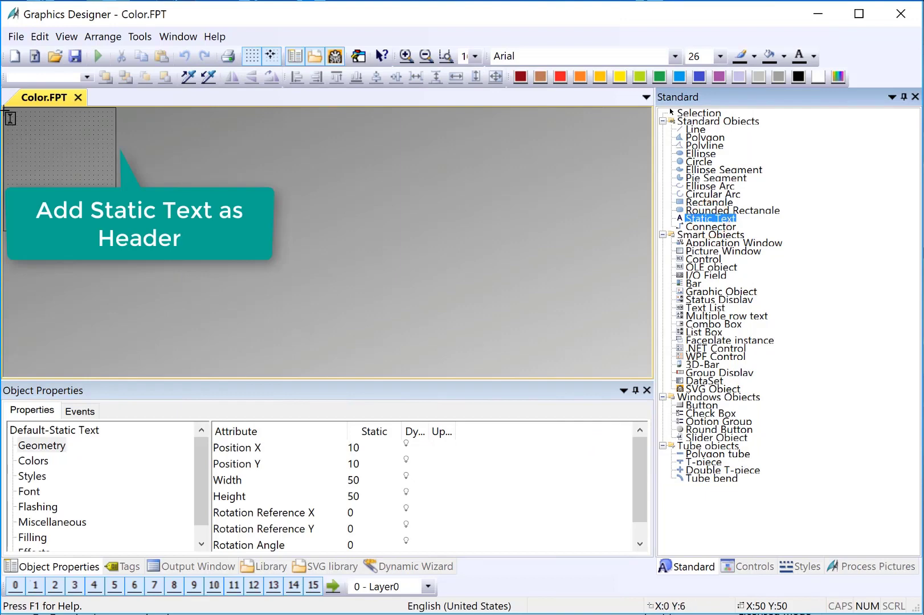
left_click_drag(6, 114, 117, 135)
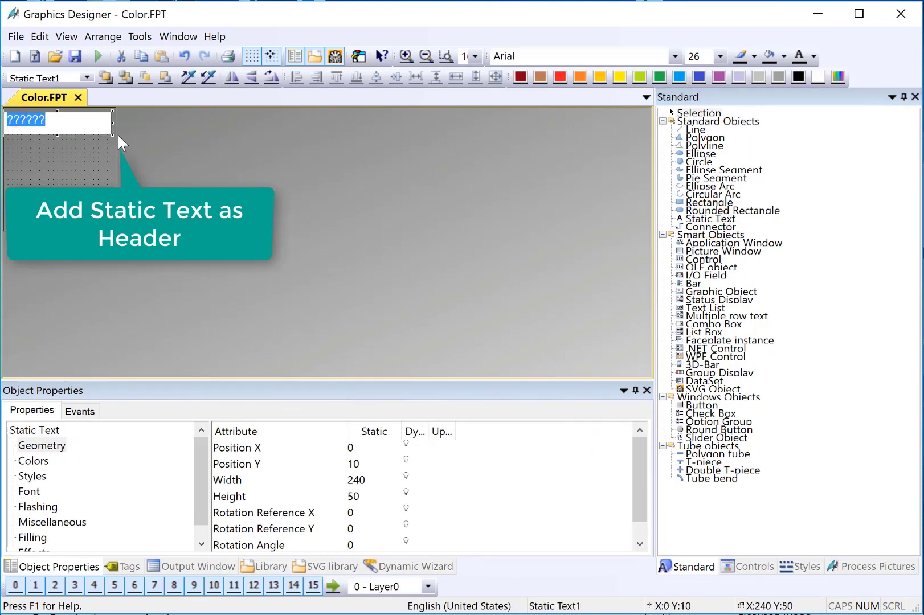
type("Color")
key("Return")
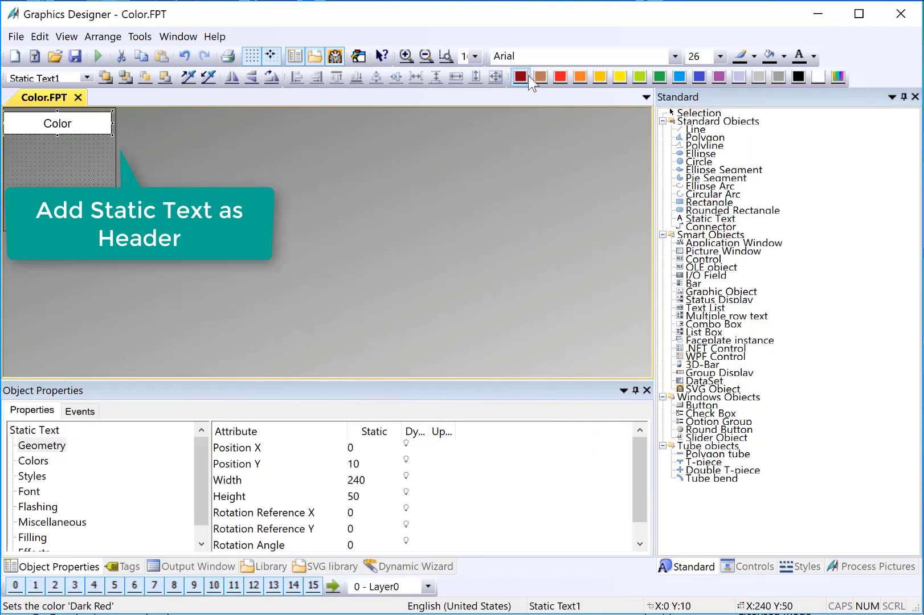
Step: Give the Color header a dark red fill and white font color
left_click(521, 76)
left_click(811, 56)
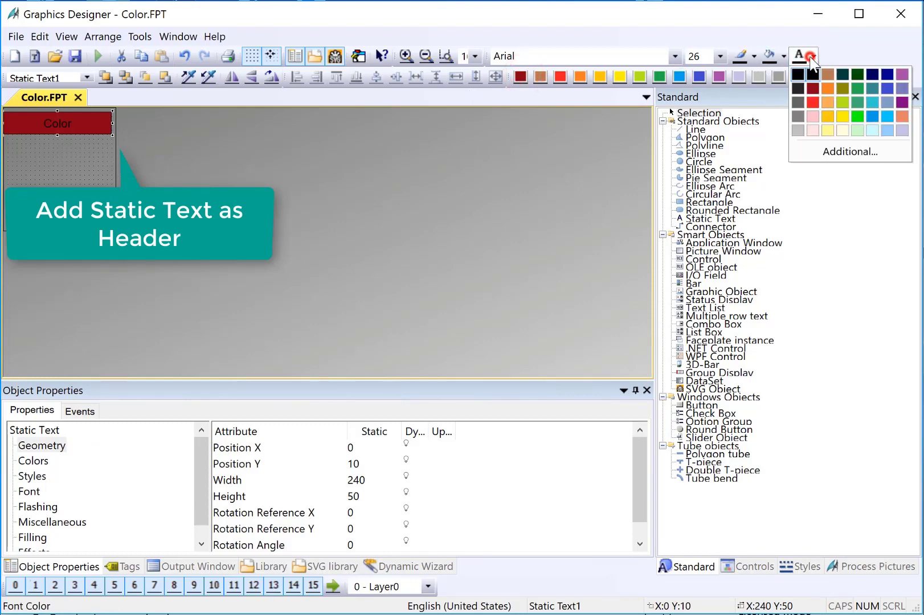
left_click(847, 151)
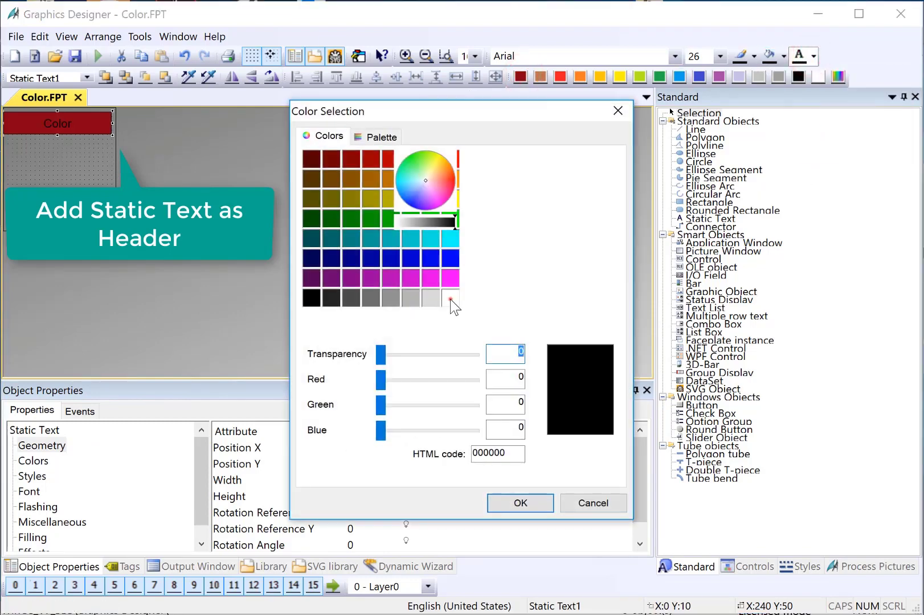
left_click(449, 298)
left_click(504, 499)
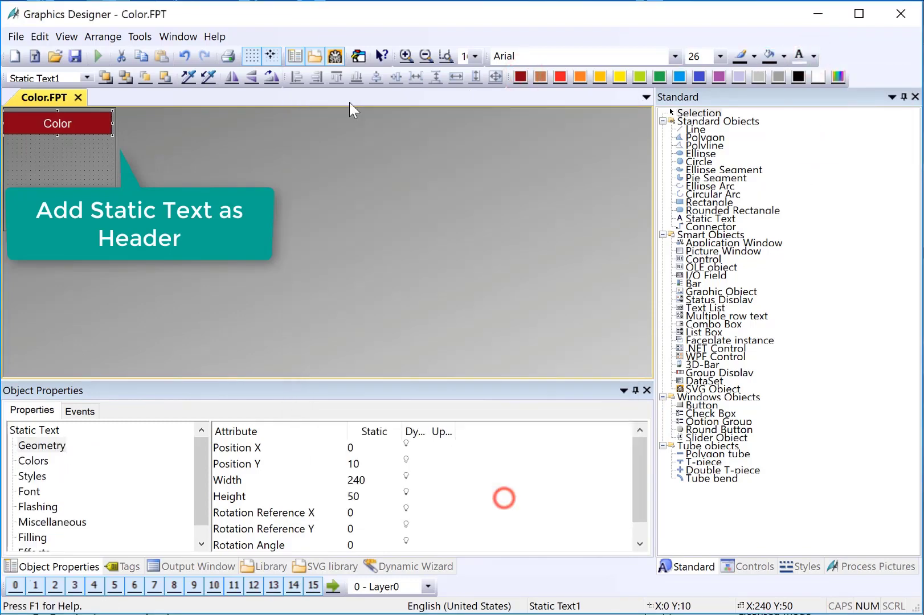
Step: Zoom in and nudge the Color header slightly up and right
left_click(406, 56)
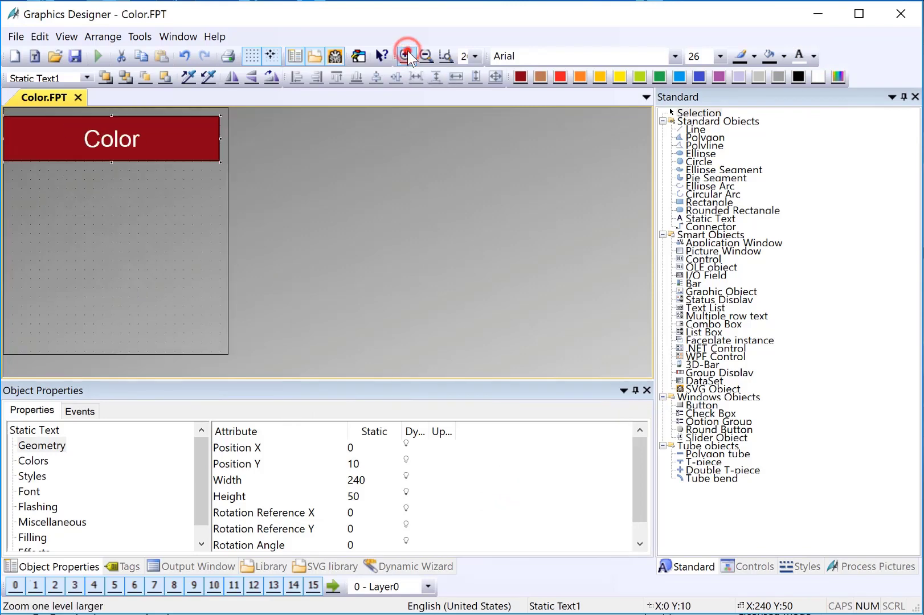
left_click(134, 147)
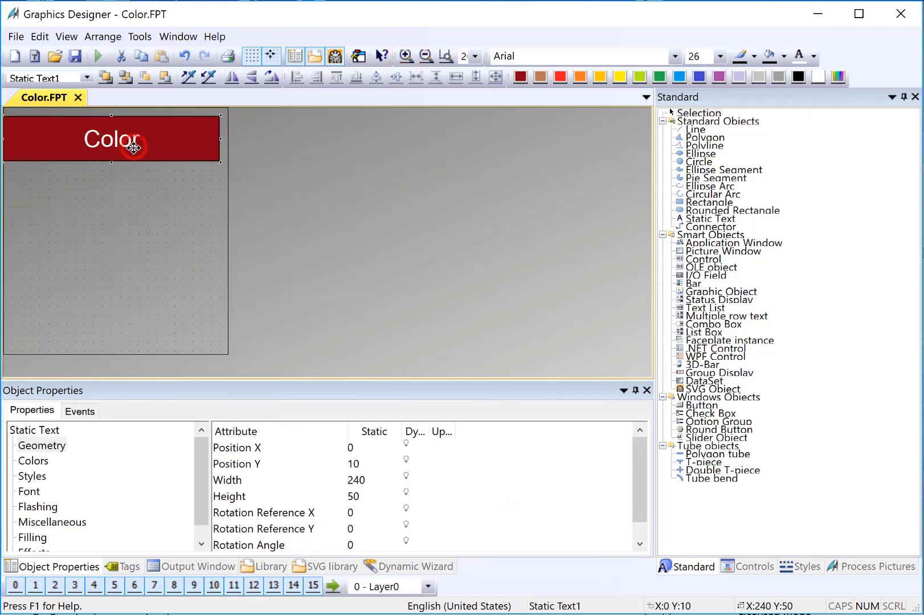
key("Up")
key("Up")
key("Up")
key("Right")
key("Right")
key("Right")
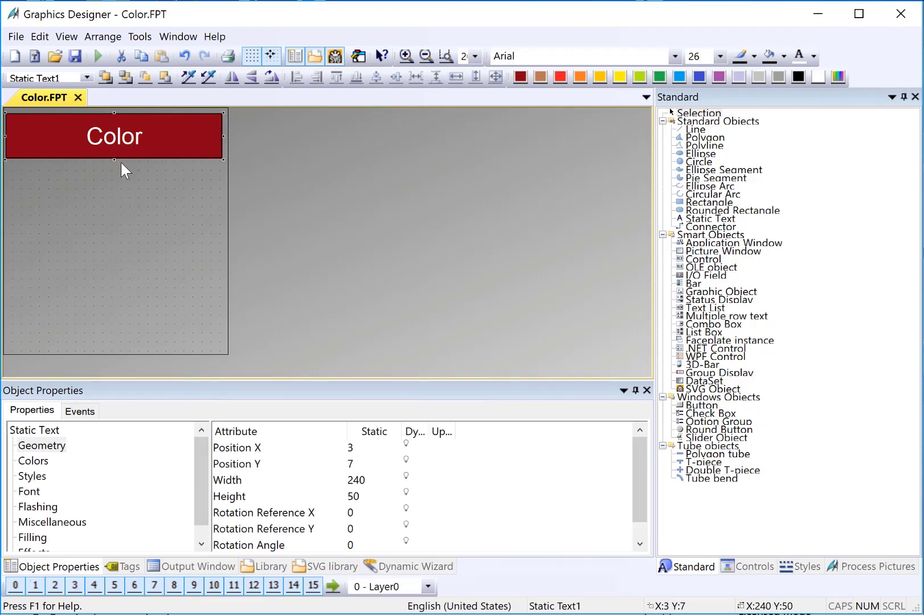
Step: Duplicate the header into a 100-wide 'Pump' label below it
right_click(116, 148)
left_click(130, 185)
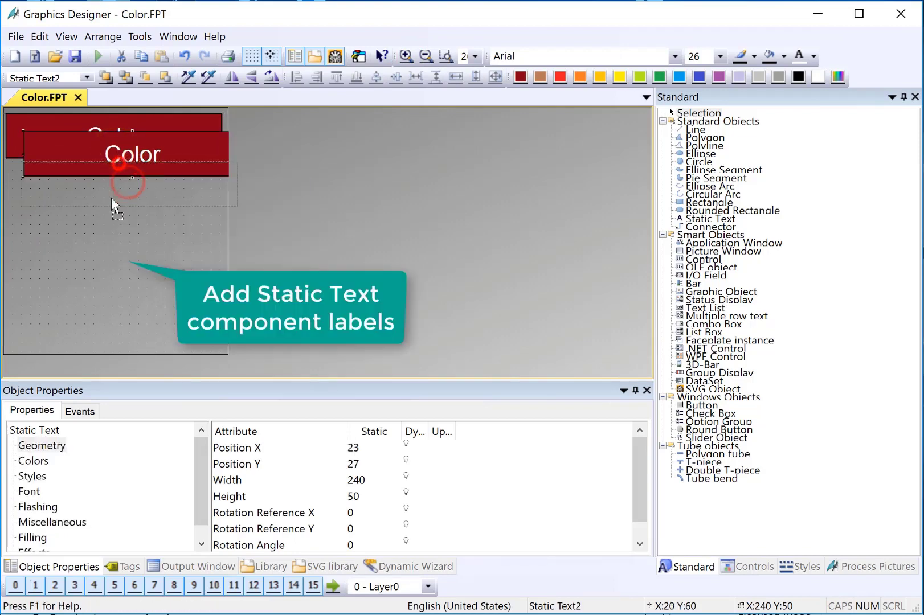
left_click_drag(112, 198, 105, 201)
left_click_drag(221, 193, 102, 194)
double_click(67, 187)
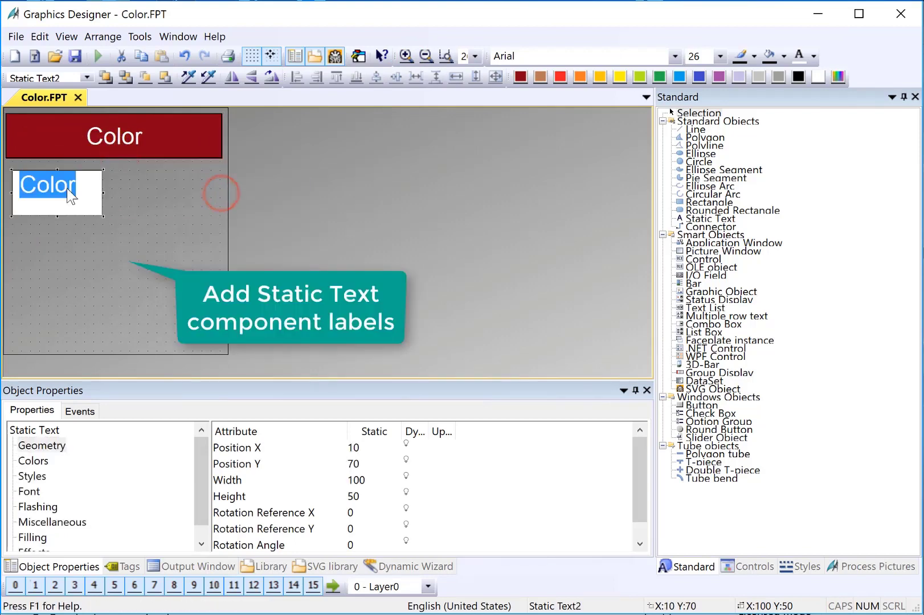
type("Pump")
key("Return")
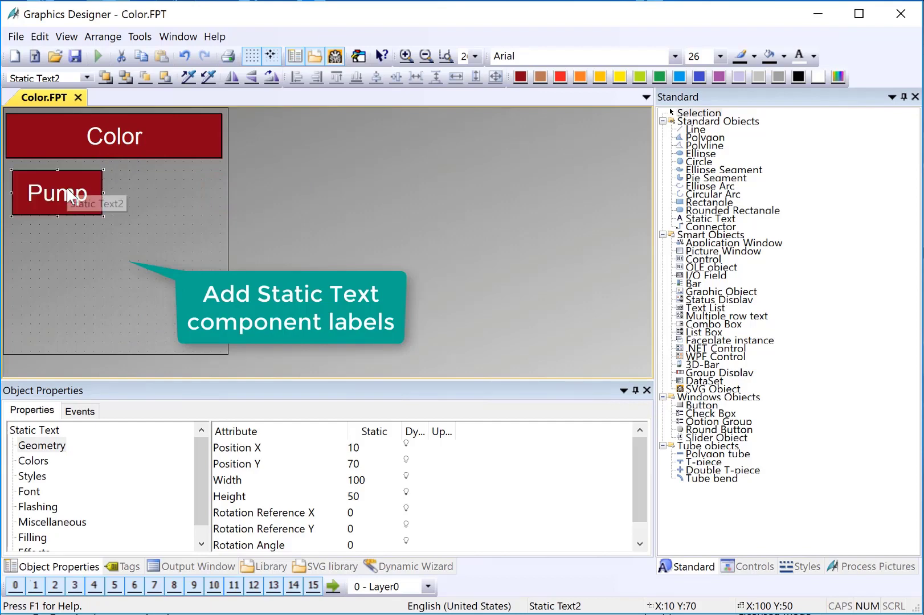
Step: Duplicate the Pump label into a 'Valve' label beneath it
right_click(66, 188)
left_click(87, 231)
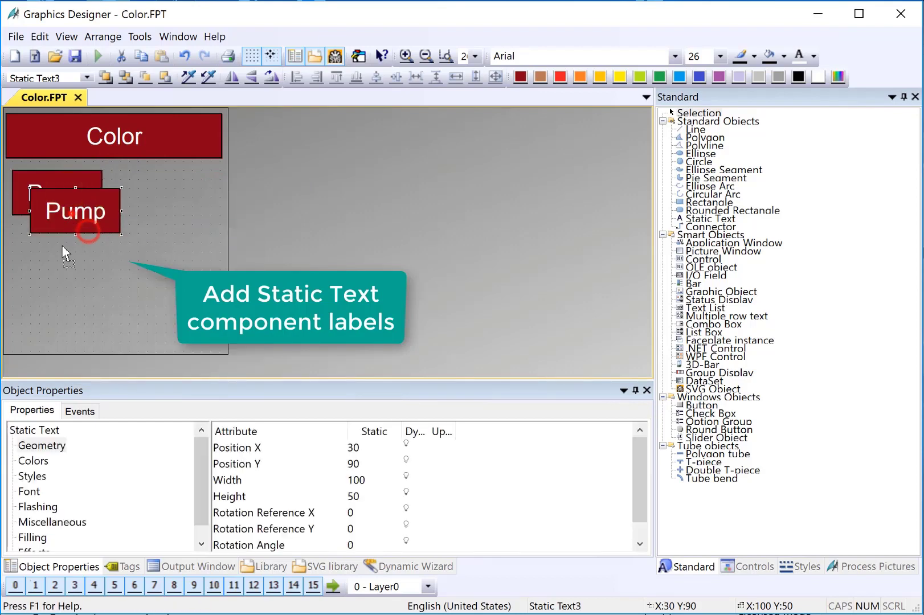
left_click_drag(72, 216, 58, 246)
double_click(68, 243)
type("V")
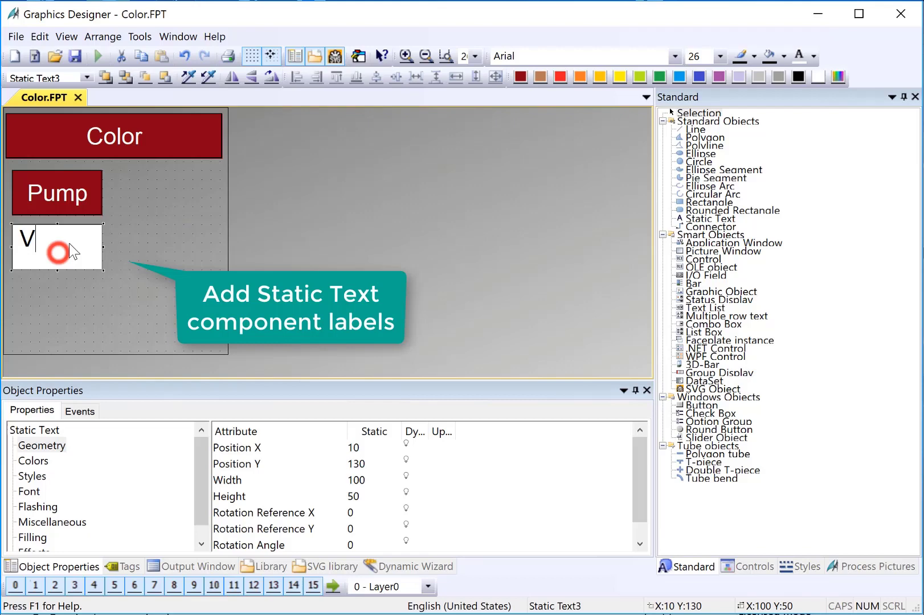
type("alve")
key("Return")
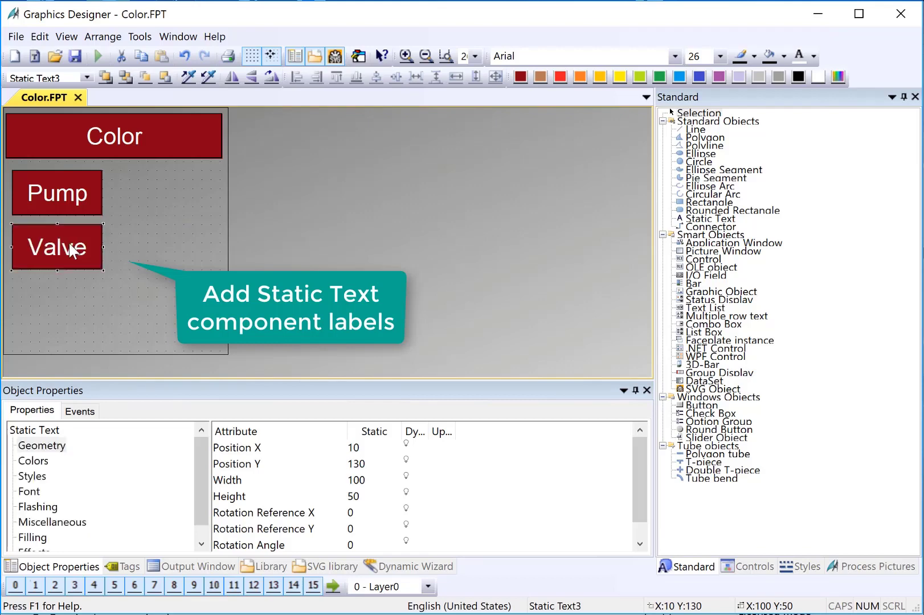
Step: Duplicate the Valve label into a 'Color Strength' label beneath it
right_click(73, 249)
left_click(94, 281)
left_click_drag(76, 266, 59, 306)
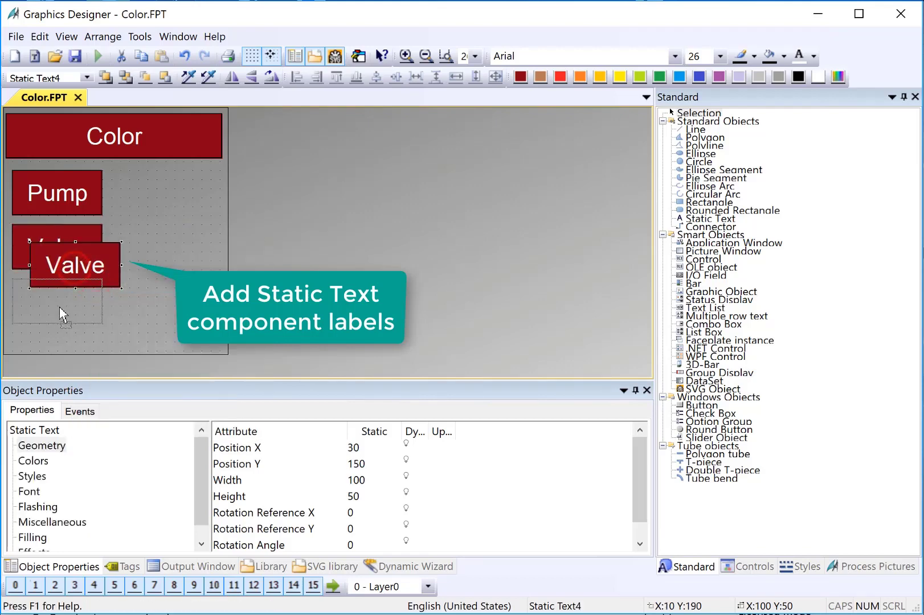
double_click(60, 306)
type("Color")
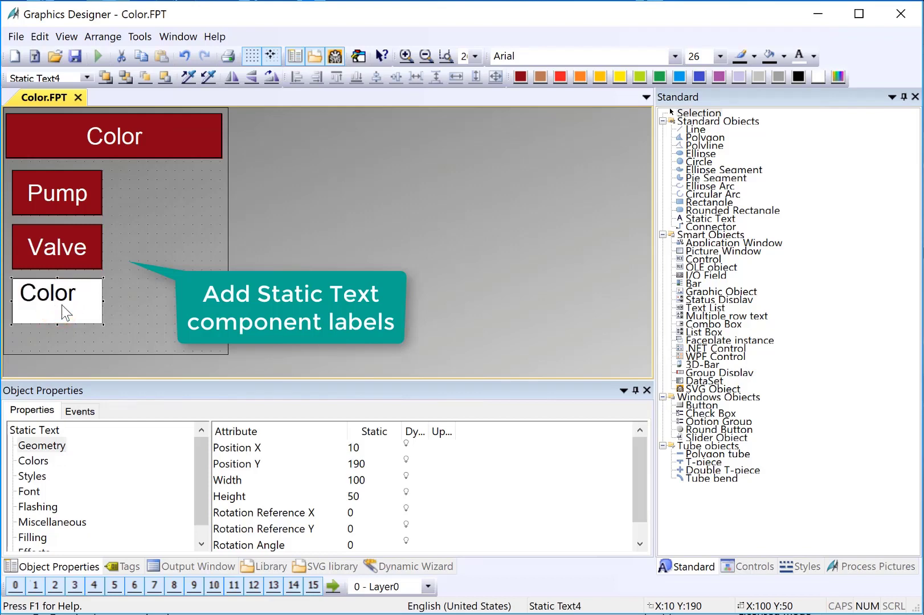
key("BackSpace")
key("BackSpace")
key("BackSpace")
type("S")
type("trength")
key("Return")
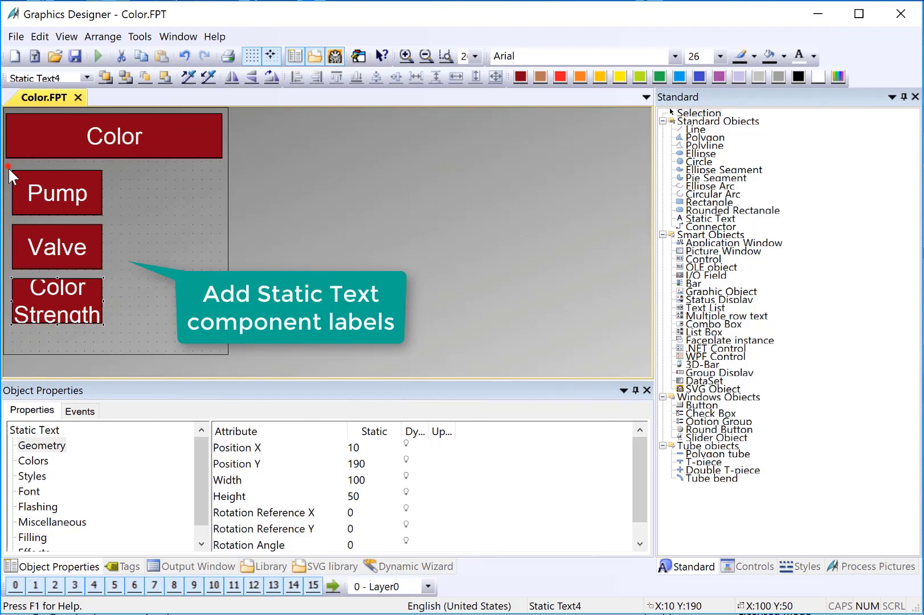
Step: Select the Pump, Valve and Color Strength labels and set font size 18
left_click_drag(8, 166, 108, 334)
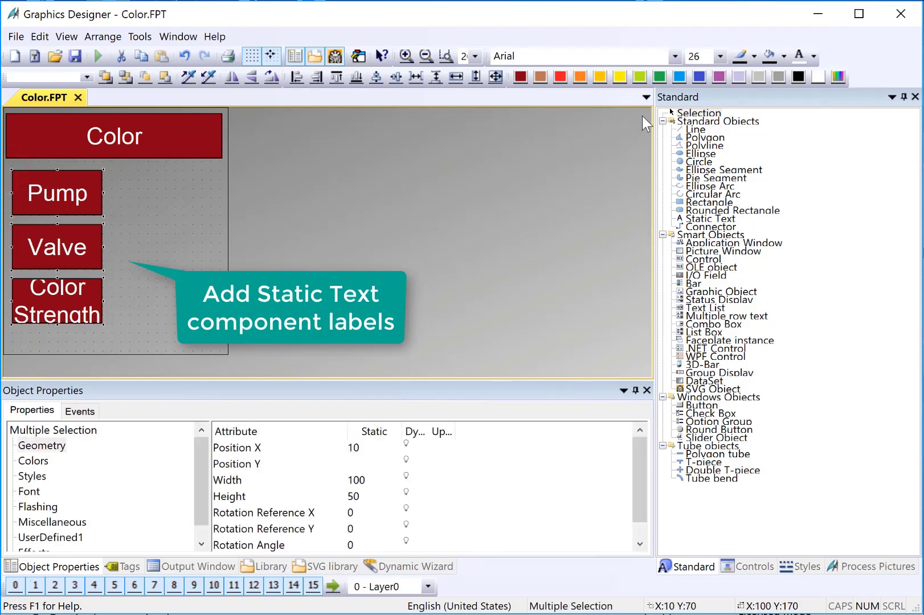
left_click(720, 56)
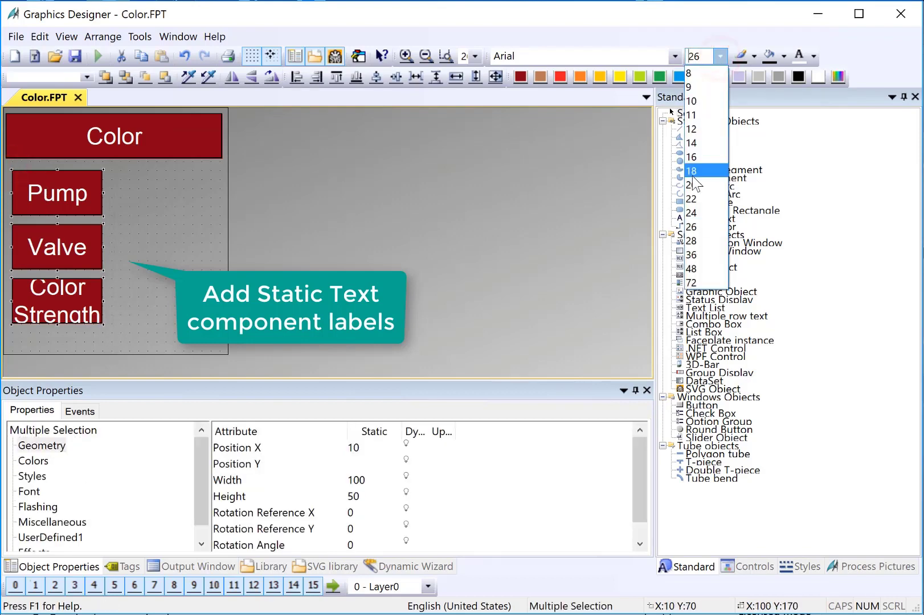
left_click(692, 172)
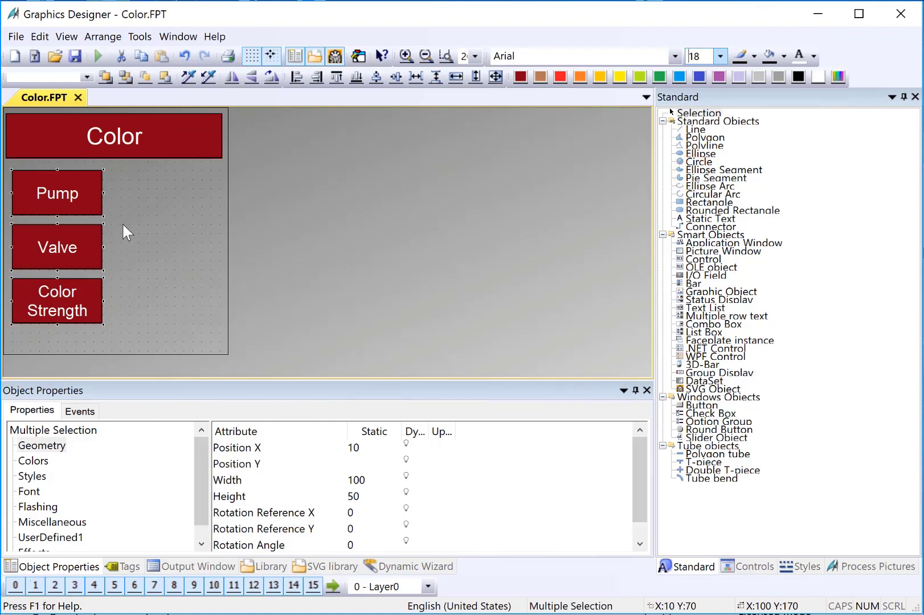
Step: Give the three labels a transparent fill pattern and line weight 0
left_click(32, 475)
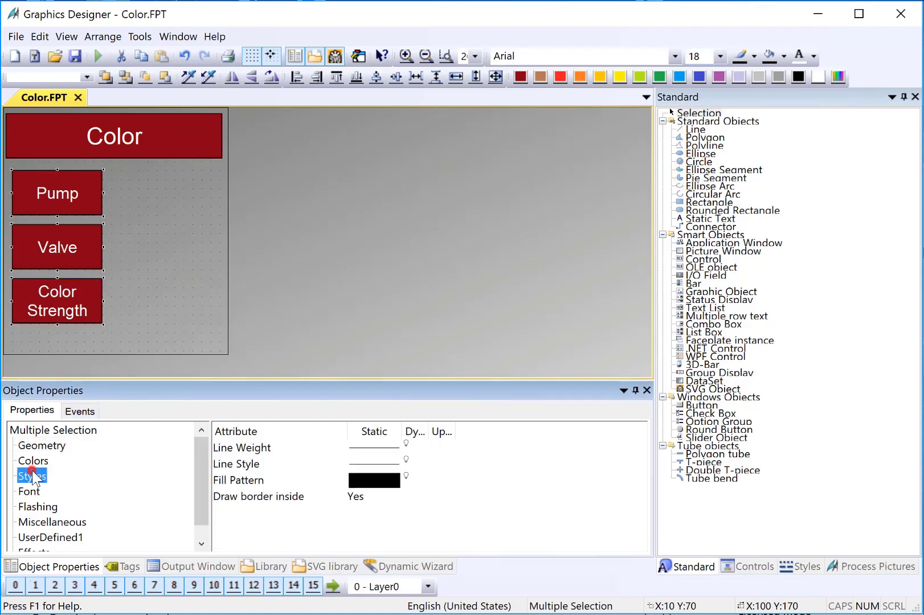
double_click(226, 479)
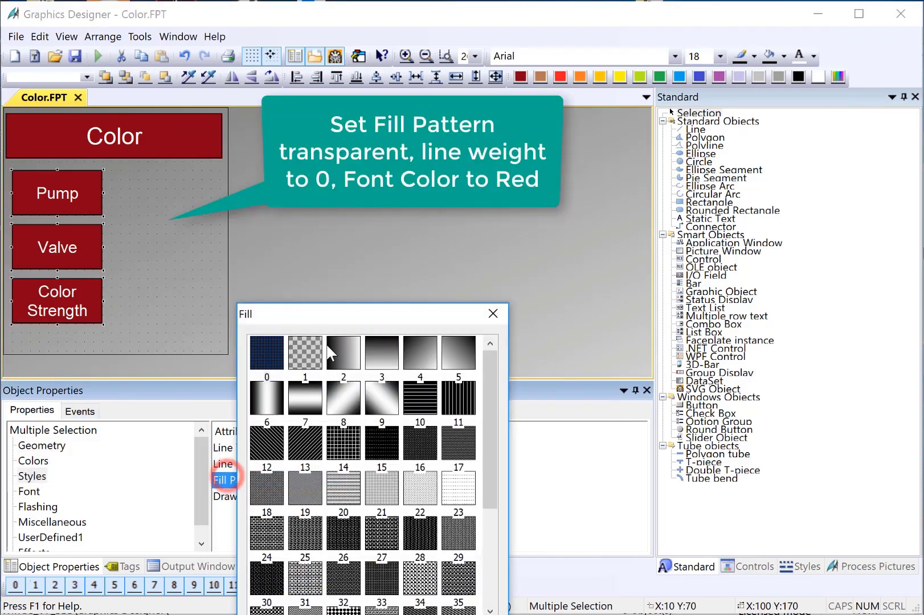
left_click(306, 345)
left_click_drag(306, 321, 320, 227)
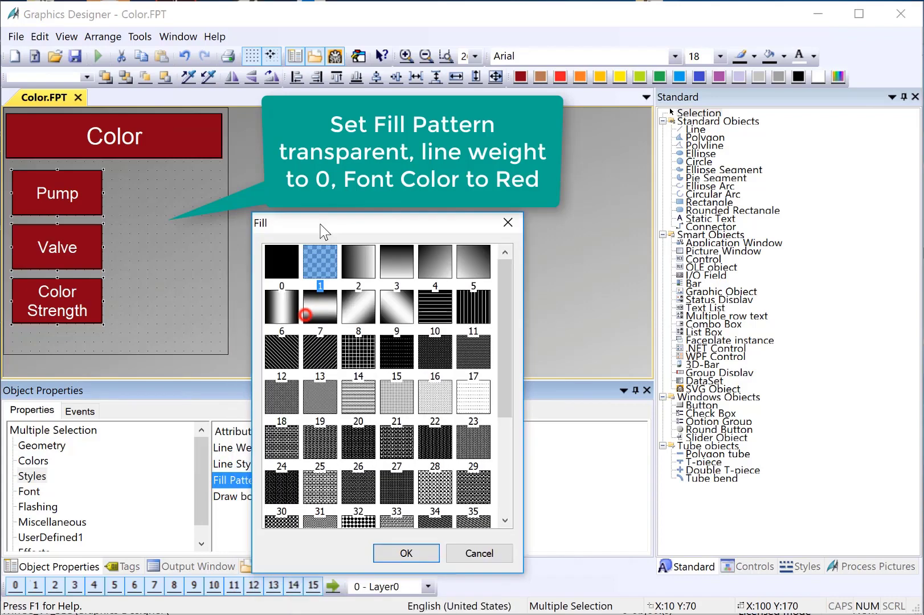
left_click(418, 553)
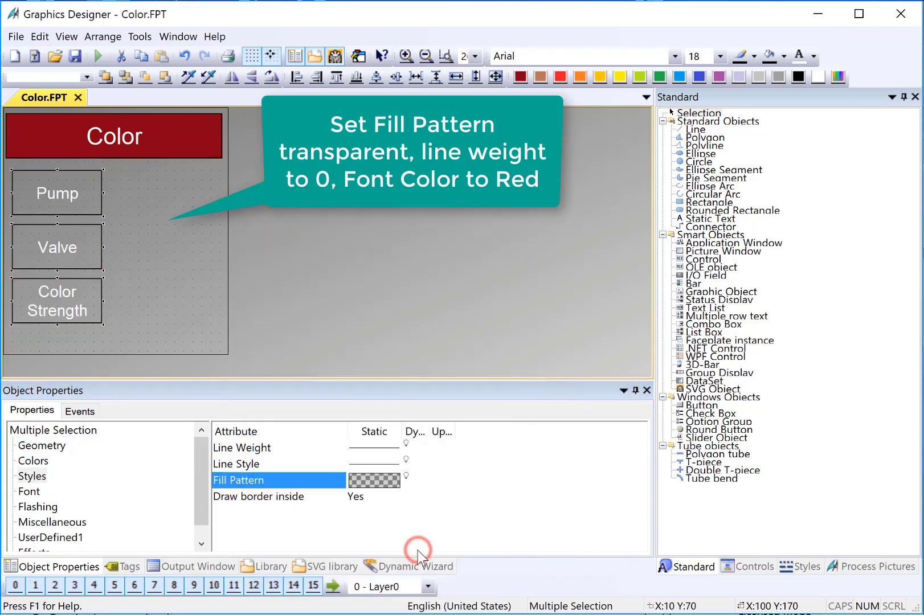
double_click(244, 446)
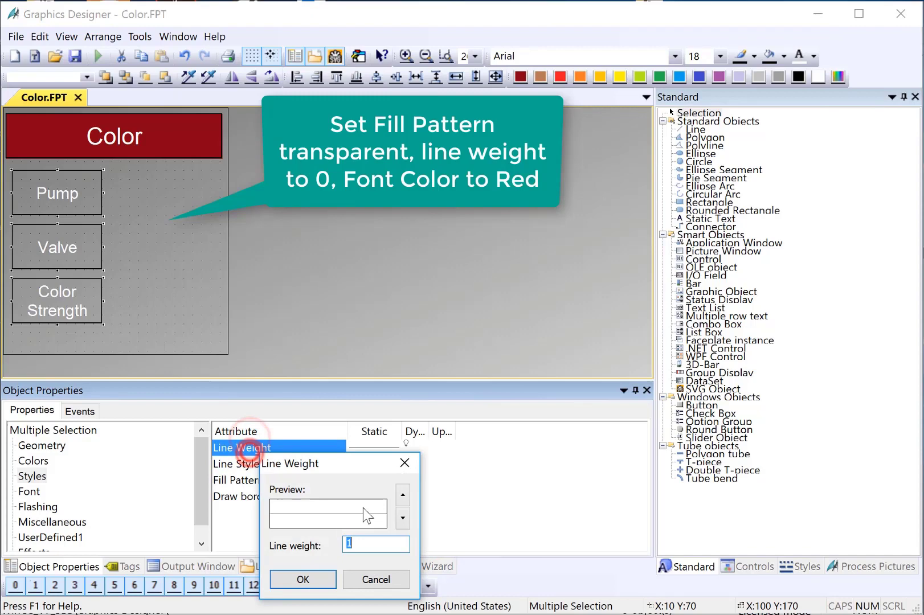
left_click(402, 519)
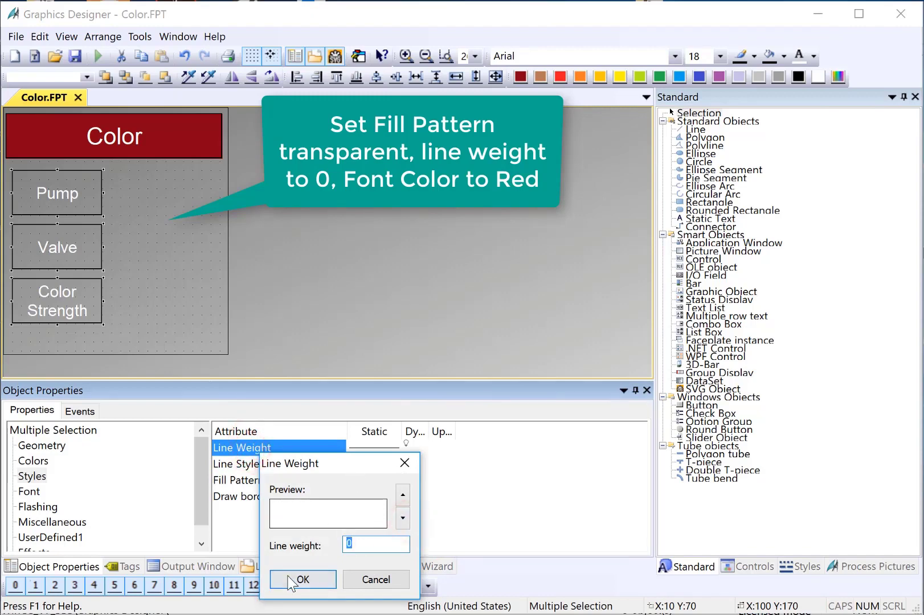
left_click(300, 580)
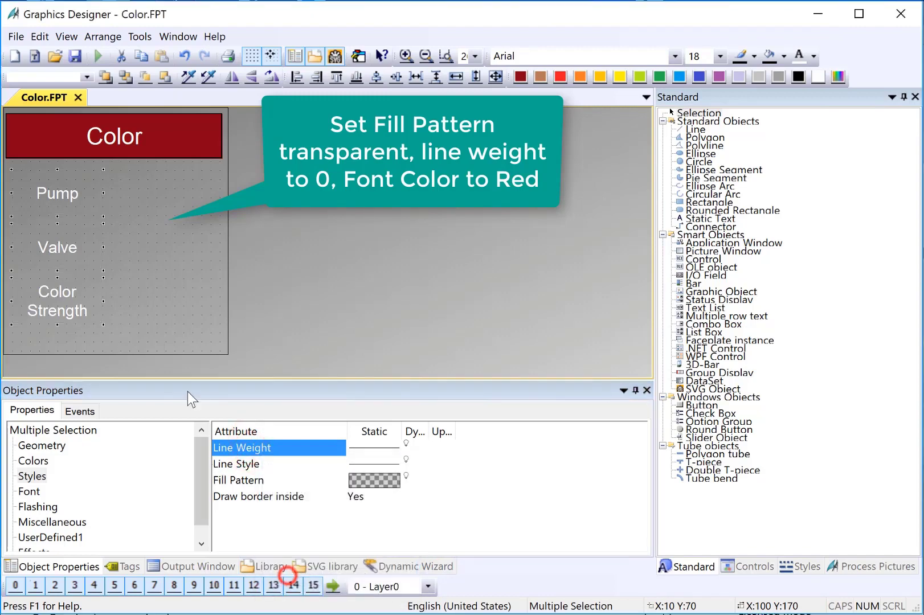
Step: Make the label text red and check the result
left_click(814, 58)
left_click(819, 84)
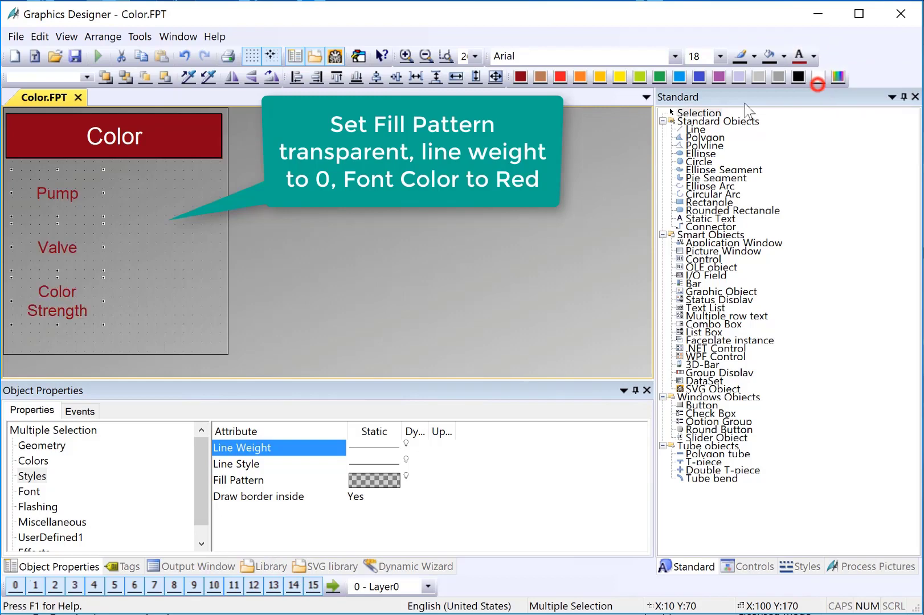
left_click(247, 216)
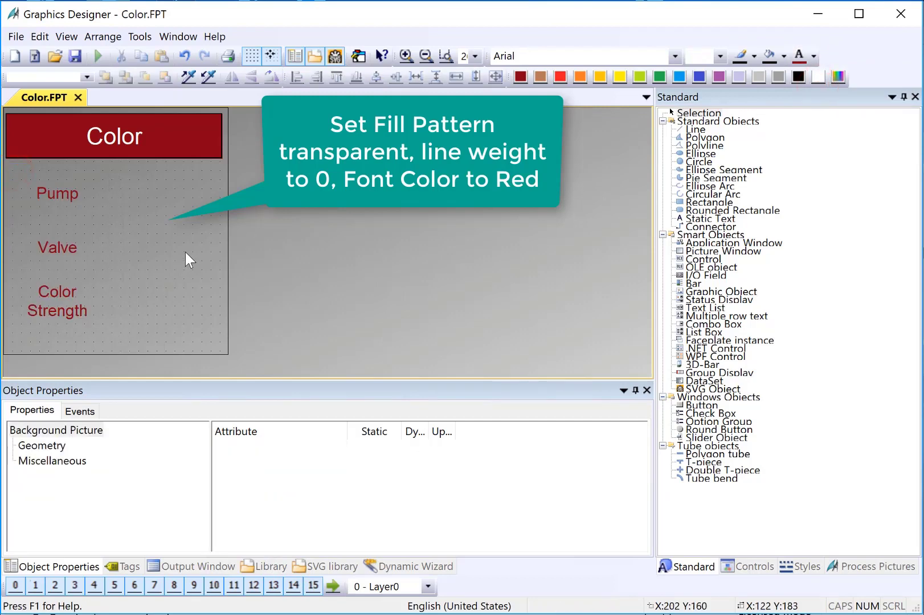
key("ctrl+a")
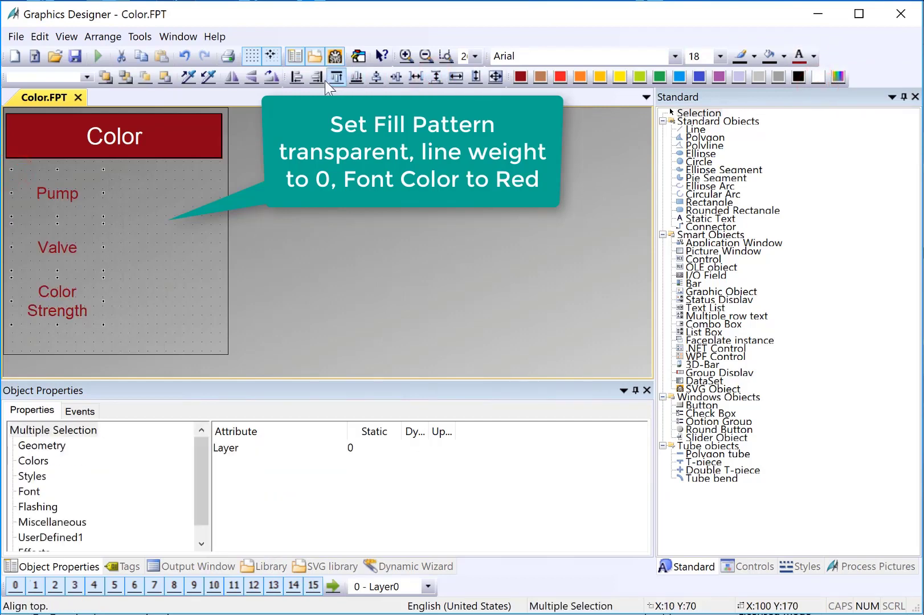
Step: Duplicate the Pump label and place the copy beside it
left_click(133, 257)
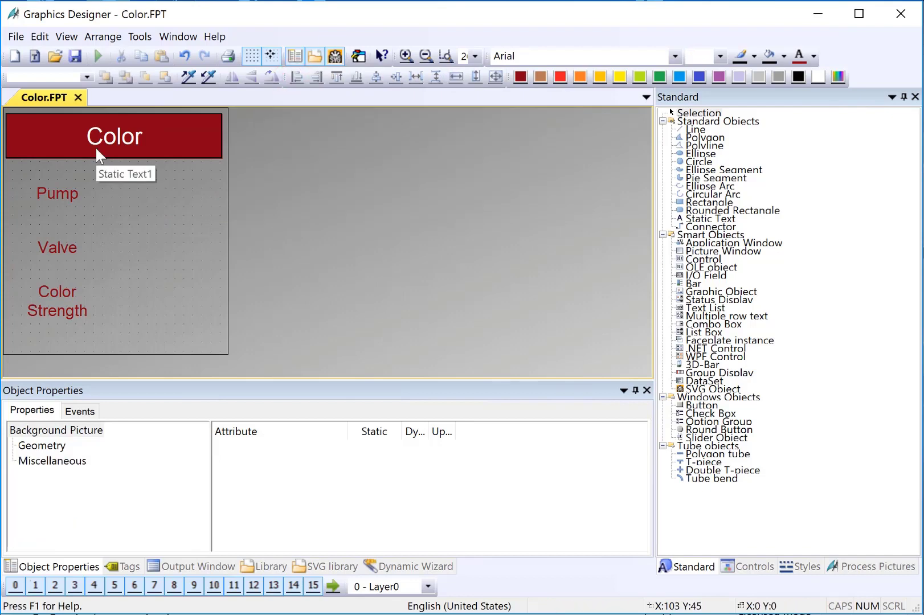
left_click(61, 205)
right_click(60, 202)
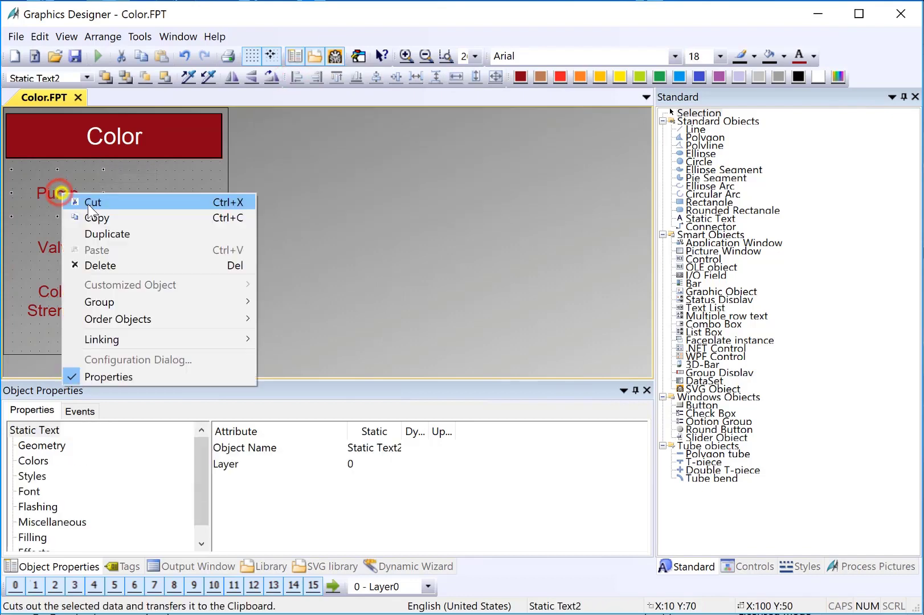
left_click(105, 229)
left_click_drag(85, 212, 165, 194)
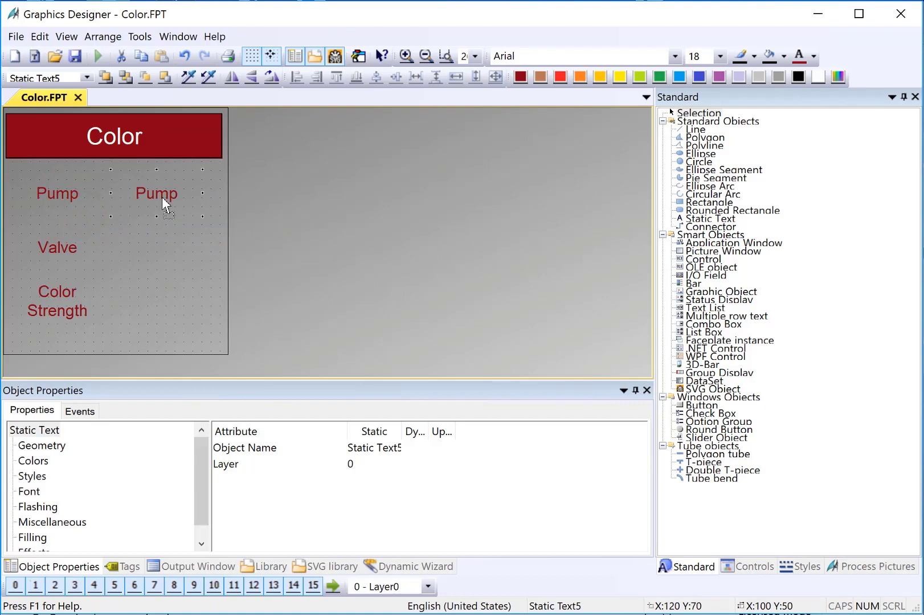
Step: Give the copy a solid fill pattern with a green background
left_click(32, 476)
double_click(245, 480)
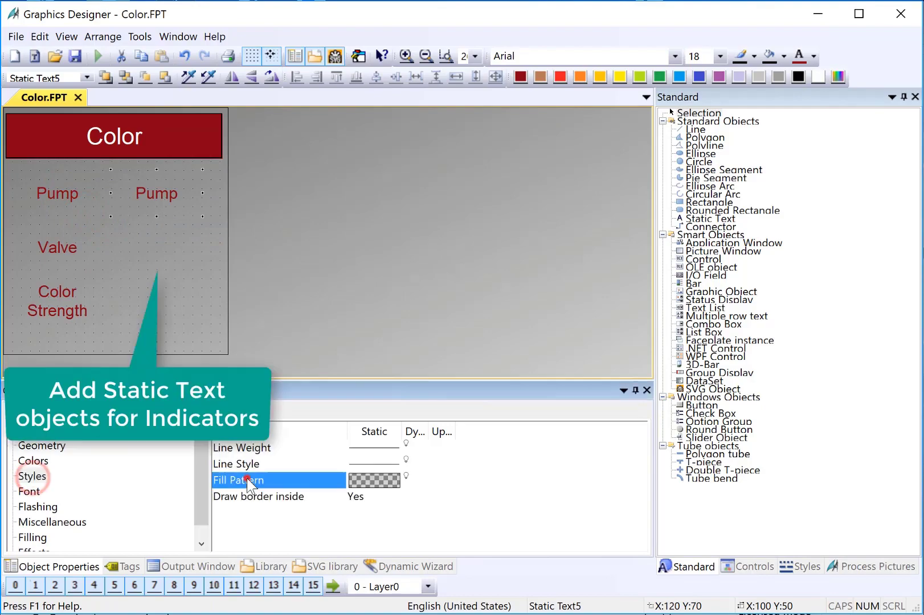
left_click(283, 350)
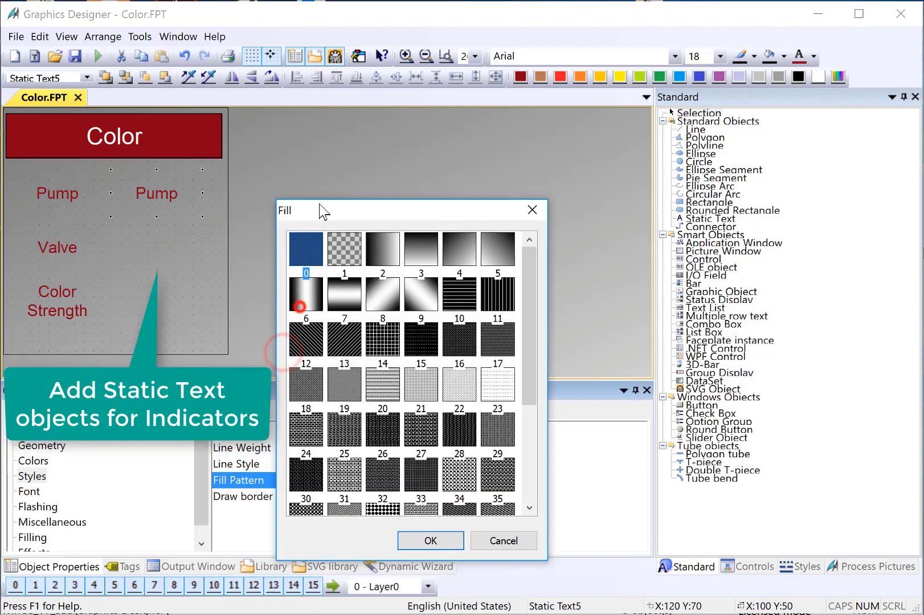
left_click(449, 545)
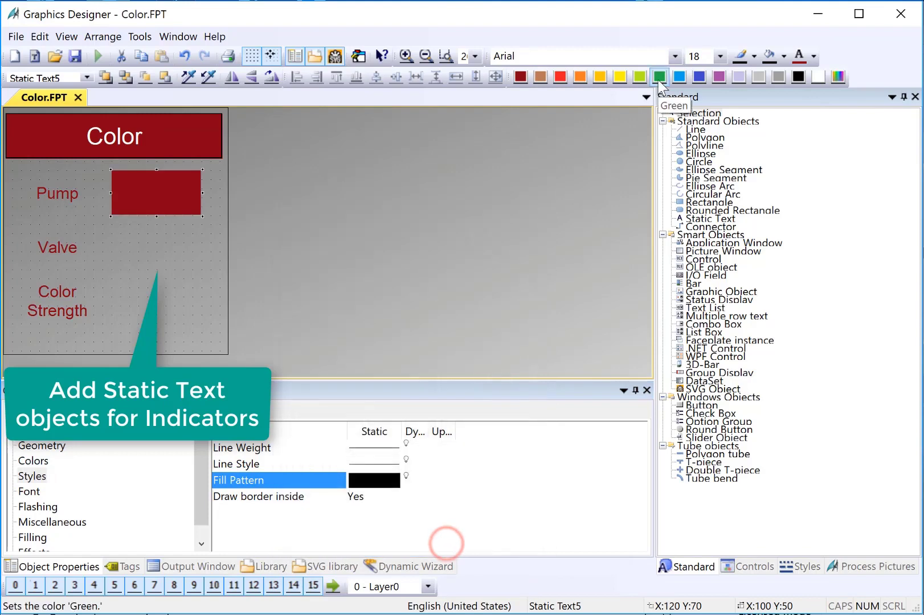
left_click(659, 78)
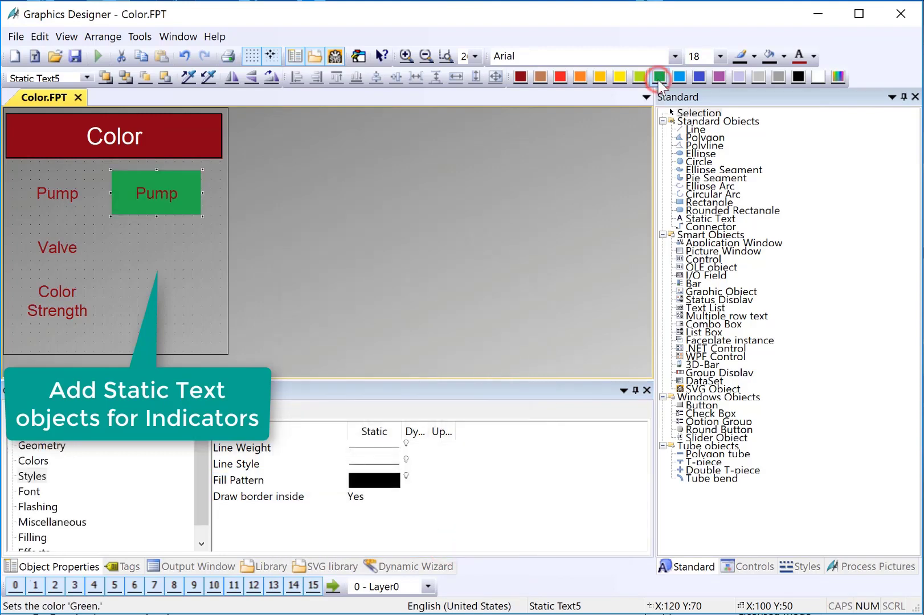
Step: Change the copy's text to 'ON' in white and shrink its height to 40
double_click(150, 190)
type("ON")
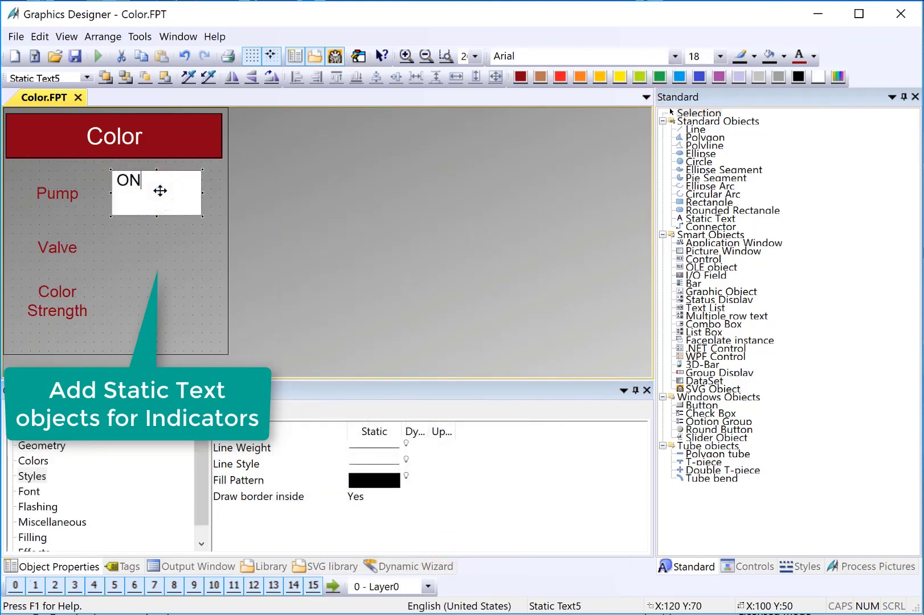
left_click(160, 191)
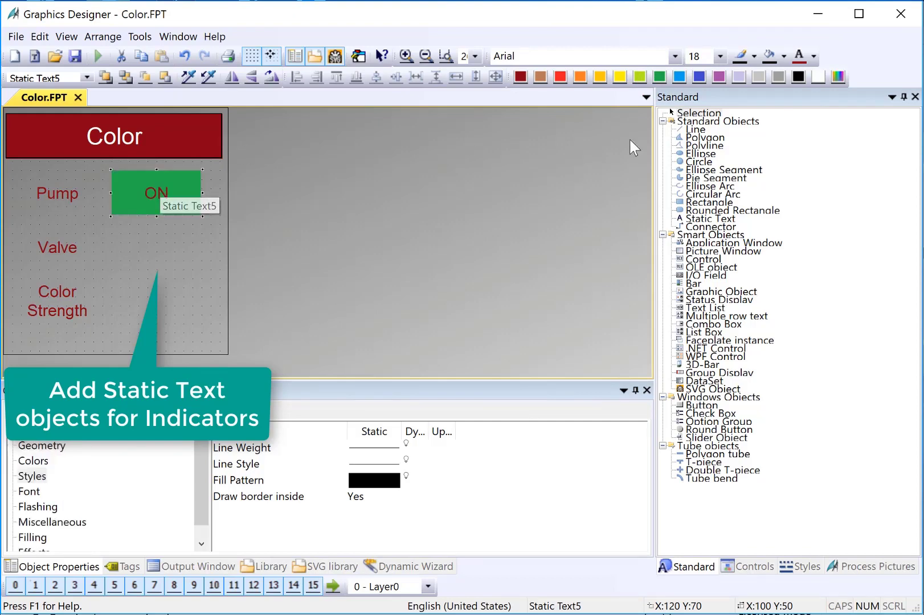
left_click(814, 57)
left_click(850, 144)
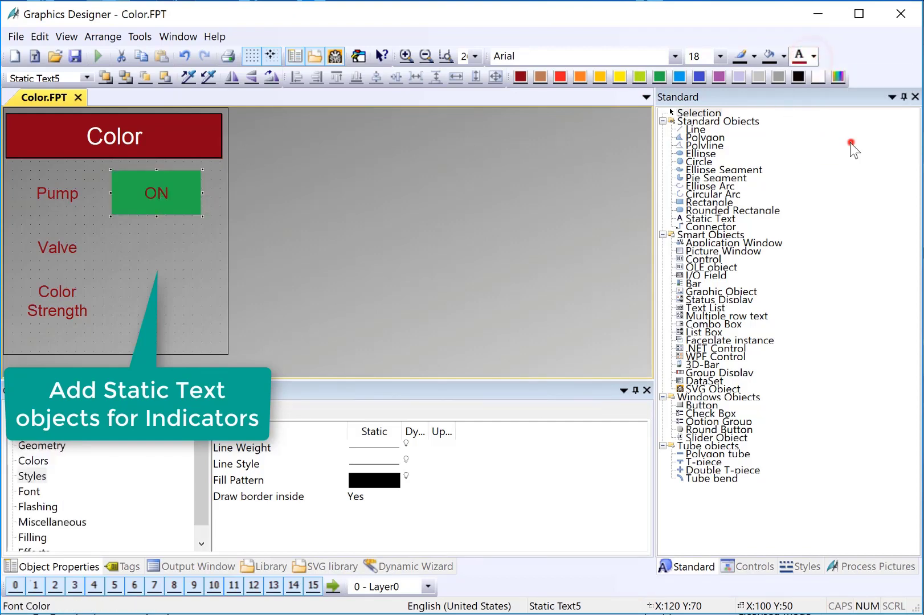
left_click(450, 297)
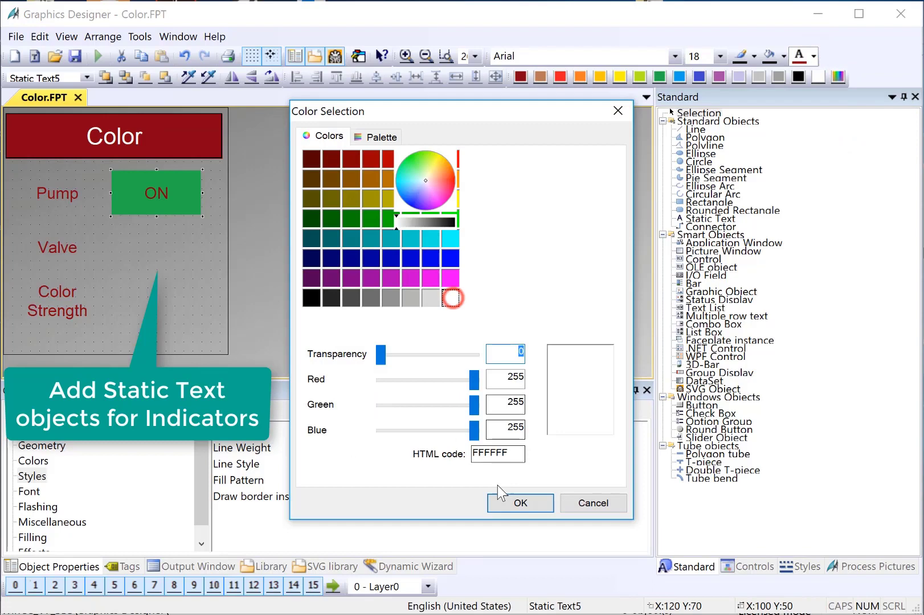
left_click(509, 505)
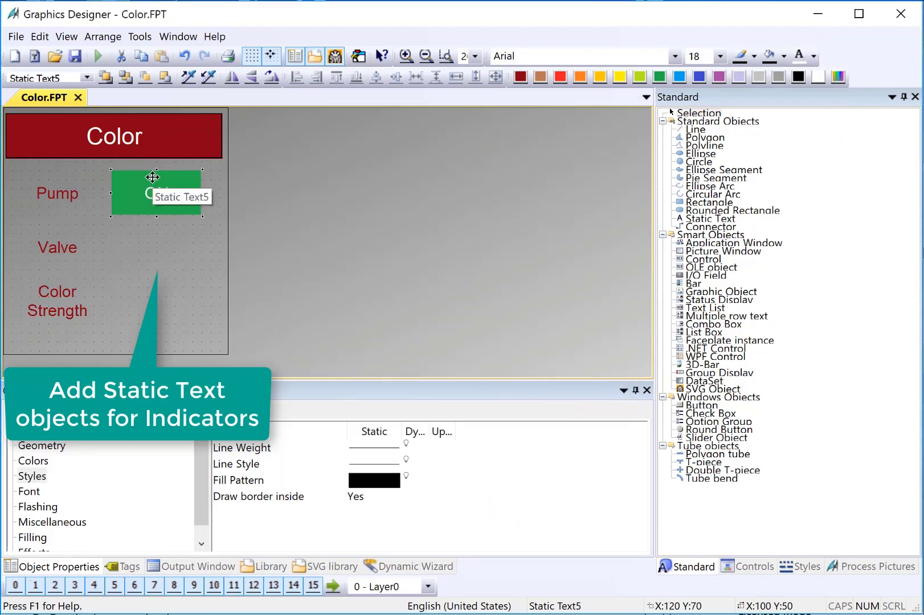
mouse_move(157, 171)
left_mouse_down()
mouse_move(134, 253)
mouse_move(131, 245)
left_mouse_up()
Step: Duplicate the ON indicator beside Valve and change its text to 'OPEN'
right_click(147, 215)
left_click(151, 235)
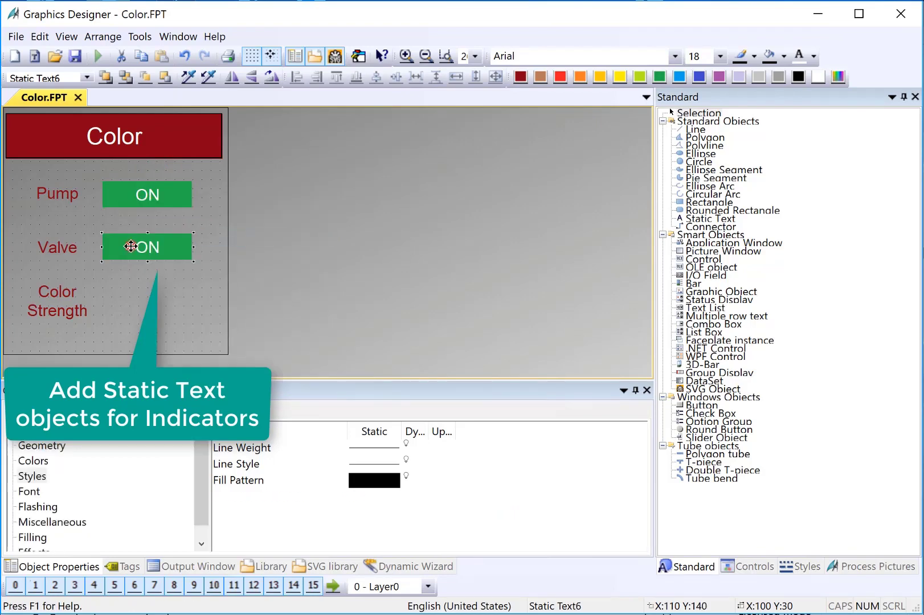
double_click(126, 239)
type("OPEN")
key("Return")
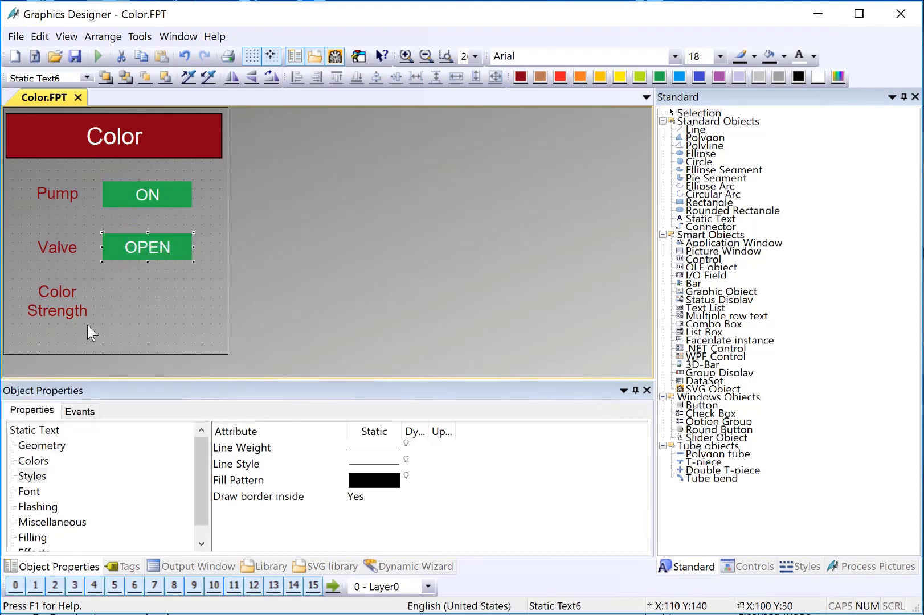
Step: Draw an I/O field beside Color Strength, closing its setup without a tag
left_click(695, 276)
left_click_drag(104, 292, 192, 324)
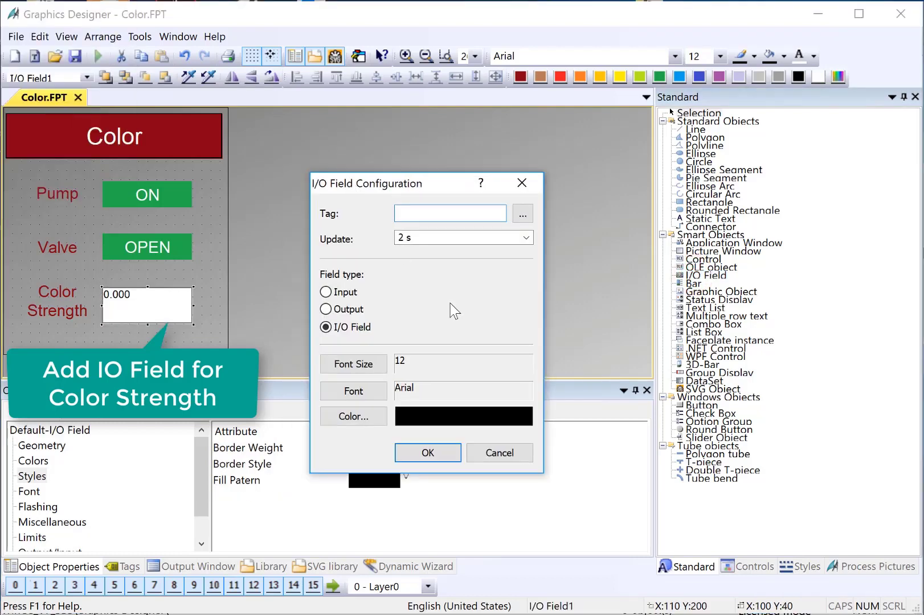
left_click(492, 456)
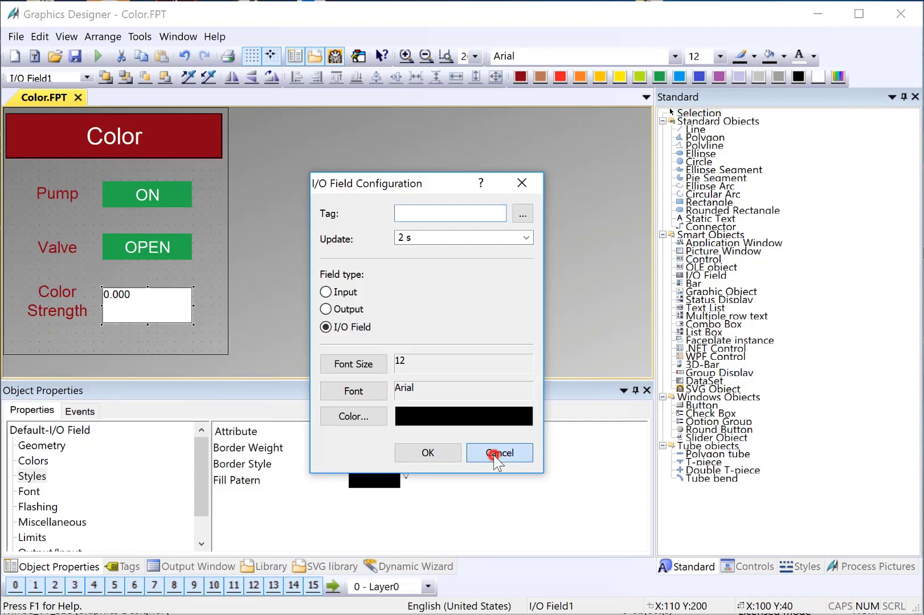
scroll(246, 535, "down", 1)
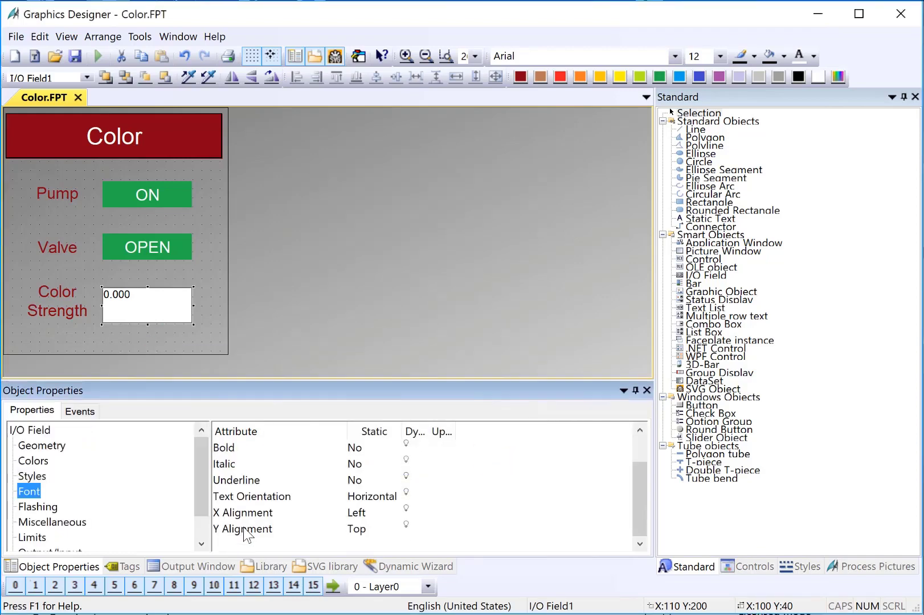
Step: Center the field text horizontally and vertically at font size 18
double_click(242, 512)
left_click(280, 488)
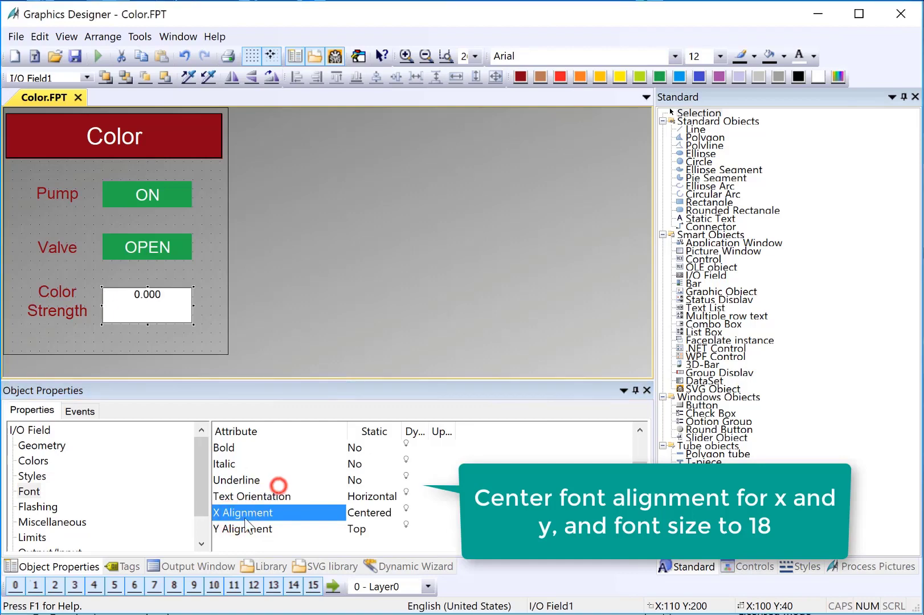
double_click(240, 528)
left_click(269, 488)
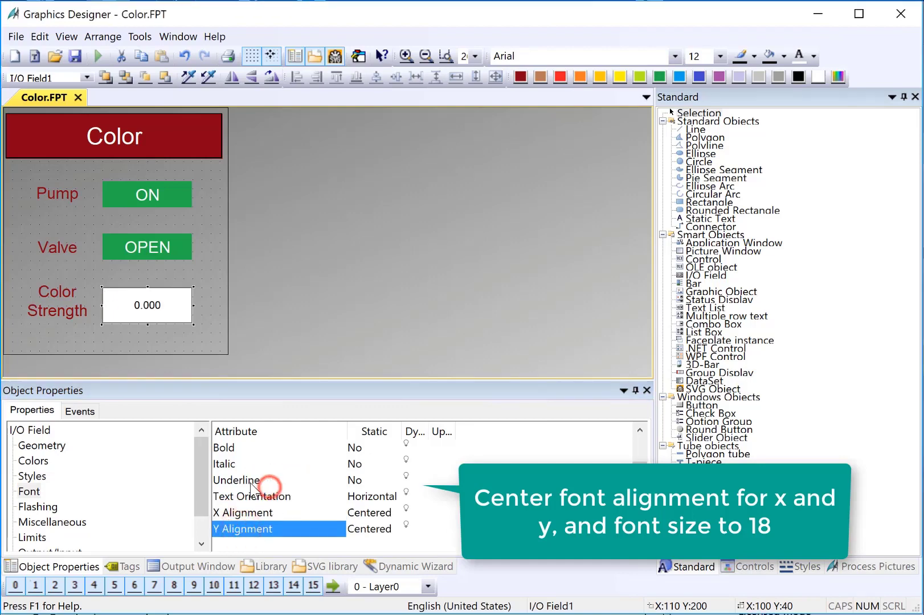
scroll(269, 484, "up", 1)
double_click(230, 463)
type("18")
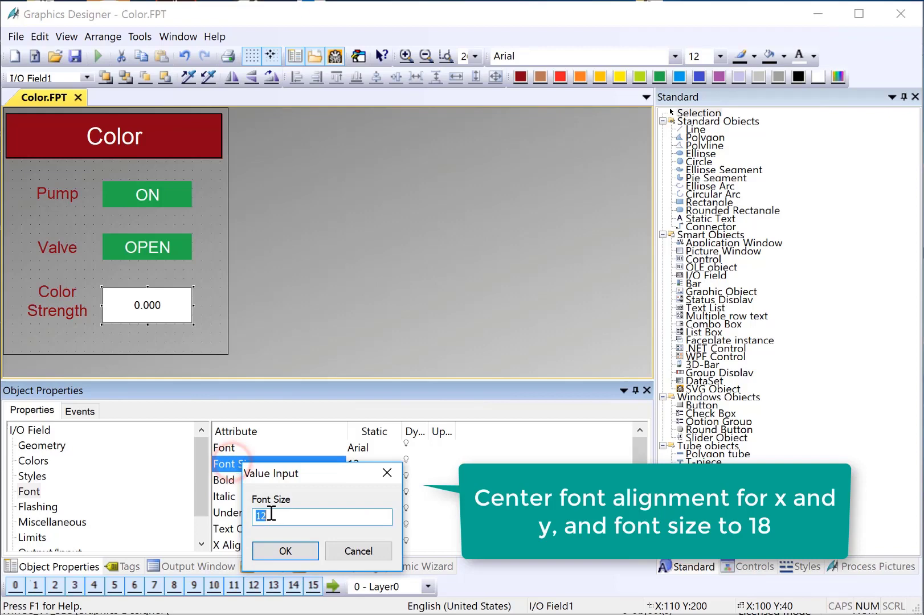
left_click(305, 560)
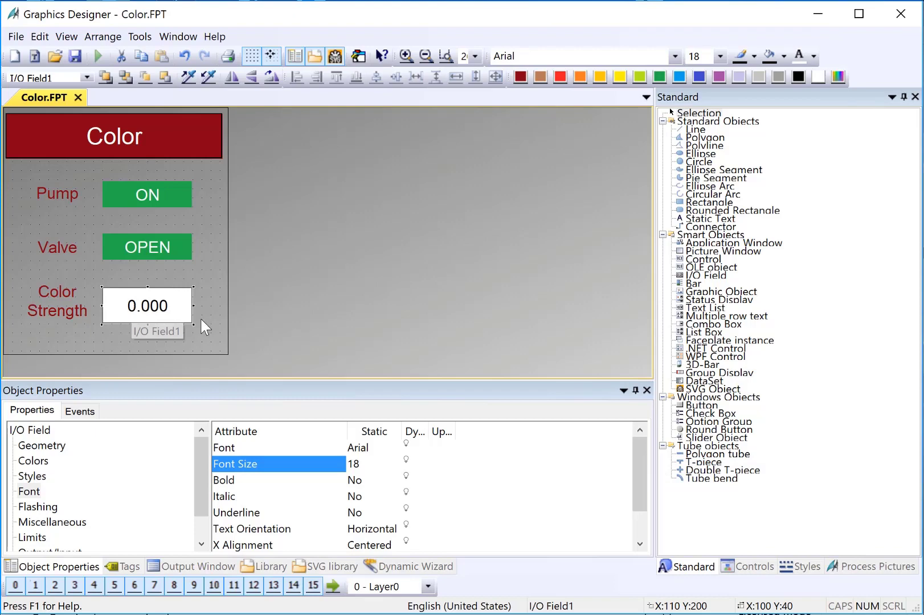
scroll(48, 502, "down", 1)
Step: Set the field's output format to 999
left_click(48, 522)
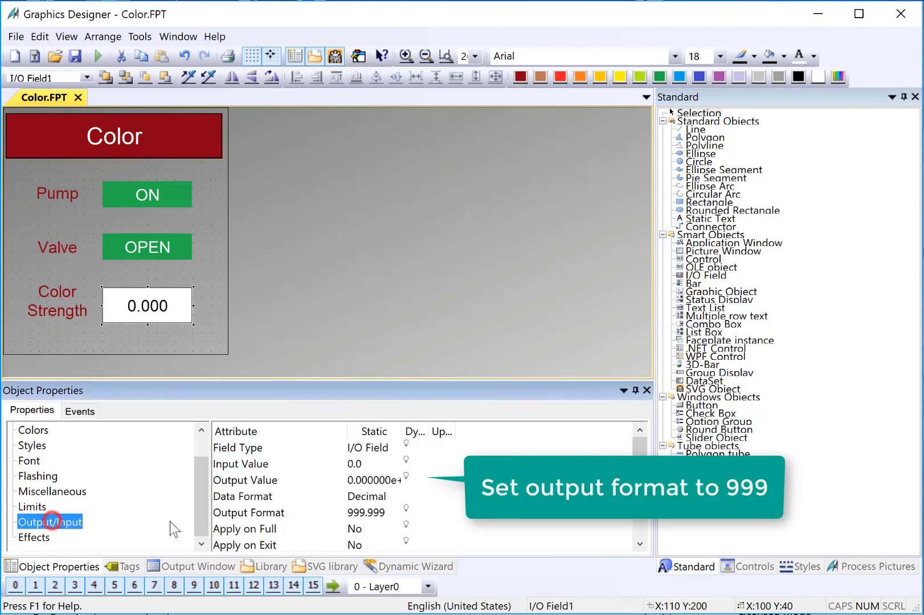
double_click(249, 513)
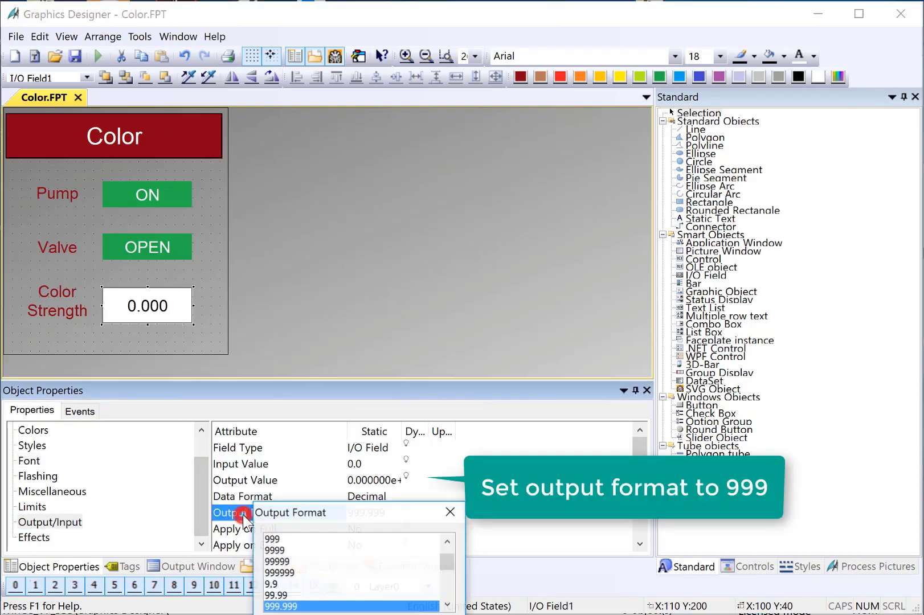
left_click_drag(293, 511, 318, 305)
double_click(307, 434)
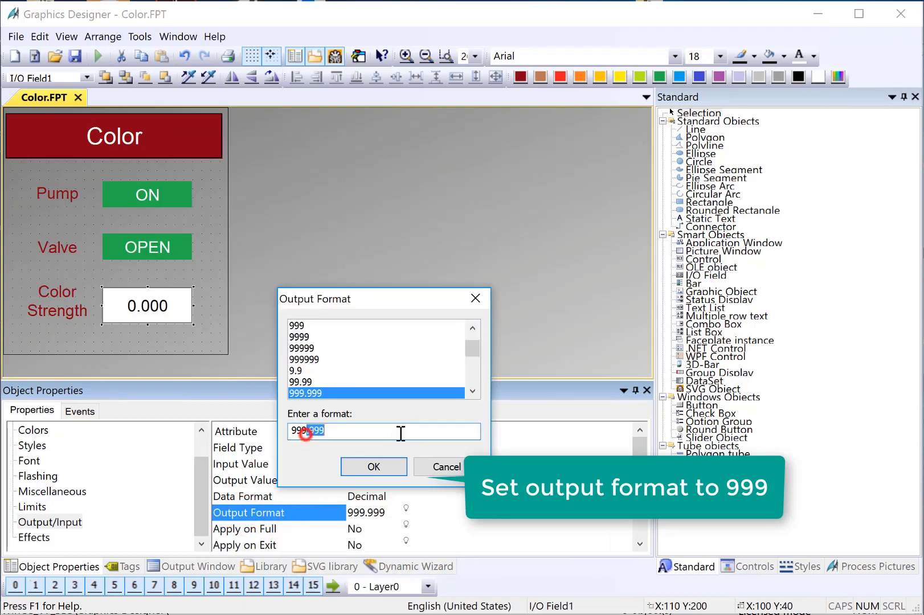
type("999")
left_click(373, 469)
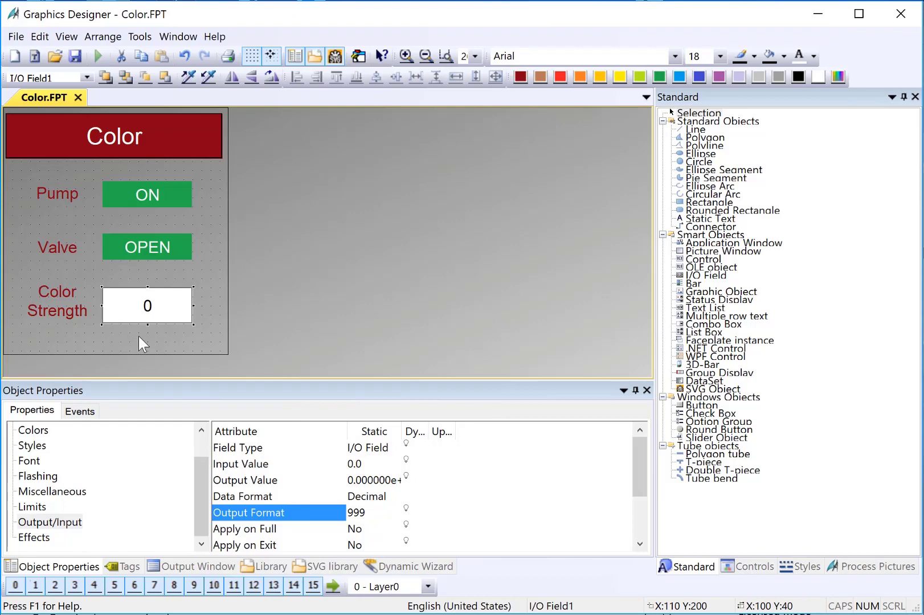
Step: Copy the Valve label under the value field and change its text to '0 - 255'
left_click(51, 248)
right_click(51, 252)
left_click(74, 278)
key("ctrl+v")
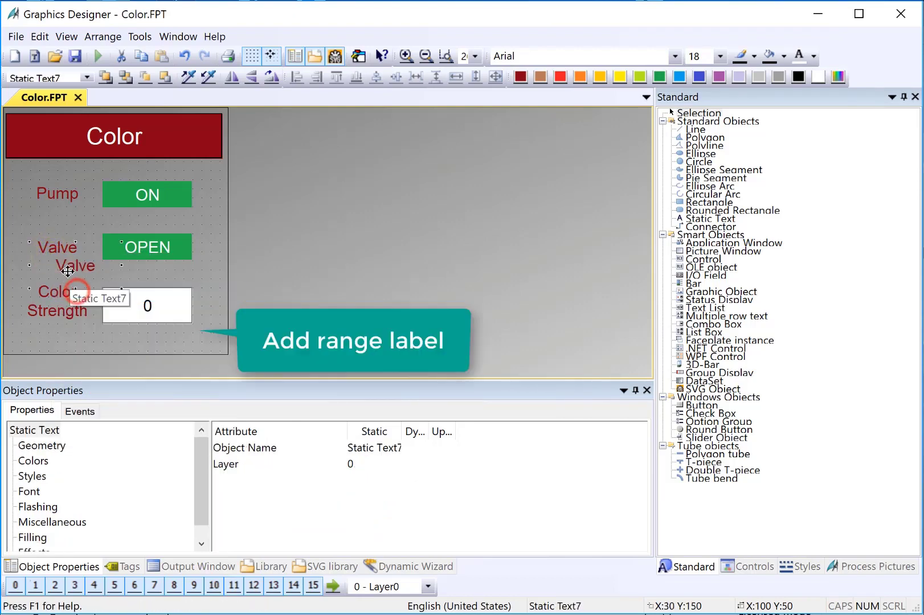
left_click_drag(74, 266, 148, 342)
double_click(145, 333)
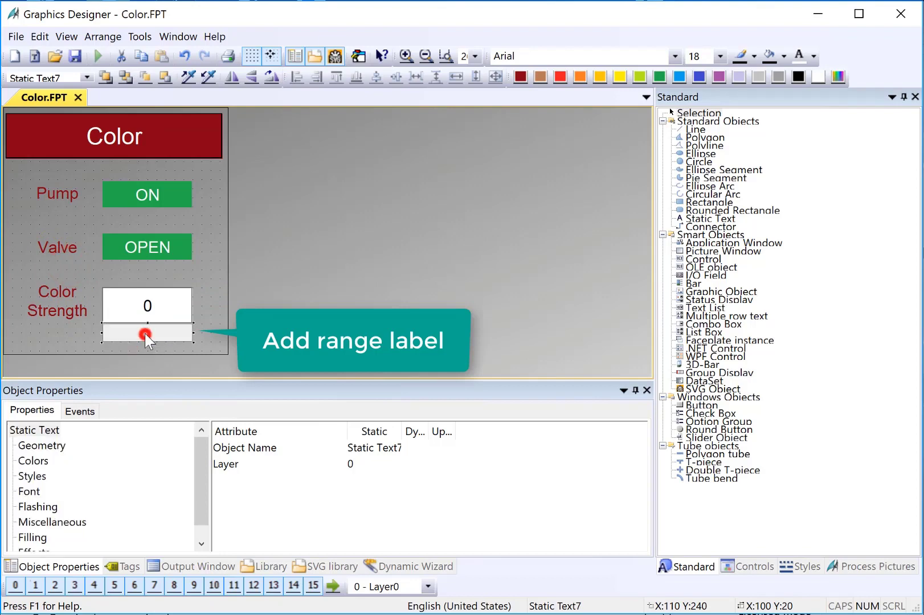
type("0 - 15")
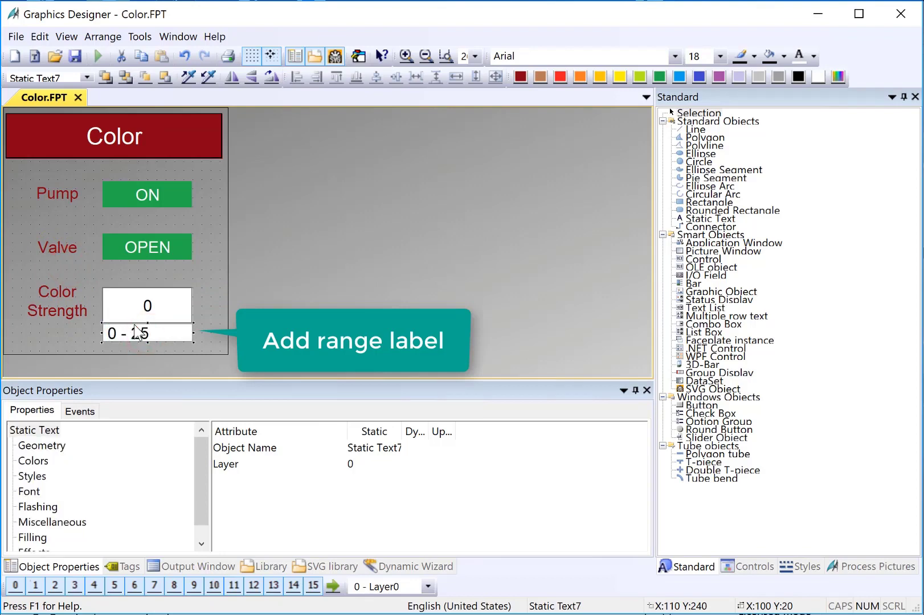
key("Return")
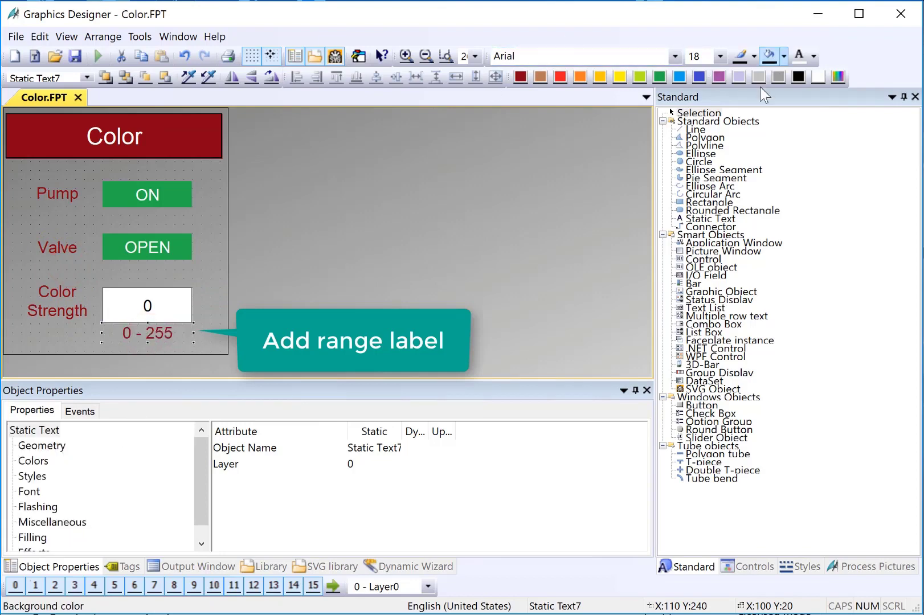
Step: Make the 0 - 255 label text black and italic
left_click(813, 56)
left_click(799, 74)
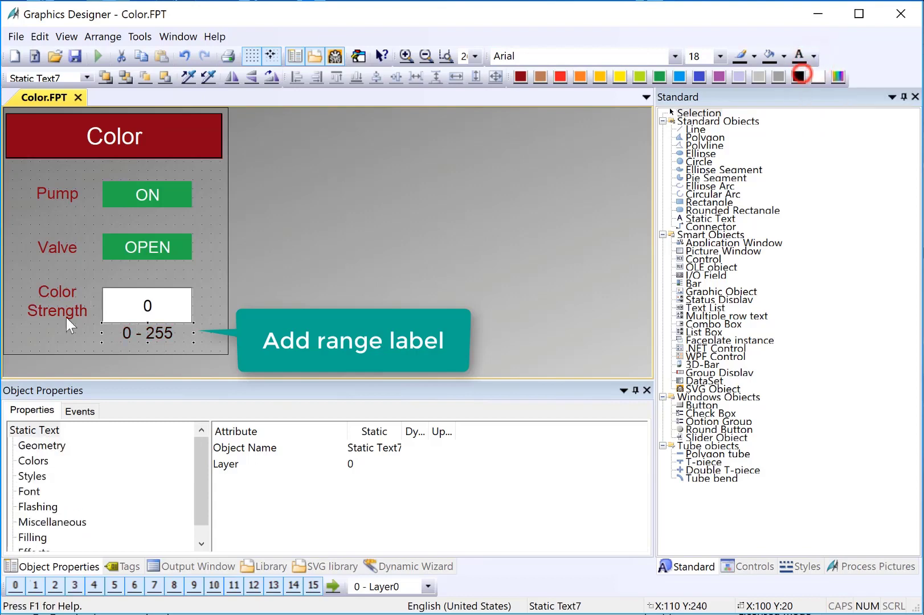
left_click(32, 492)
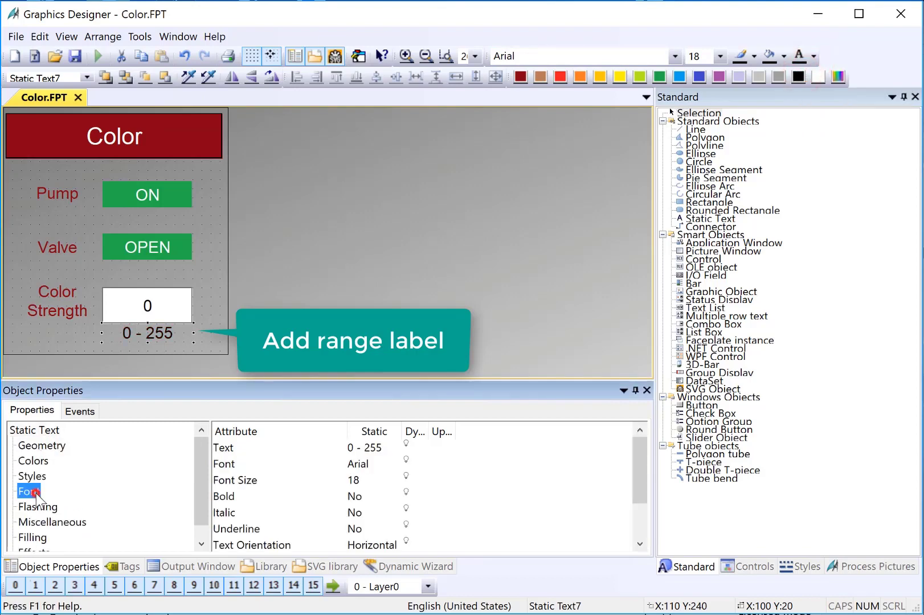
double_click(228, 515)
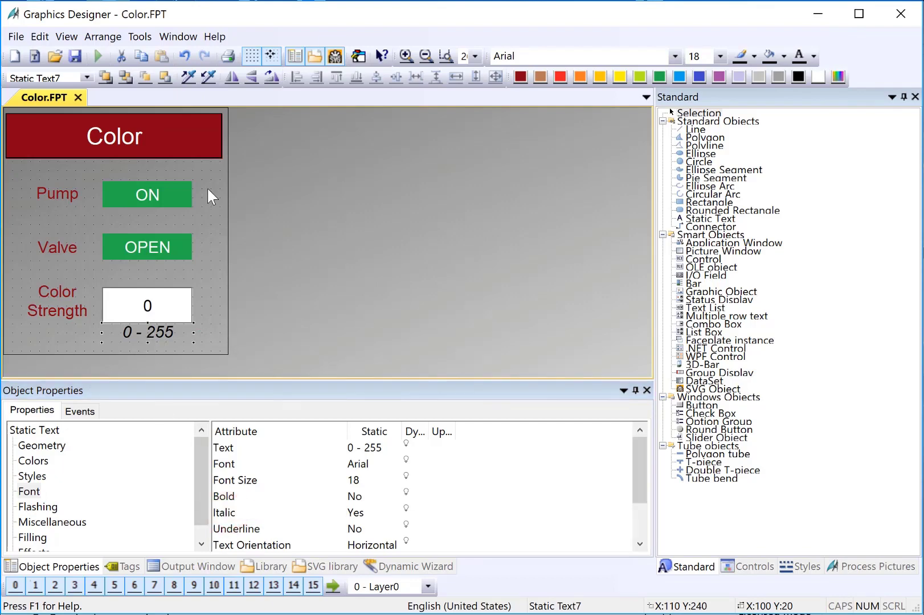
Step: Select the faceplate objects below the title and nudge them two steps left
left_click_drag(9, 165, 223, 347)
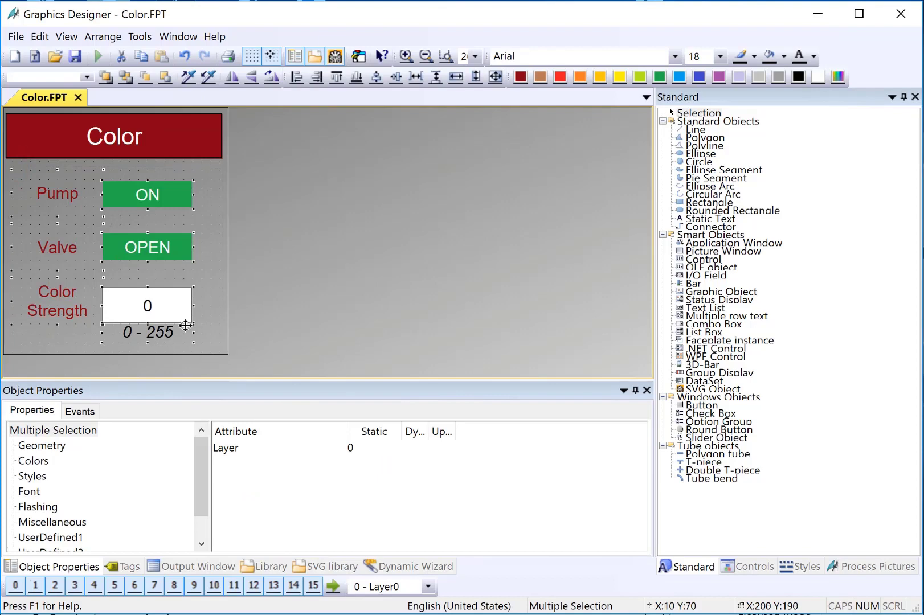
key("Left")
key("Left")
key("Left")
key("Left")
key("Left")
key("Left")
key("Left")
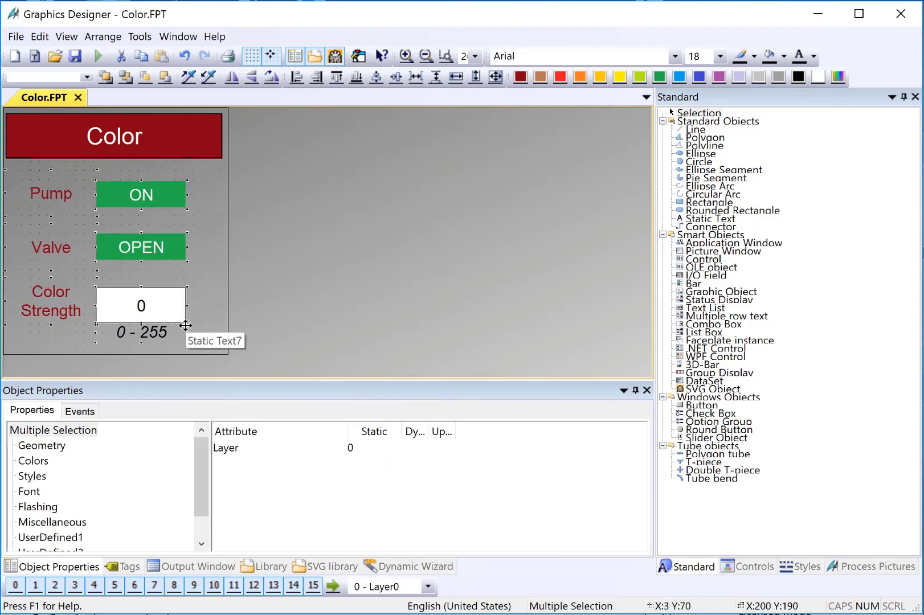
key("Left")
key("Left")
key("Escape")
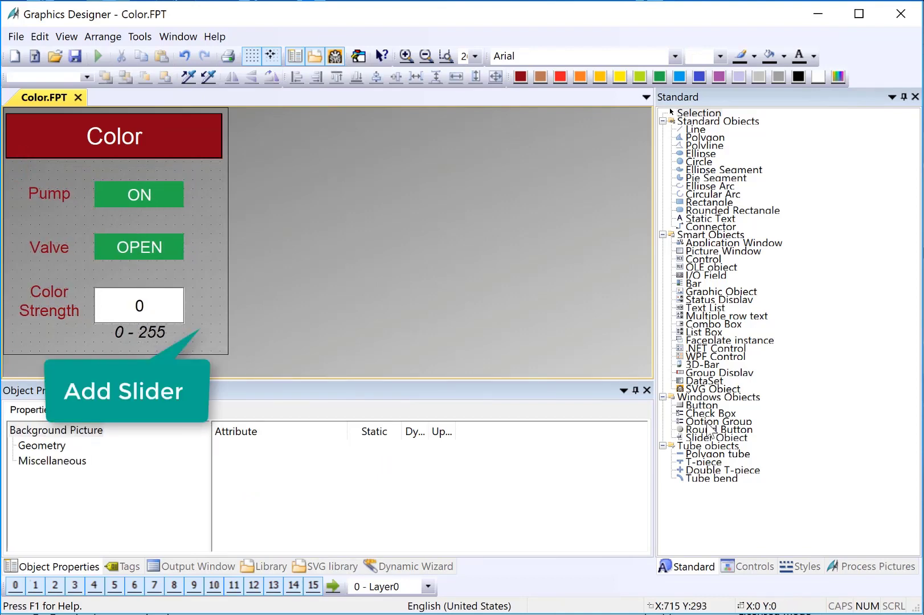
Step: Draw a vertical slider beside the value fields with Max 255, Min 0, Steps 1
left_click(717, 437)
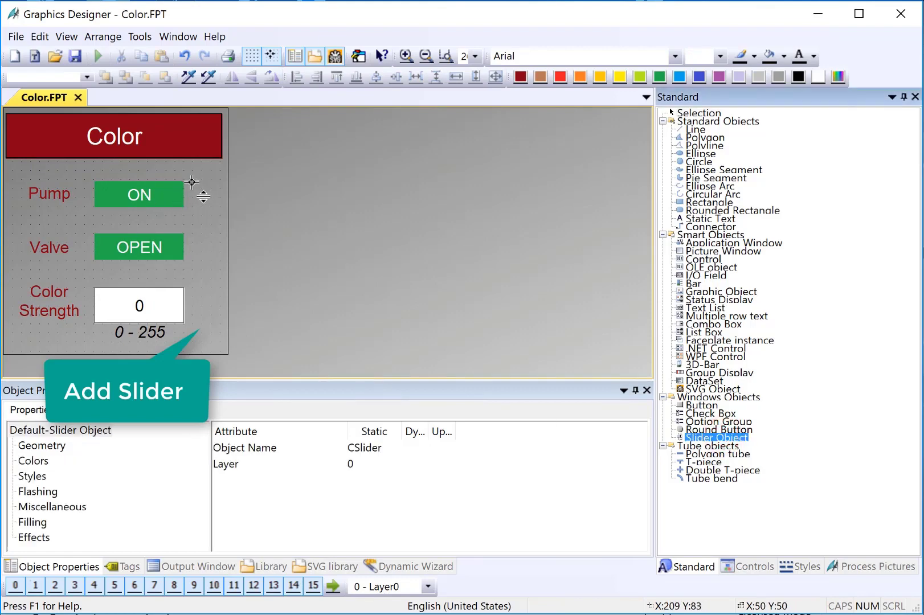
left_click_drag(192, 179, 222, 324)
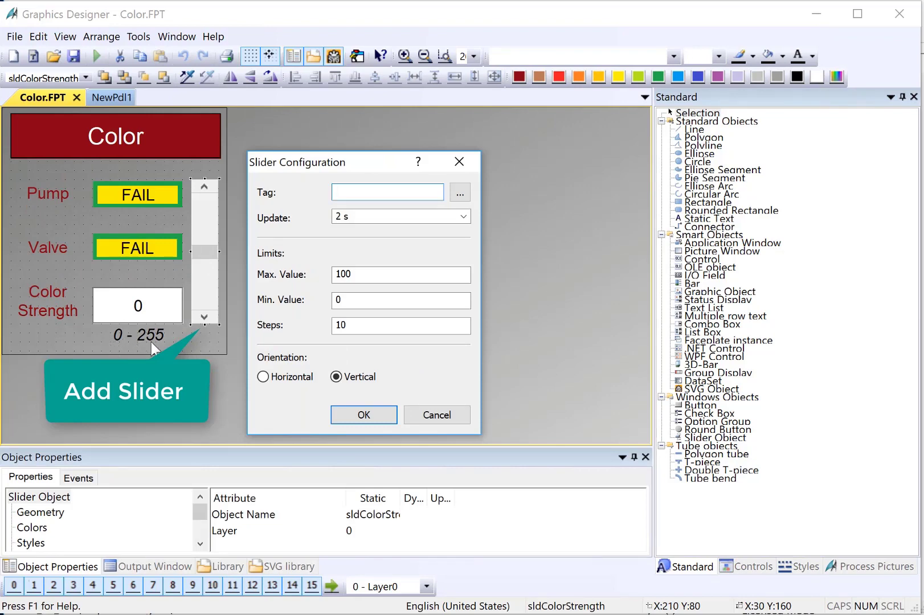
double_click(342, 274)
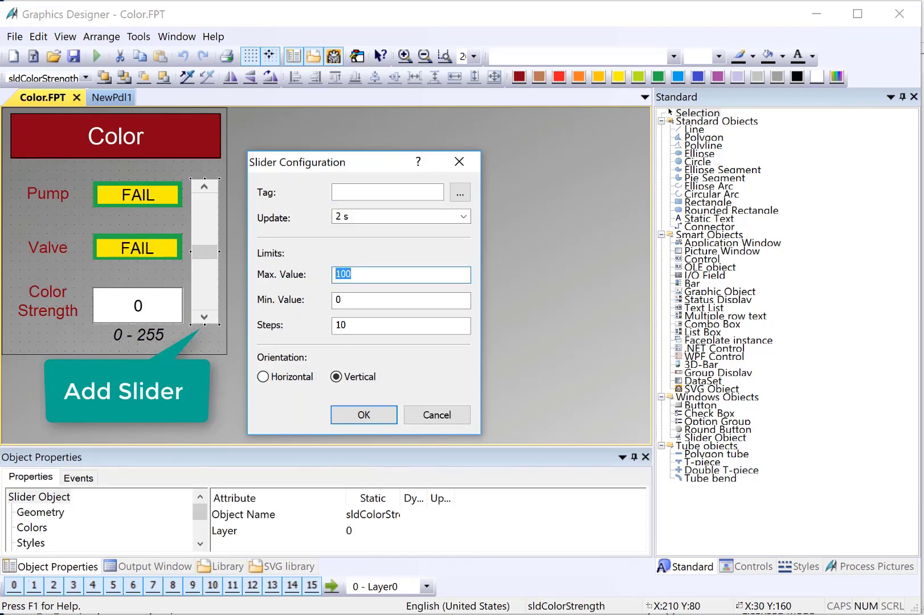
type("255")
double_click(353, 302)
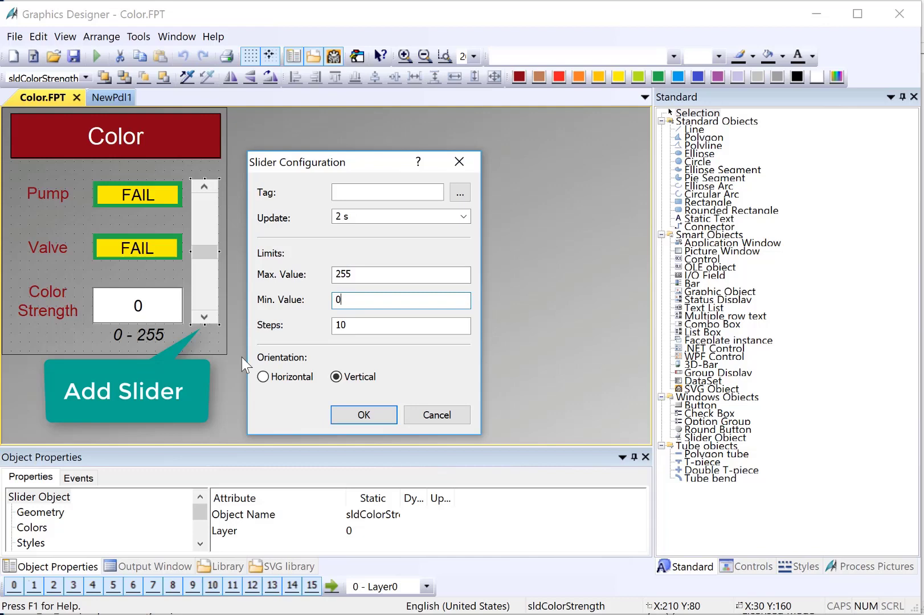
double_click(342, 325)
type("1")
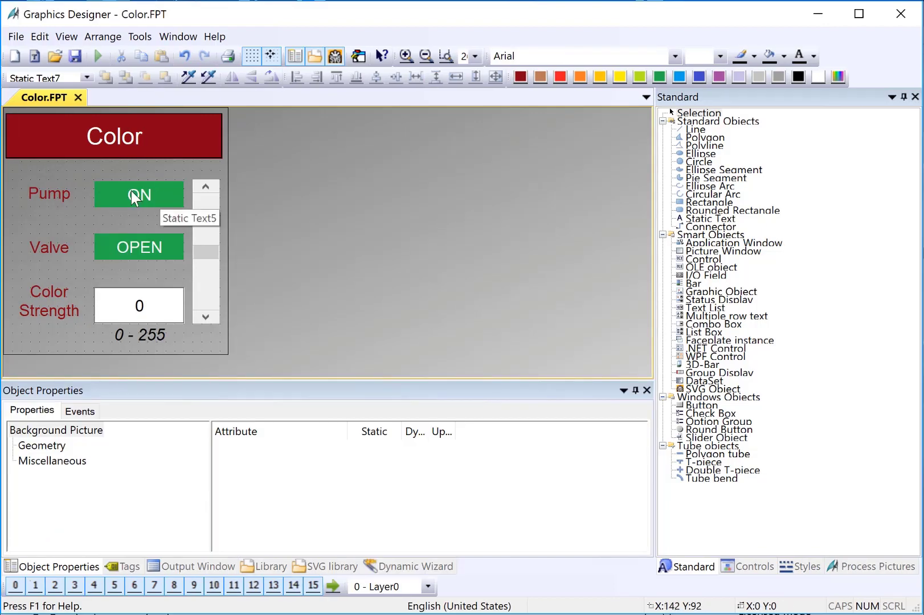
Step: Duplicate the Pump ON indicator, make the copy narrower and change its text to FAIL
left_click(129, 195)
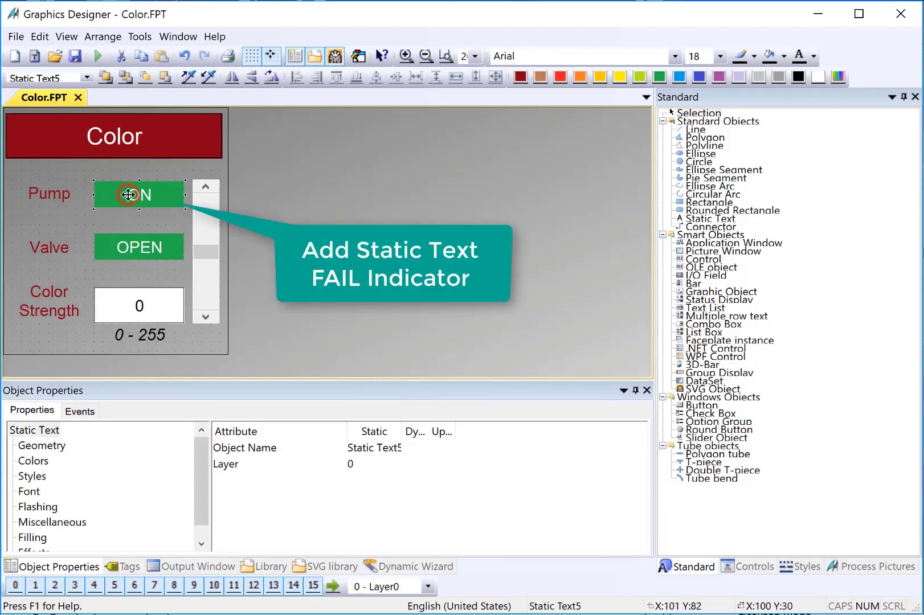
right_click(128, 195)
left_click(162, 233)
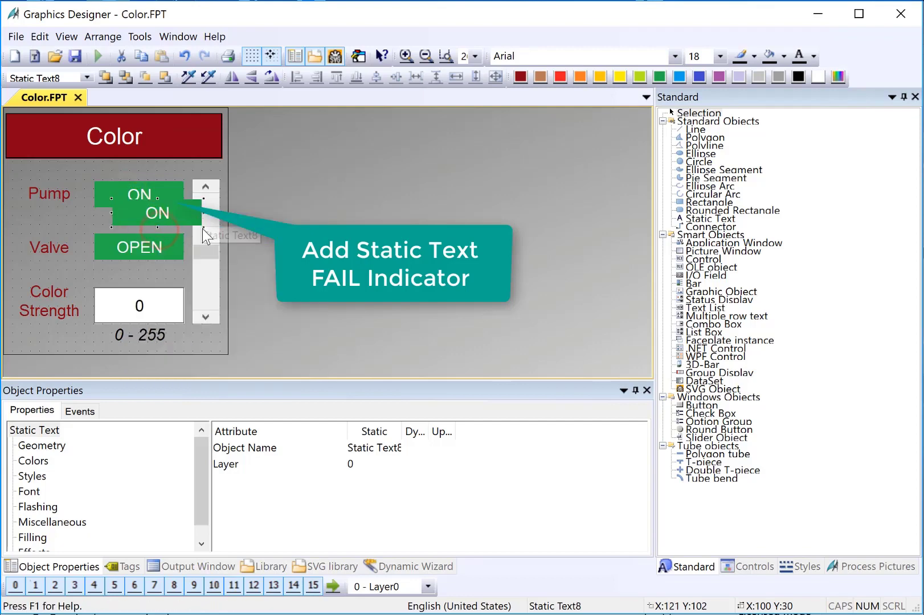
left_click_drag(203, 228, 185, 225)
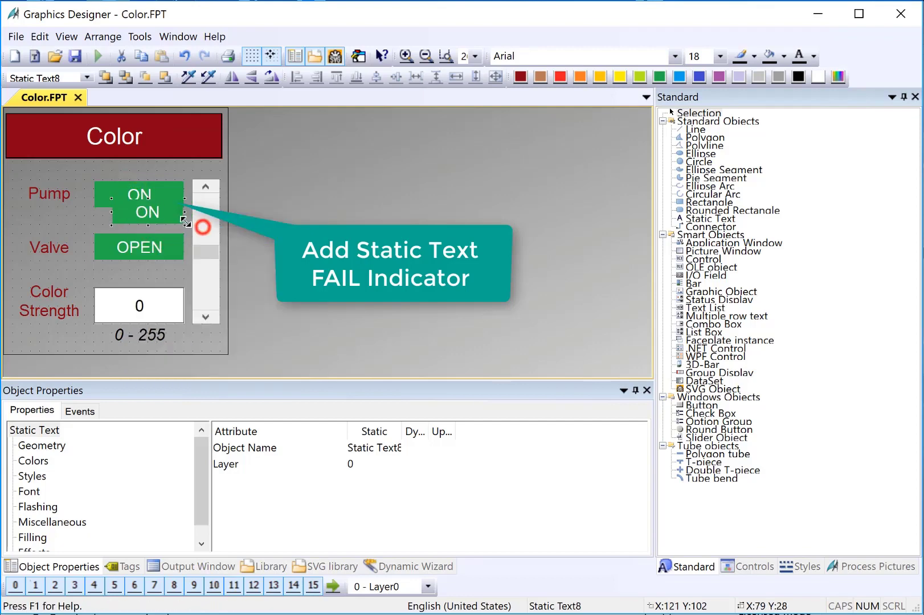
double_click(148, 216)
type("FAIL")
key("Return")
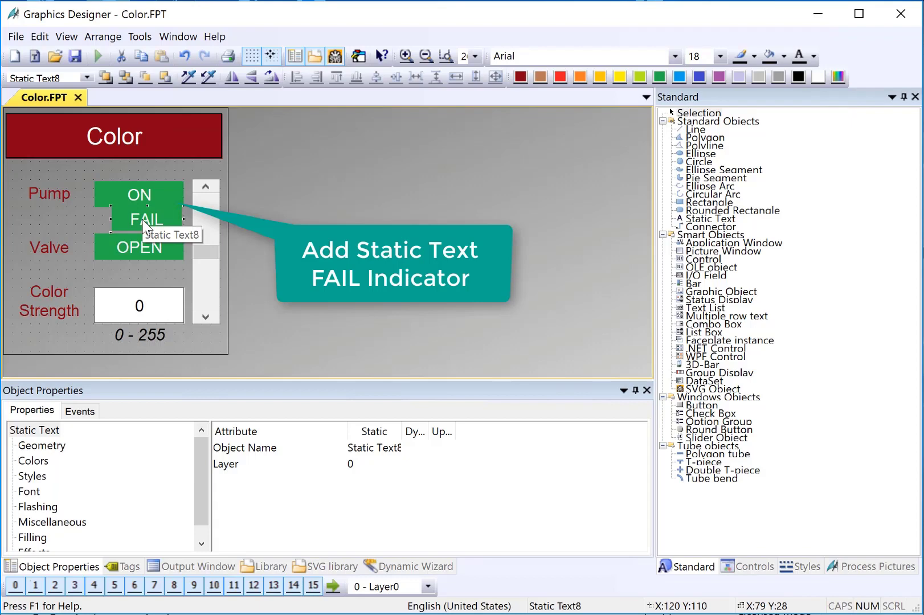
Step: Give FAIL a yellow background and black text, and stretch it over the Pump status
left_click(620, 77)
left_click(799, 56)
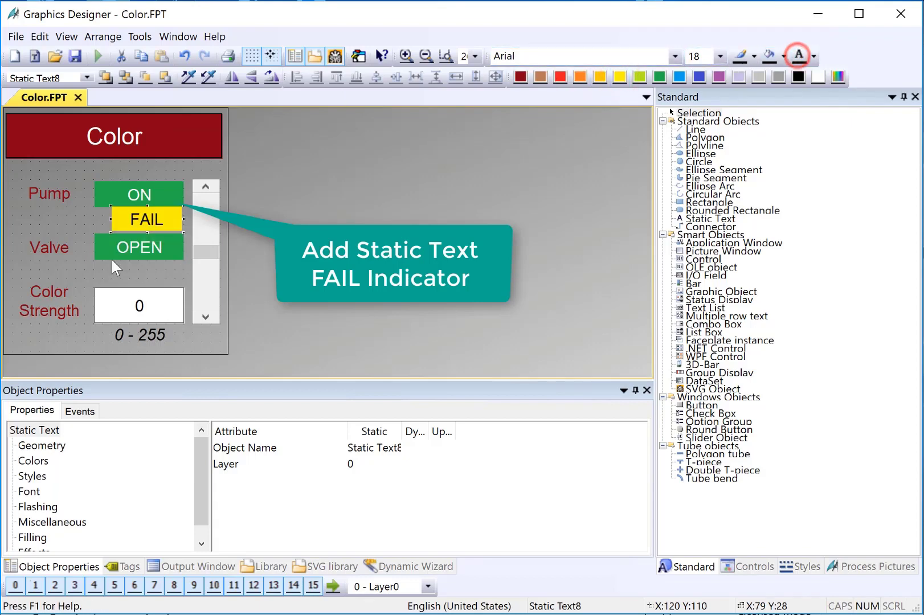
left_click_drag(141, 223, 133, 199)
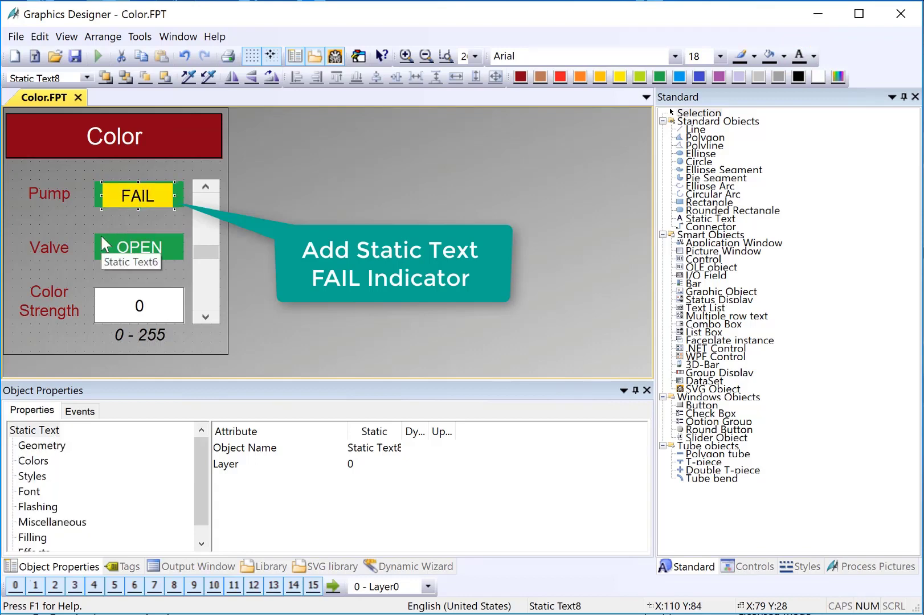
mouse_move(174, 203)
left_mouse_down()
mouse_move(115, 215)
mouse_move(95, 183)
left_mouse_up()
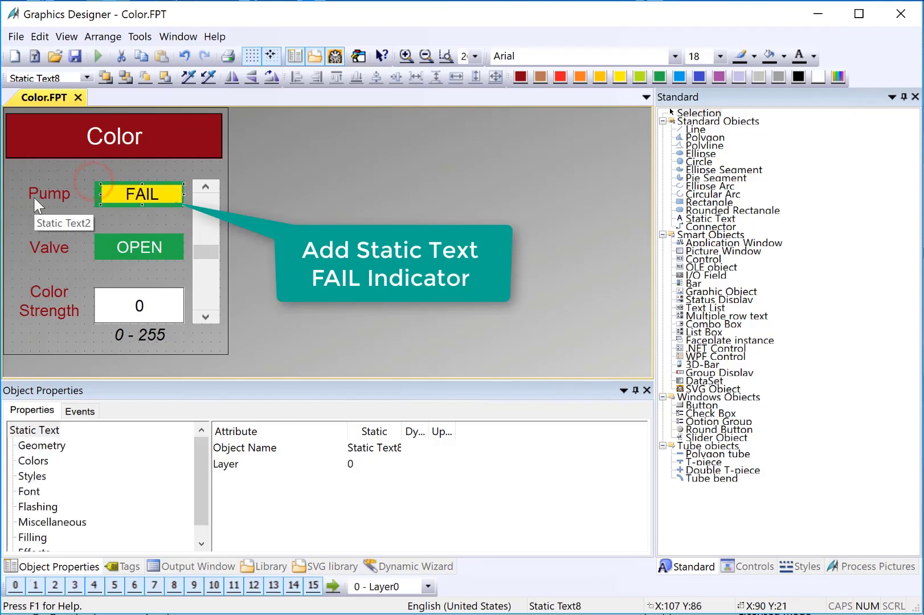
Step: Copy the FAIL indicator, paste it over the Valve OPEN field, and reselect the Pump FAIL
right_click(180, 193)
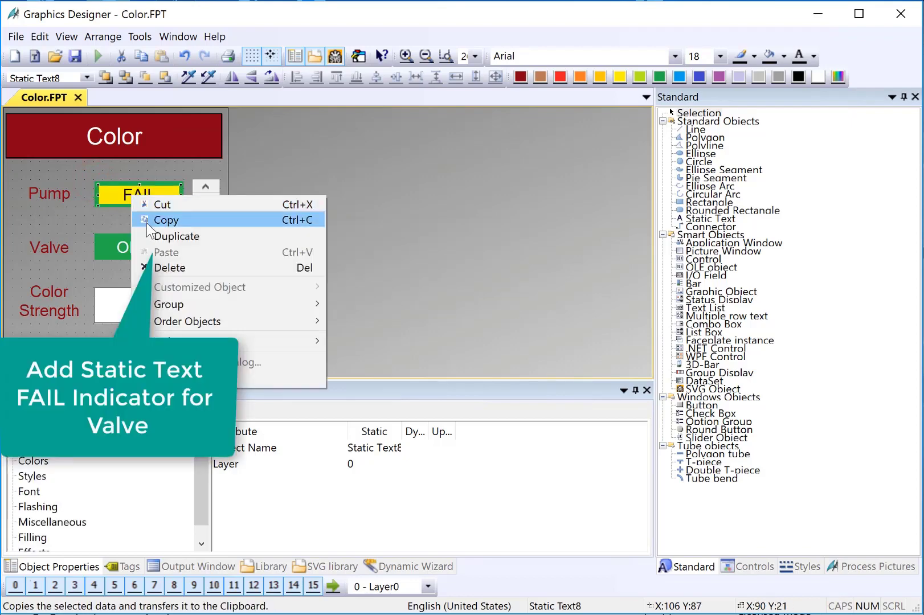
left_click(217, 221)
key("ctrl+v")
mouse_move(152, 233)
left_mouse_down()
mouse_move(141, 215)
mouse_move(128, 249)
left_mouse_up()
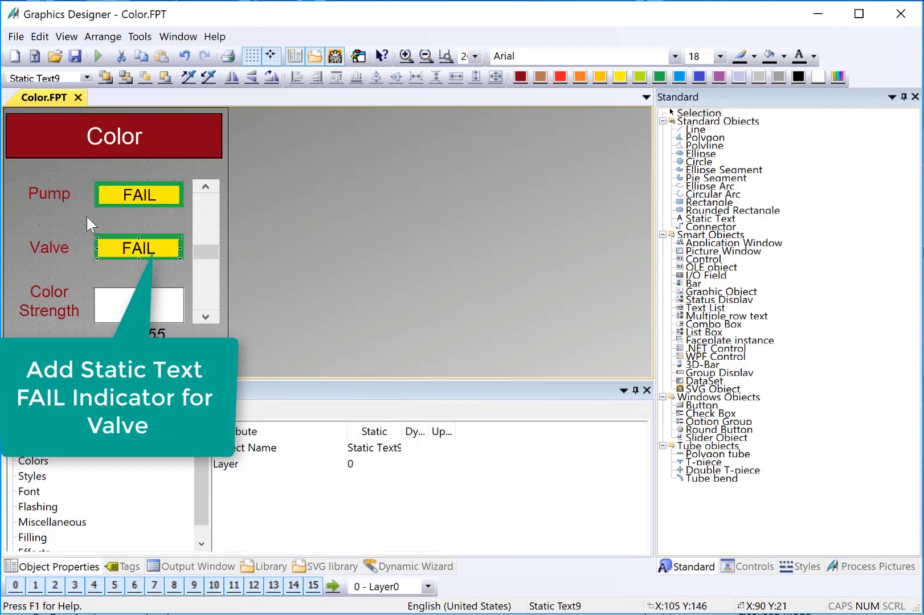
left_click(120, 195)
Step: Move both the Pump and Valve FAIL indicators onto layer 2
left_click(139, 254, "shift")
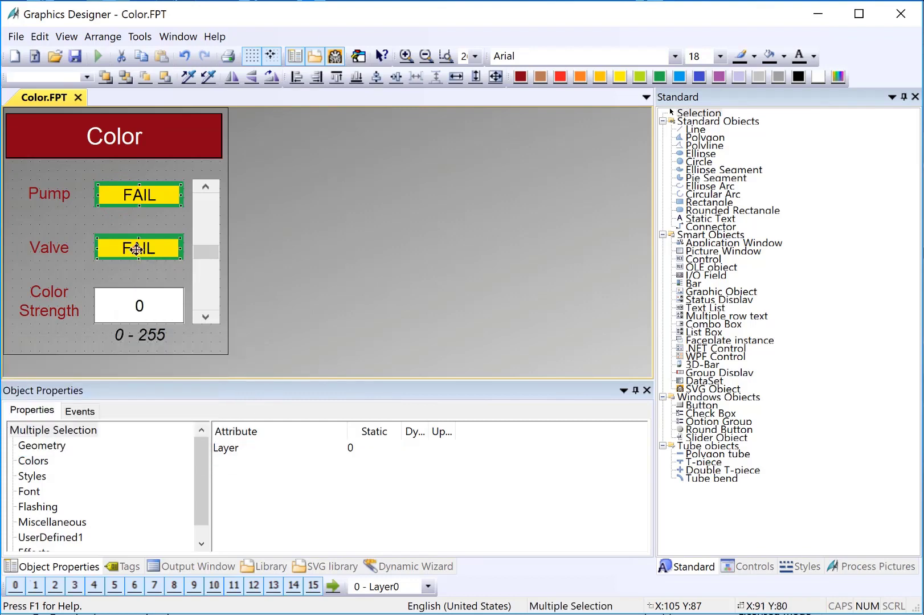
double_click(220, 445)
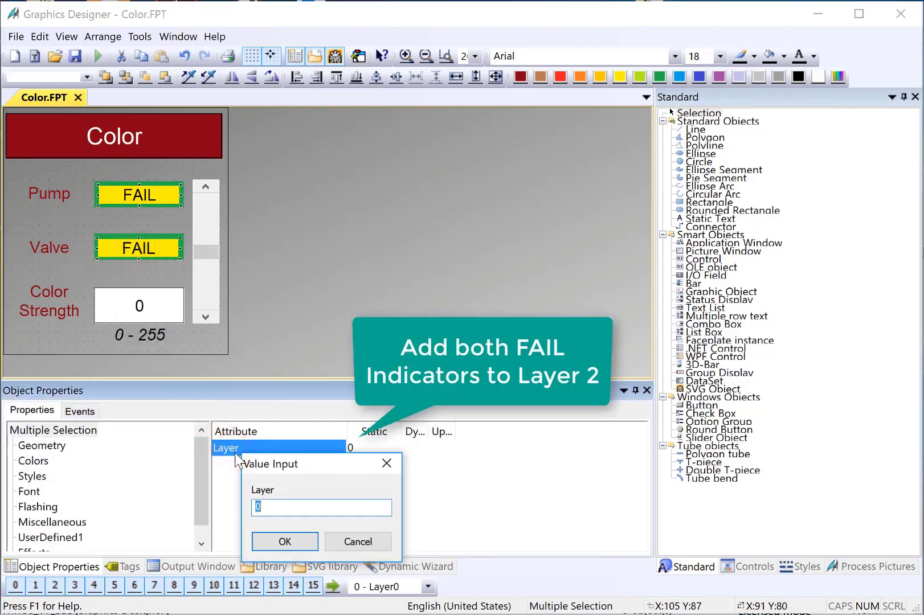
type("2")
left_click(287, 542)
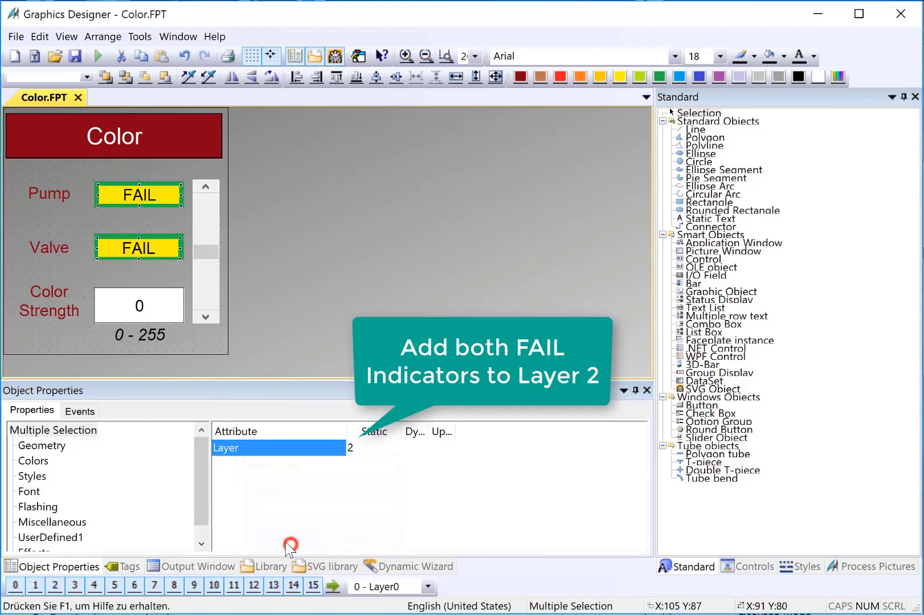
Step: Hide and reshow layer 2 to check the ON/OPEN statuses, then save Color.FPT
left_click(55, 586)
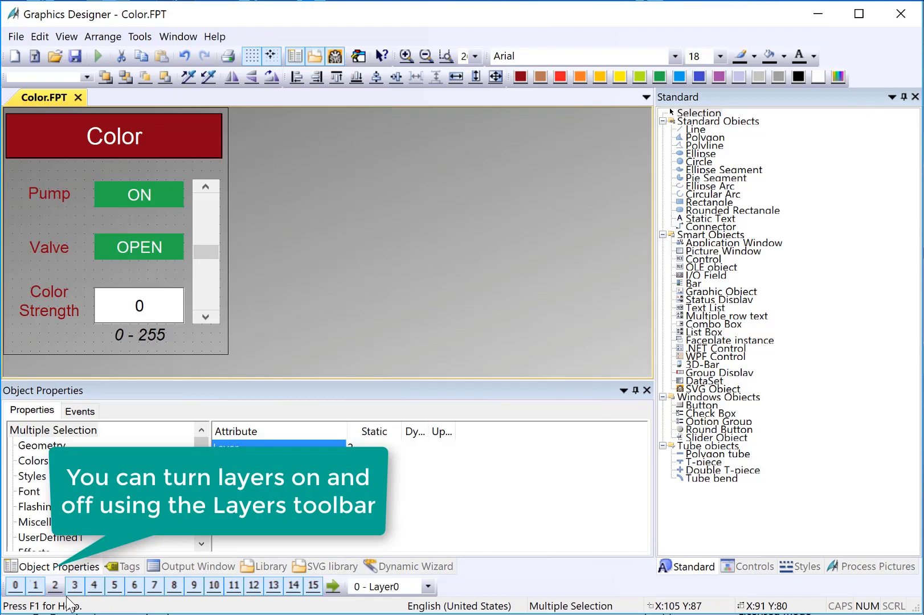
left_click(56, 588)
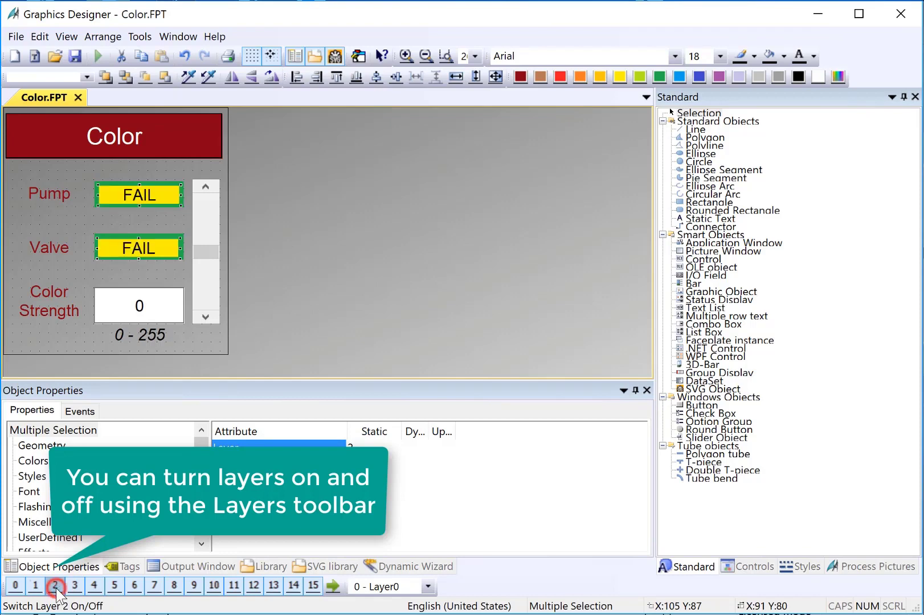
left_click(75, 58)
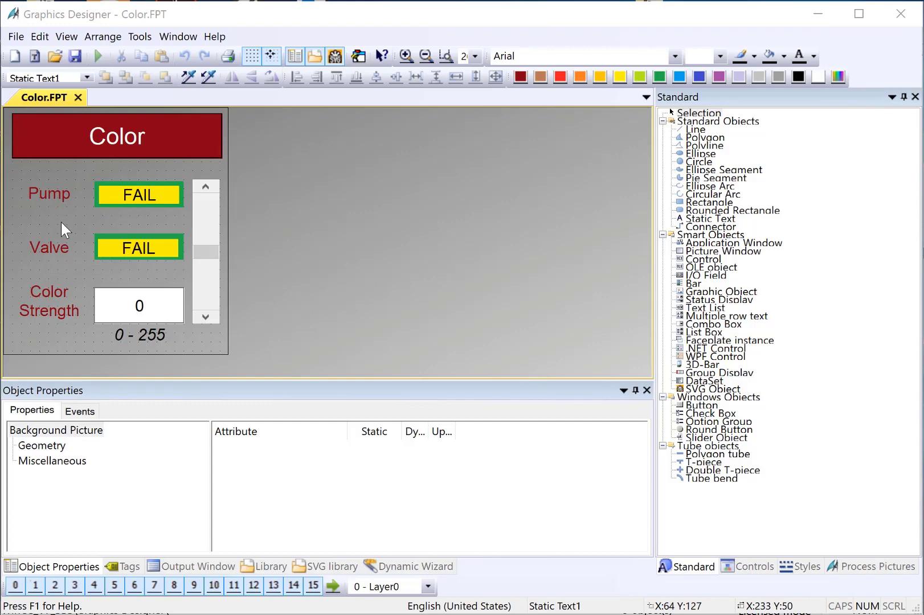
Step: Select Static Text1, the Color title, from the toolbar's object list
left_click(85, 78)
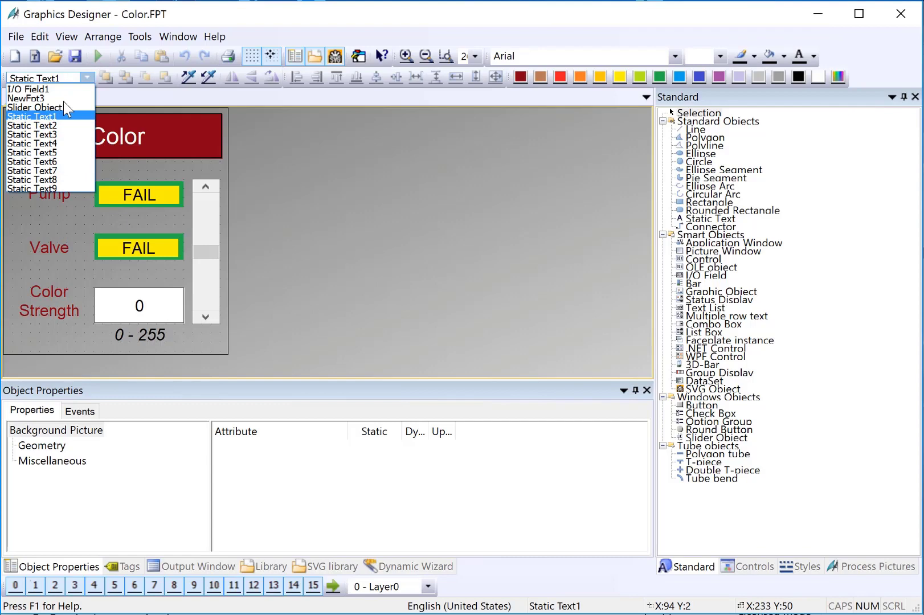
left_click(194, 134)
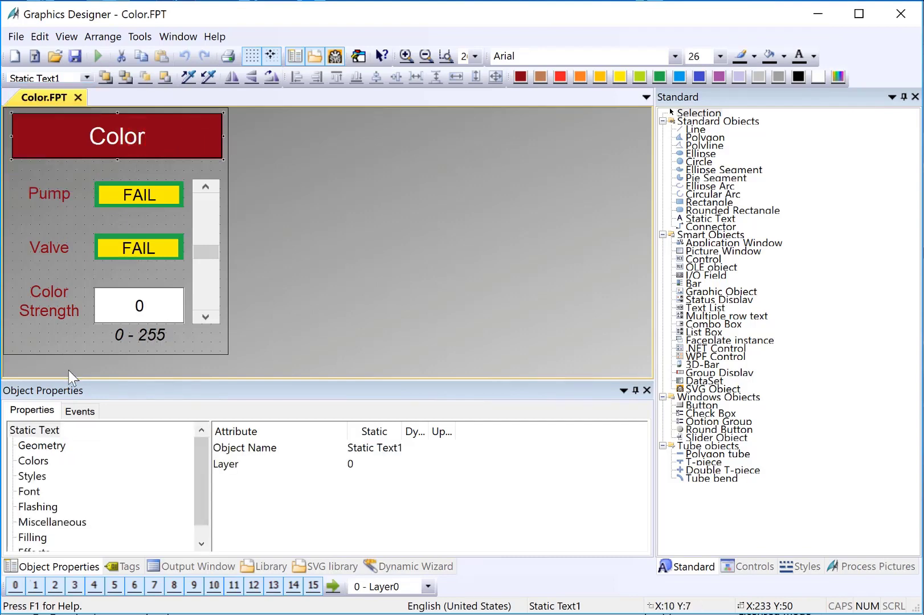
Step: Name the Color title txtColorLabel and widen the properties value column
left_click(245, 448)
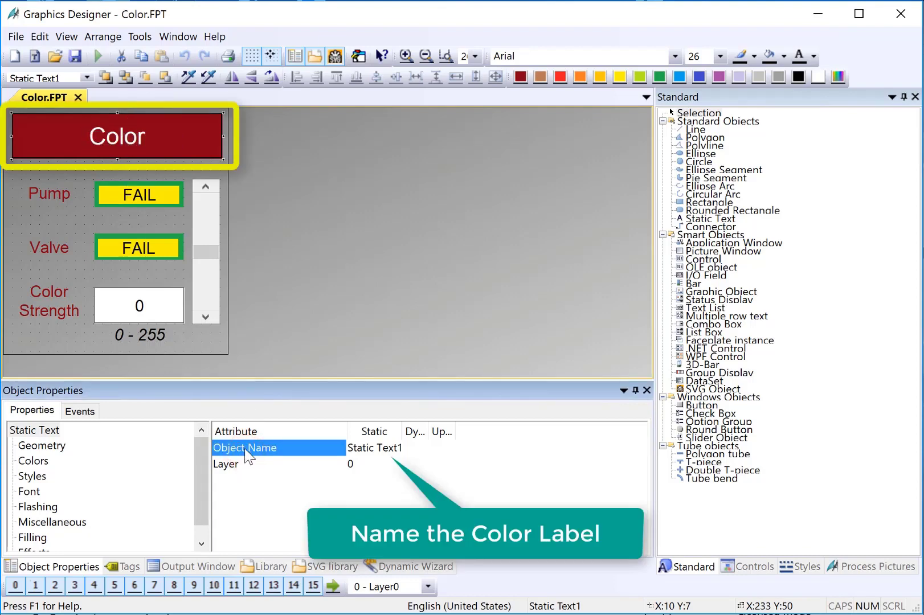
double_click(245, 448)
left_click_drag(298, 459, 355, 266)
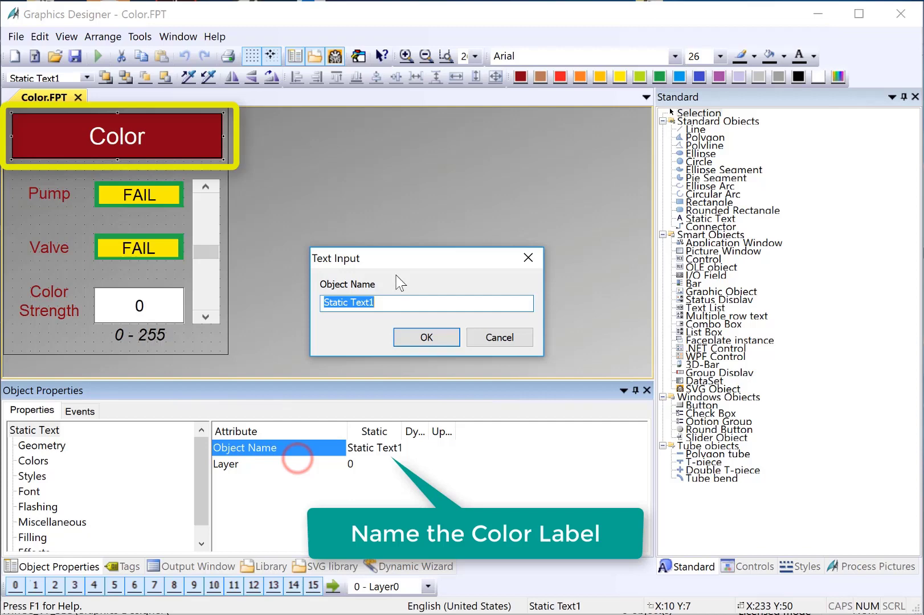
type("txtColorLabel")
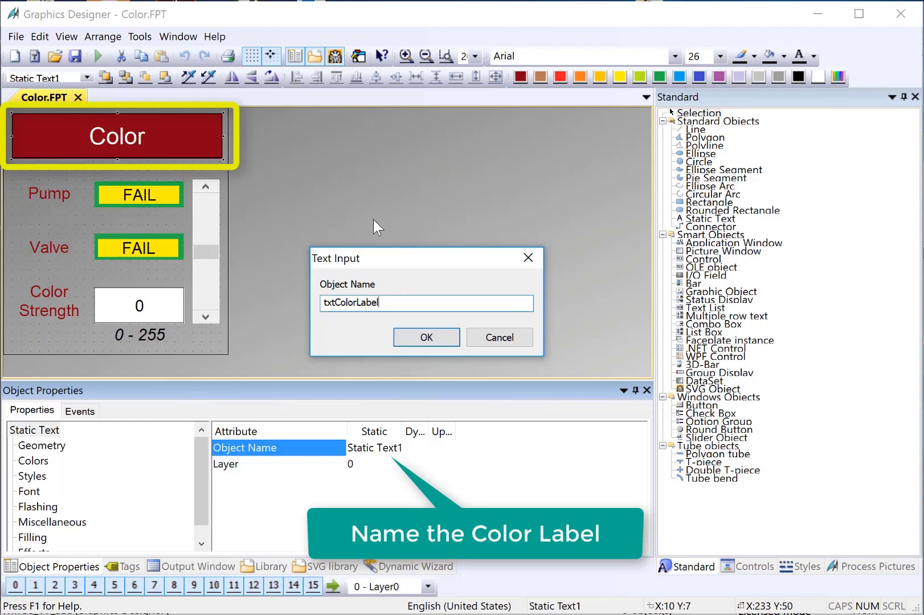
left_click(427, 337)
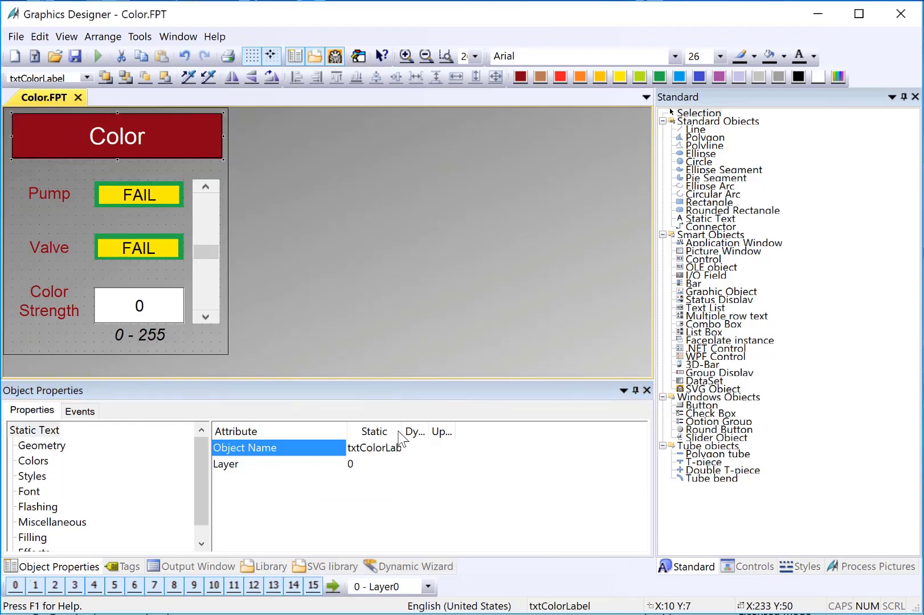
left_click_drag(399, 432, 492, 430)
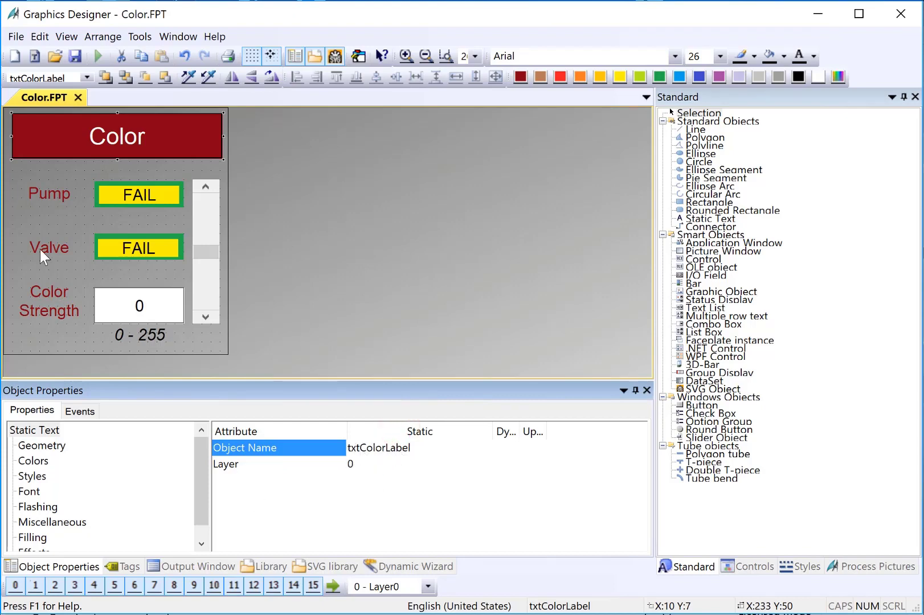
Step: Name the Pump and Valve labels txtPumpLabel and txtValveLabel
left_click(47, 199)
left_click(235, 449)
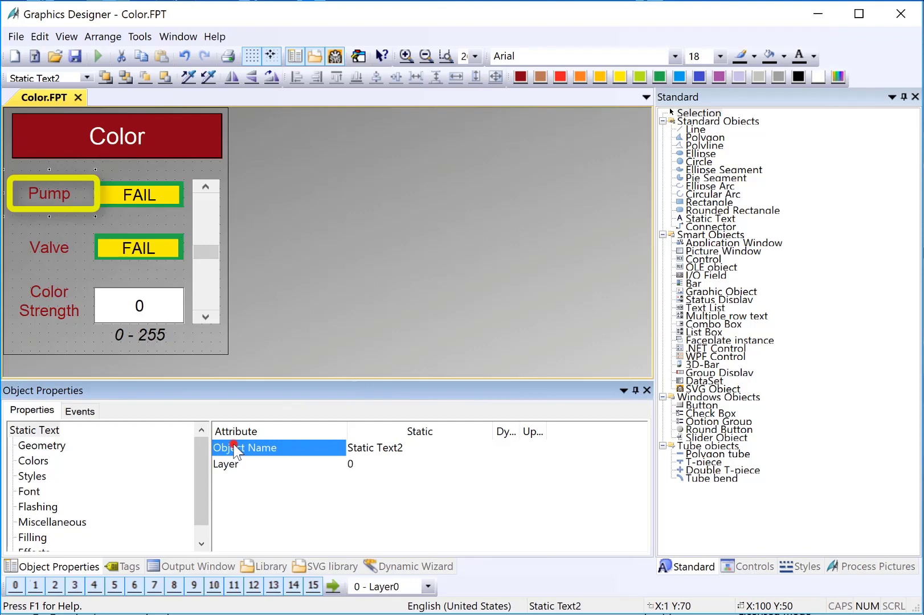
double_click(235, 449)
type("txtPumpLa")
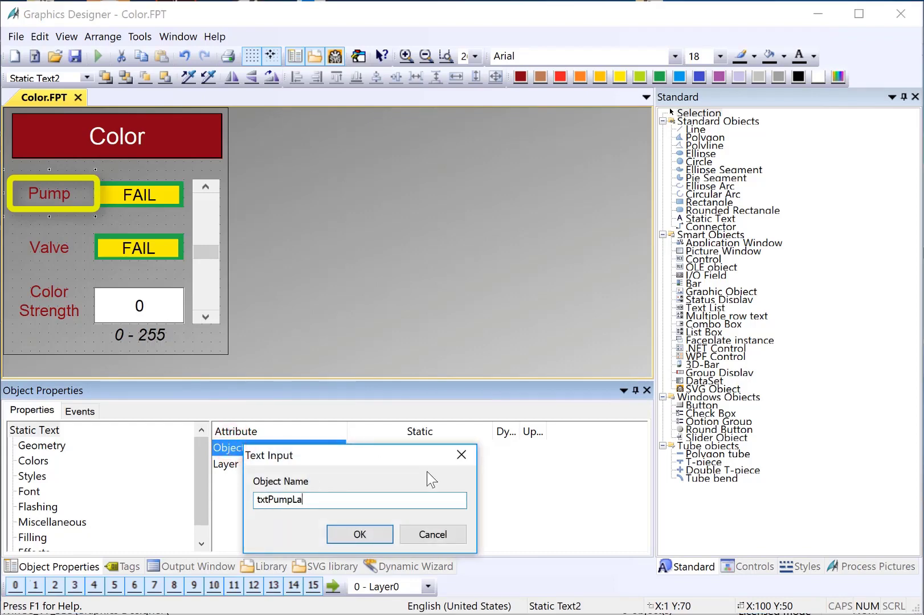
type("bel")
key("Return")
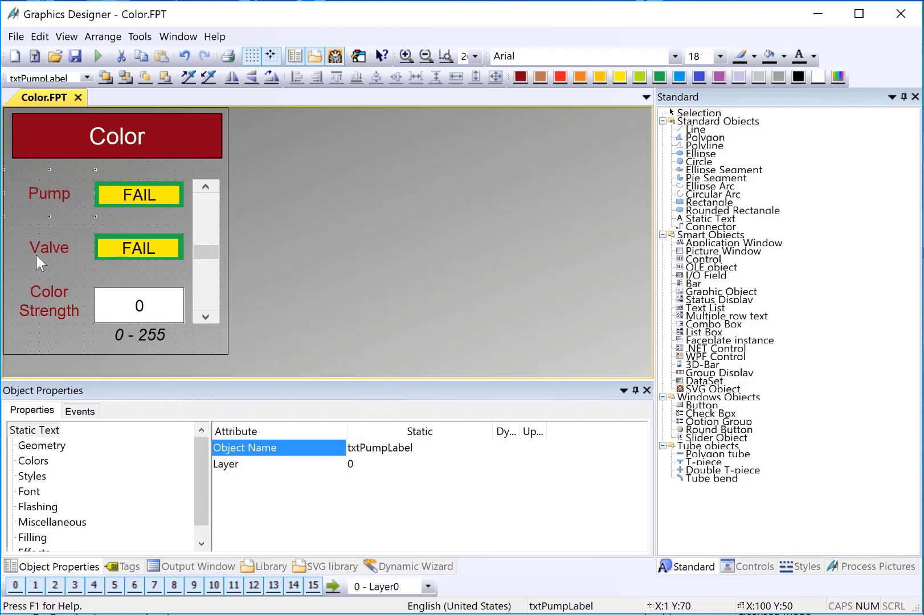
left_click(40, 250)
double_click(235, 449)
type("tx")
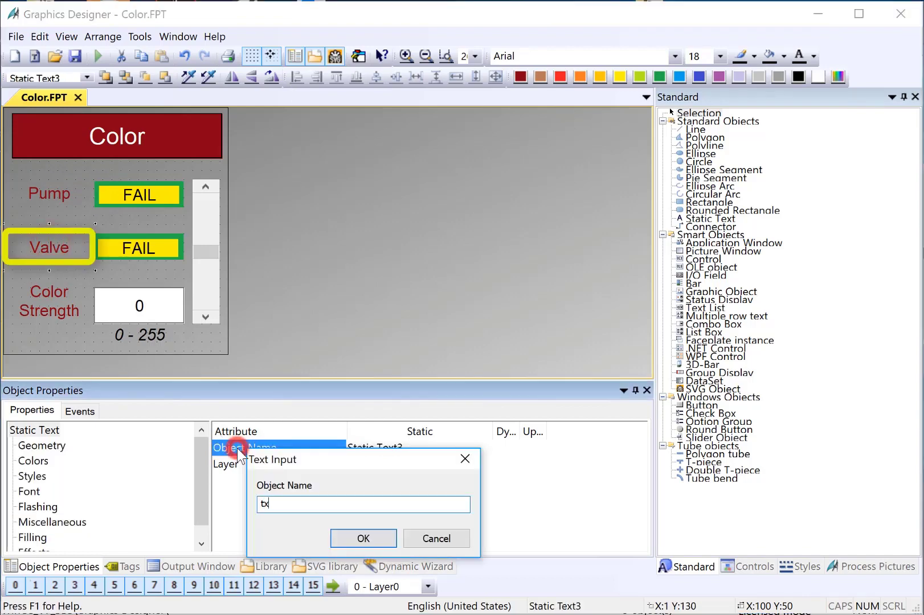
type("tValveLabel")
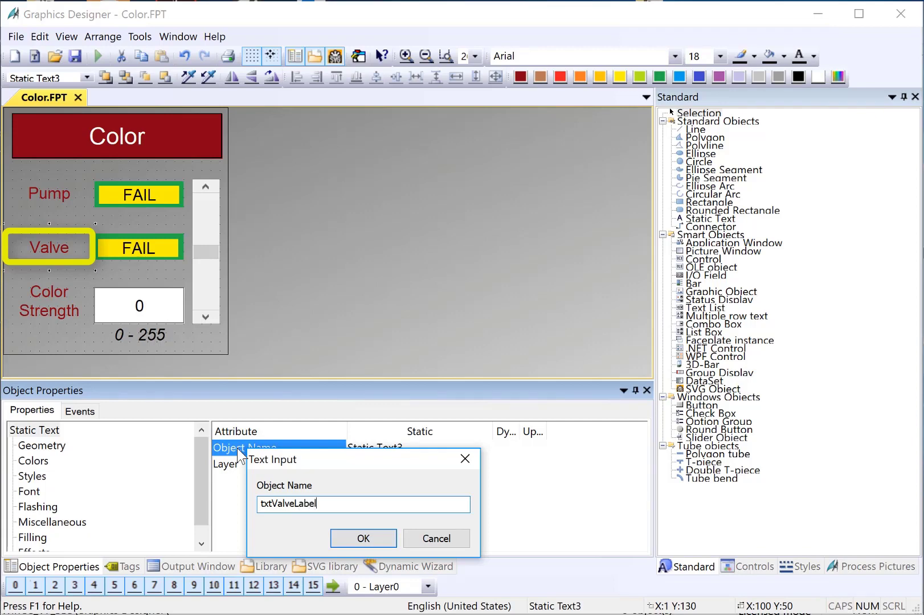
key("Return")
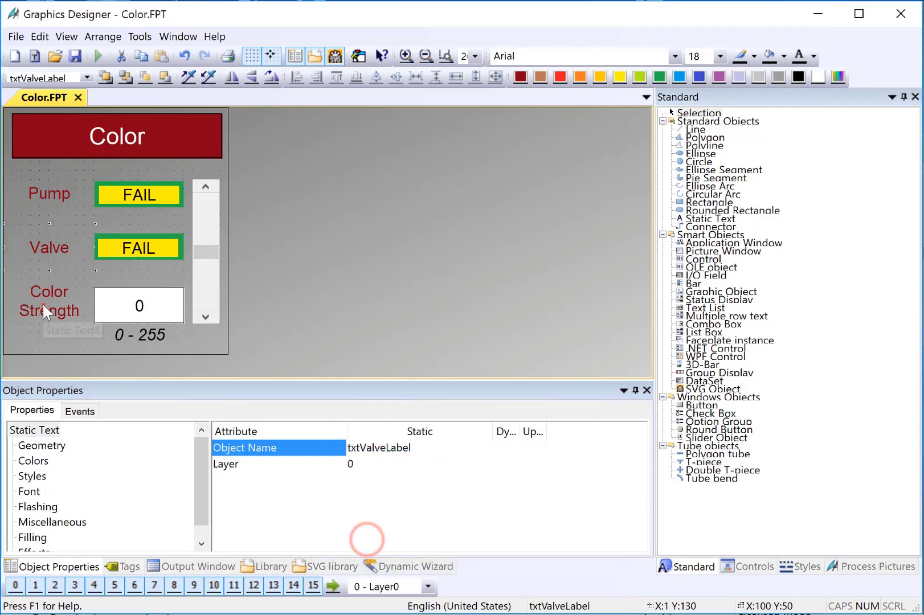
Step: Name the Color Strength label txtColorStrength and begin renaming the 0 - 255 label
left_click(43, 307)
double_click(242, 448)
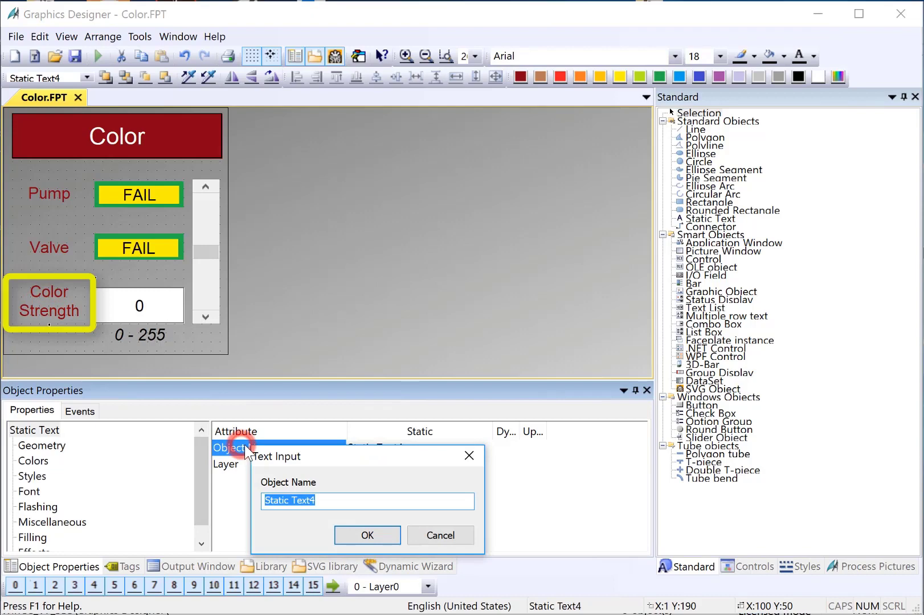
type("txtColor")
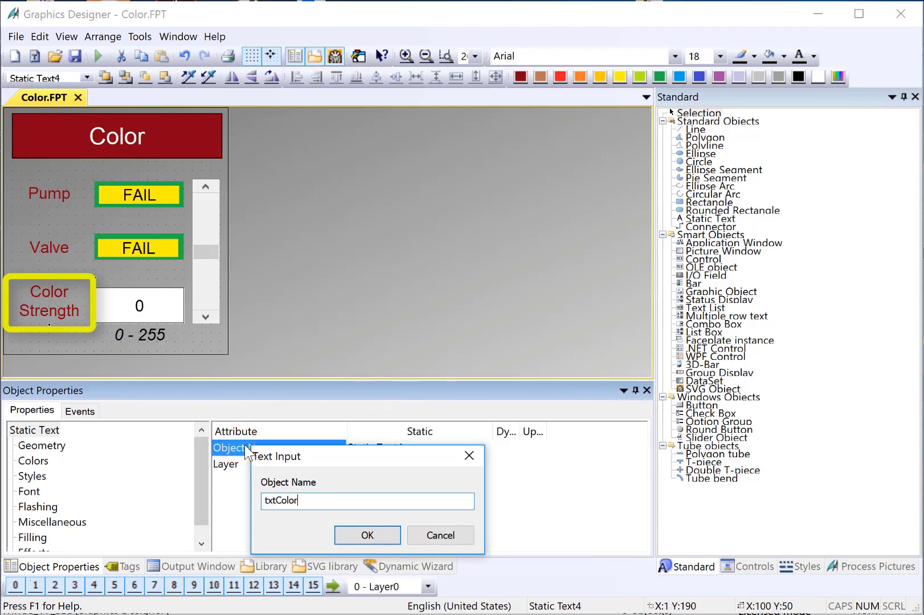
type("th")
key("Return")
left_click(175, 345)
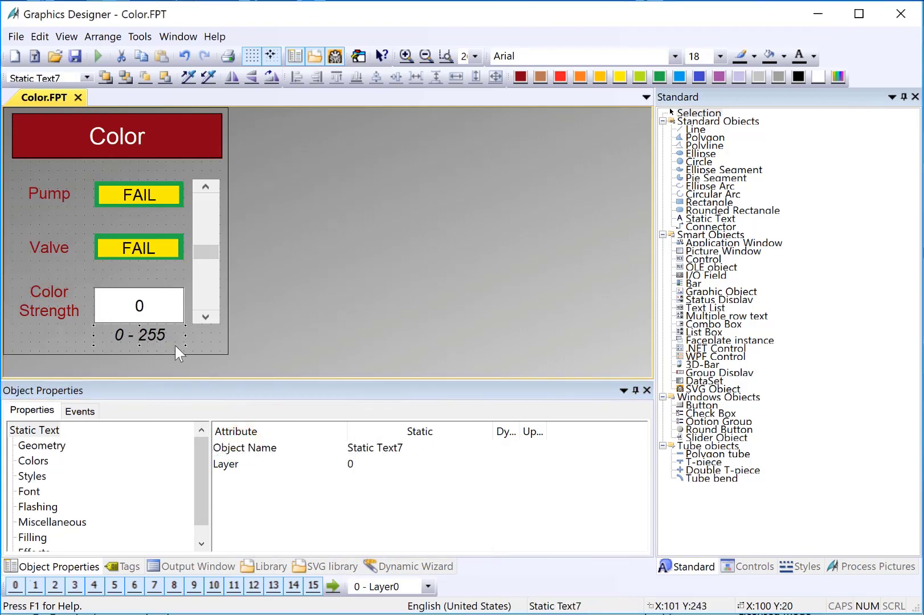
left_click(221, 448)
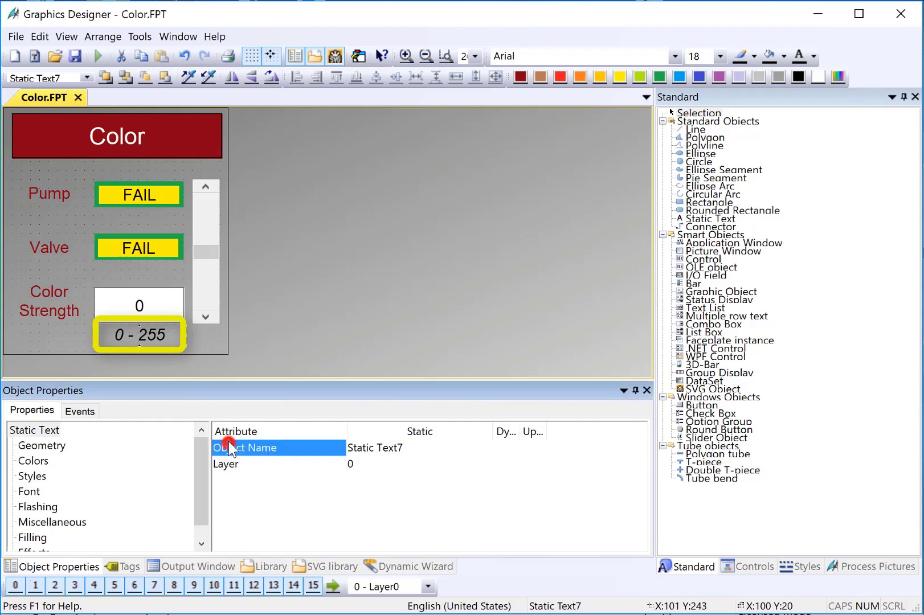
double_click(302, 449)
type("txtS")
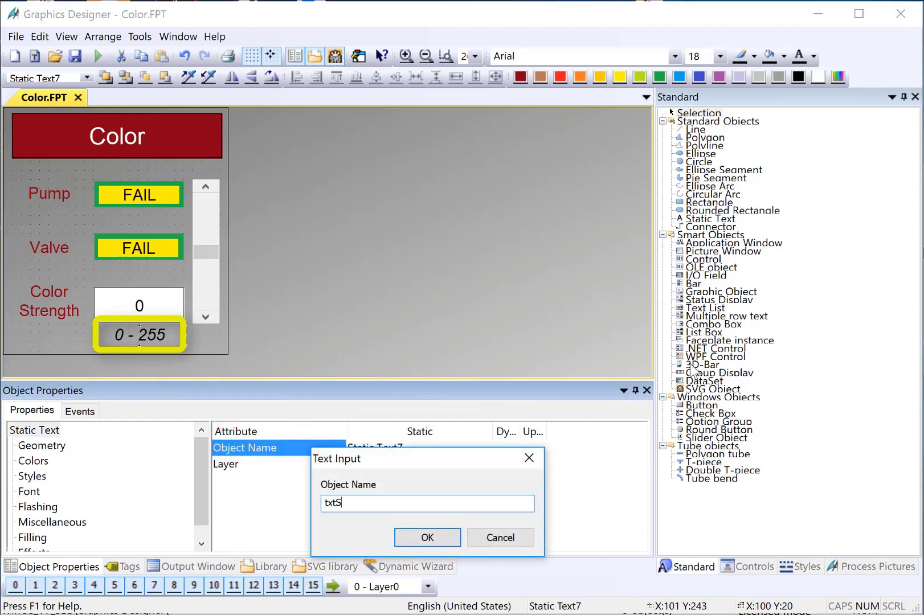
type("trengthRange")
Step: Confirm the range label's new name and name the Pump FAIL text txtPumpFailIndicator
key("Return")
key("Tab")
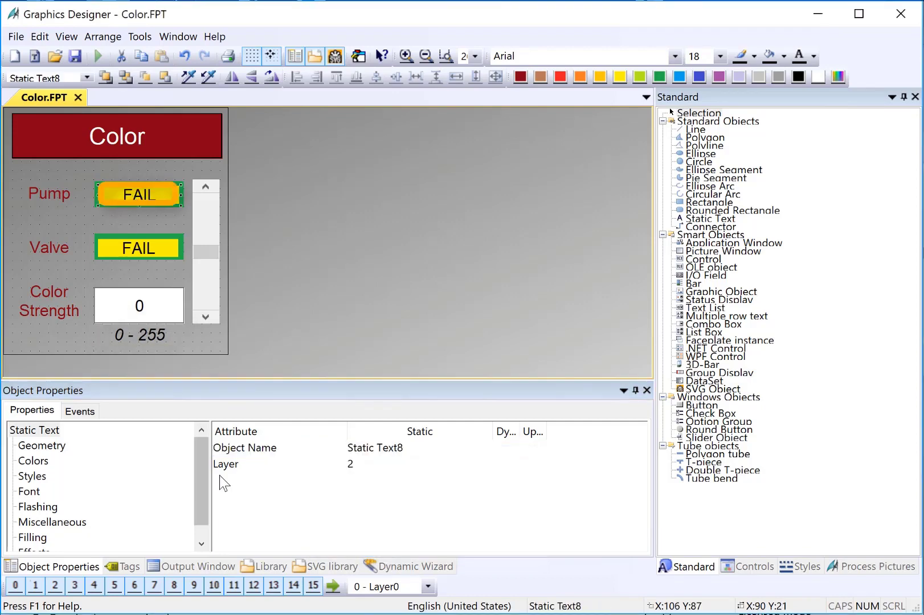
double_click(236, 448)
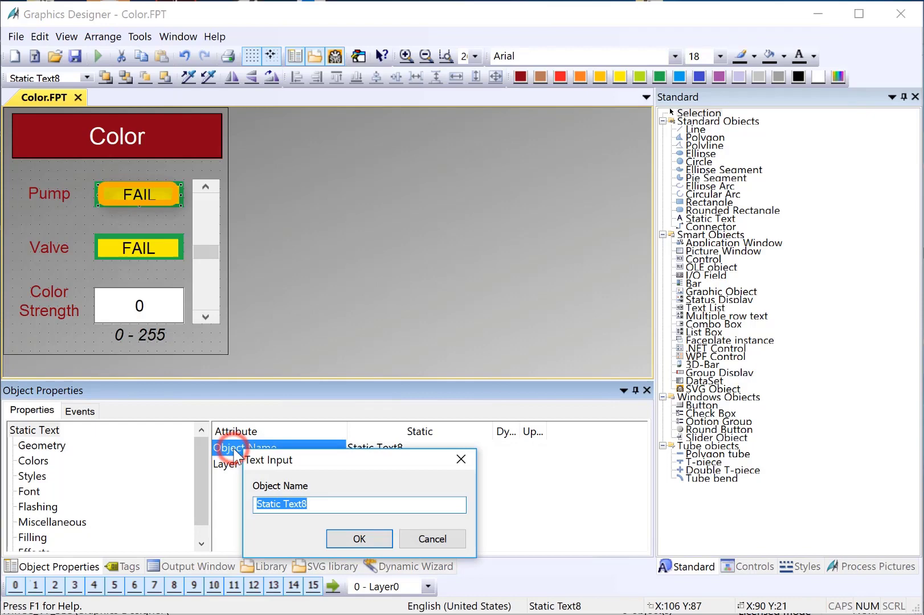
type("txtPumpFailIndicator")
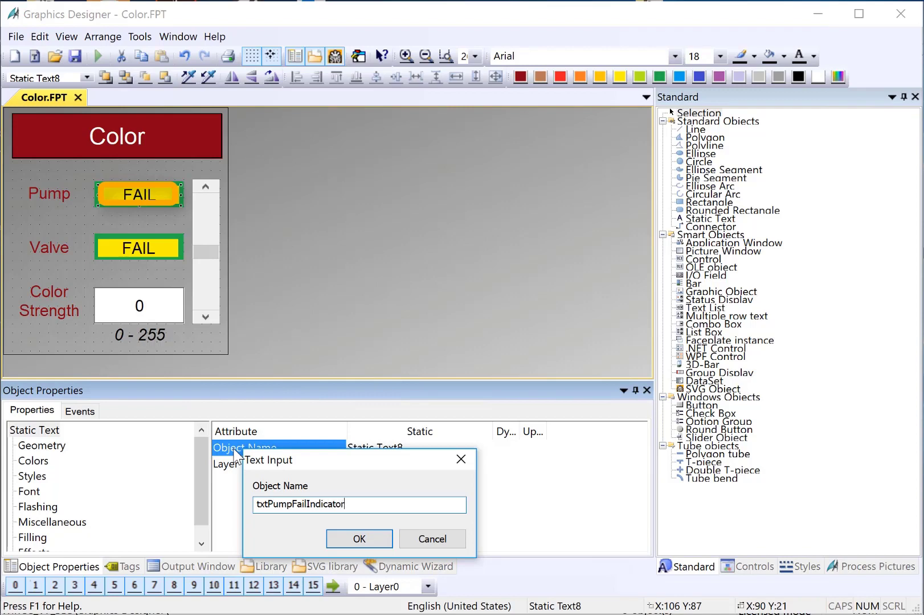
left_click(340, 548)
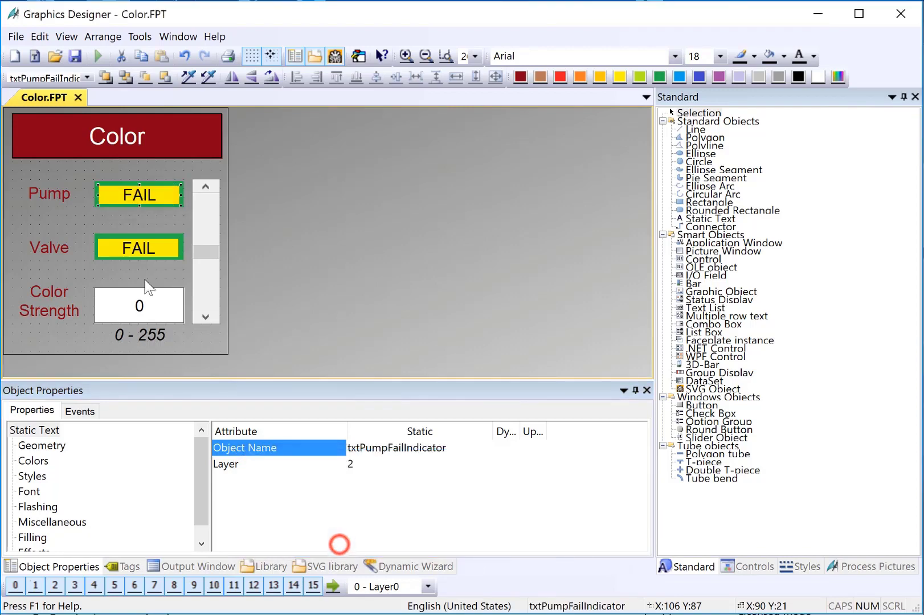
Step: Name the Valve FAIL text txtValveFailIndicator
left_click(123, 250)
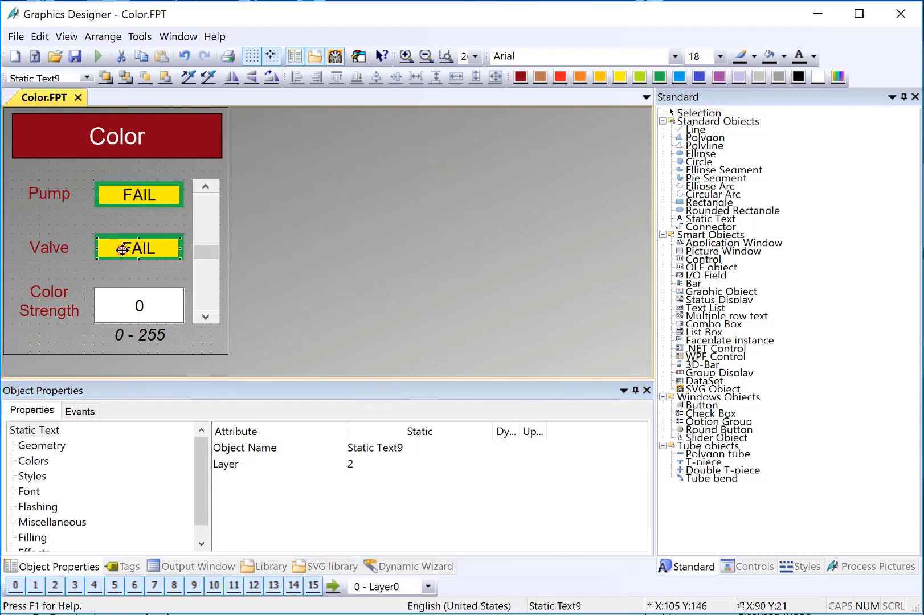
double_click(239, 447)
type("txtValveFailIndicator")
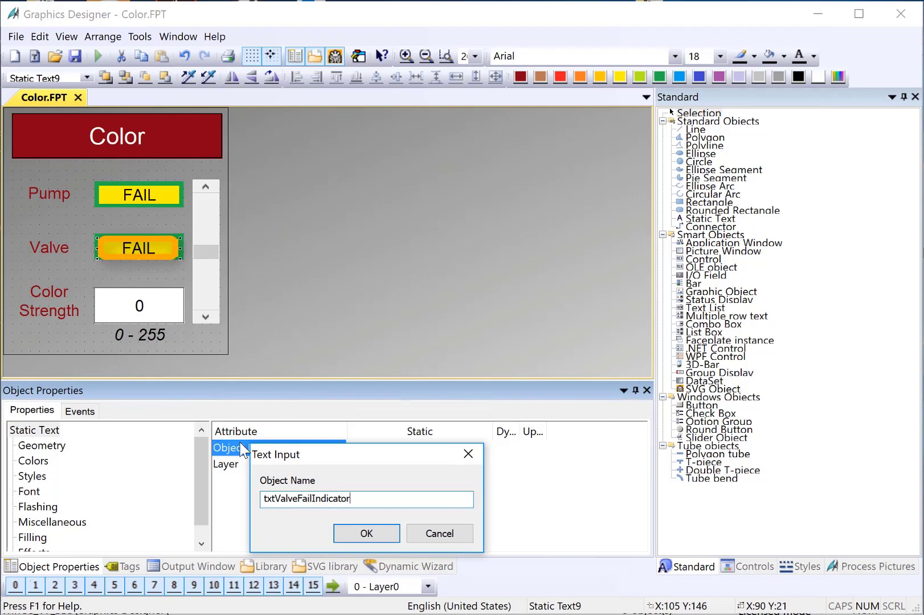
key("Return")
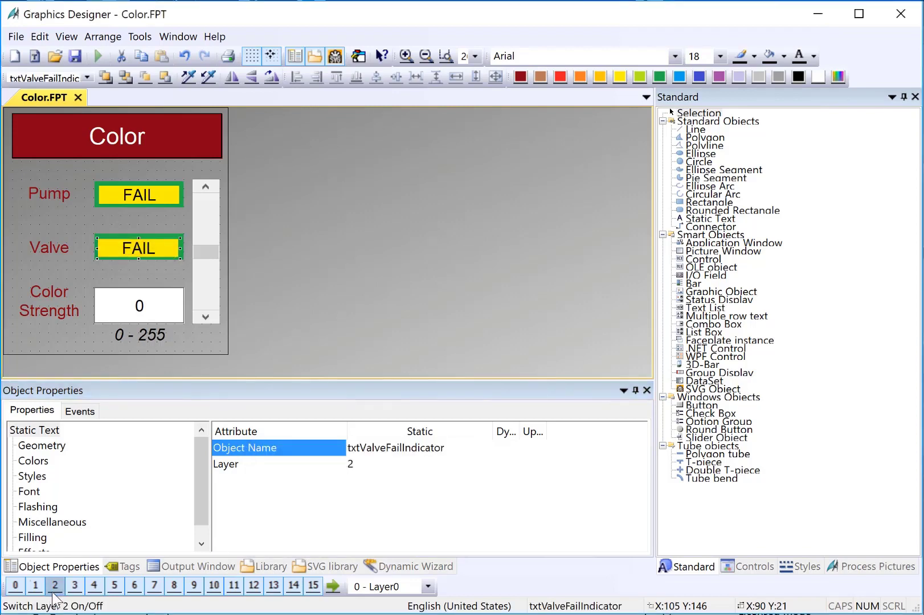
Step: Hide layer 2 and name the Pump ON text txtPumpStateIndicator
left_click(54, 588)
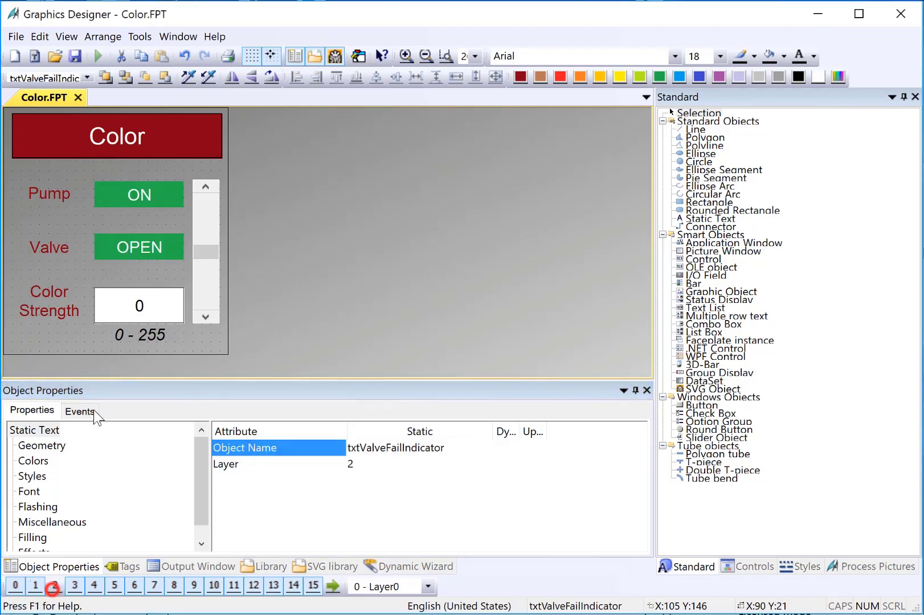
left_click(139, 192)
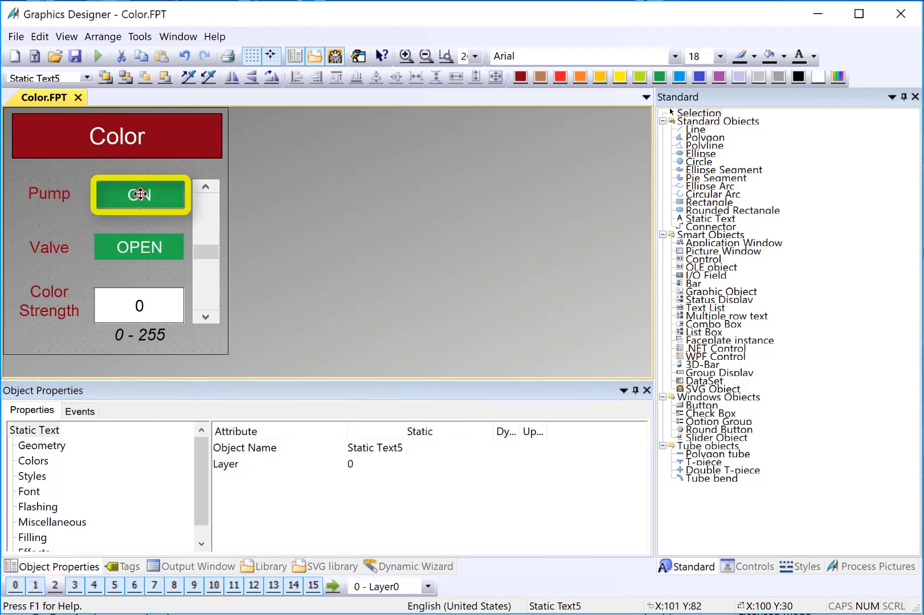
double_click(361, 450)
type("txtPump")
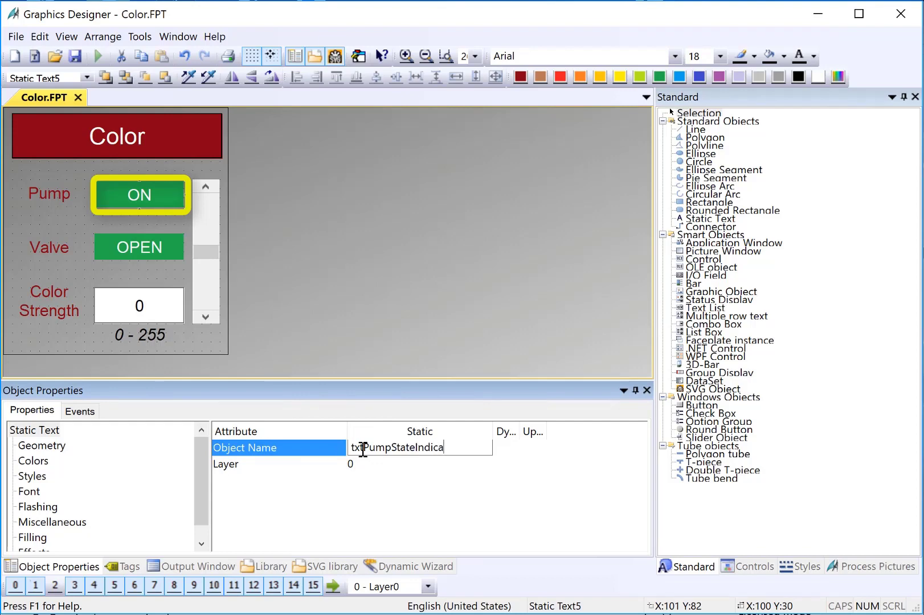
key("Return")
Step: Name the Valve OPEN text txtValveStateIndicator
left_click(142, 248)
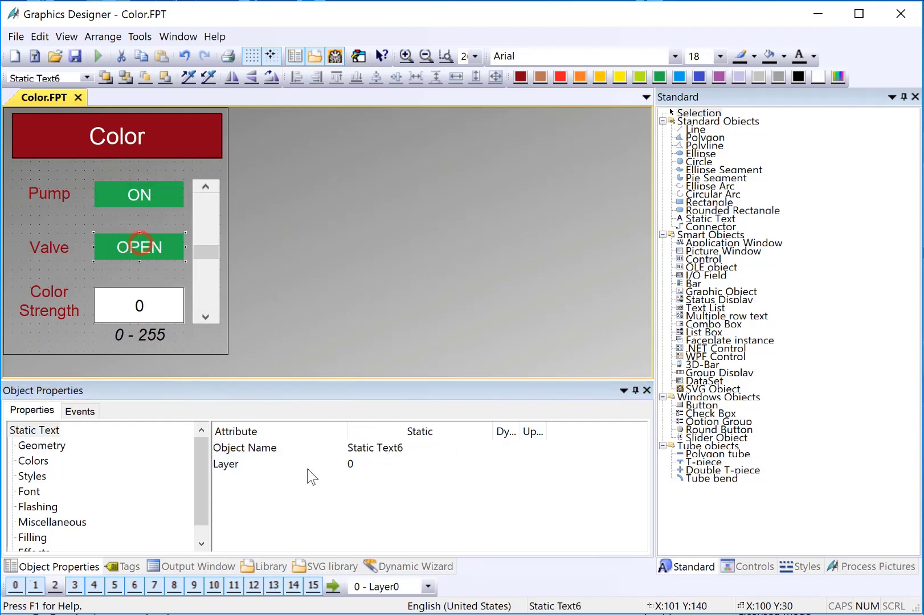
double_click(373, 449)
type("txt")
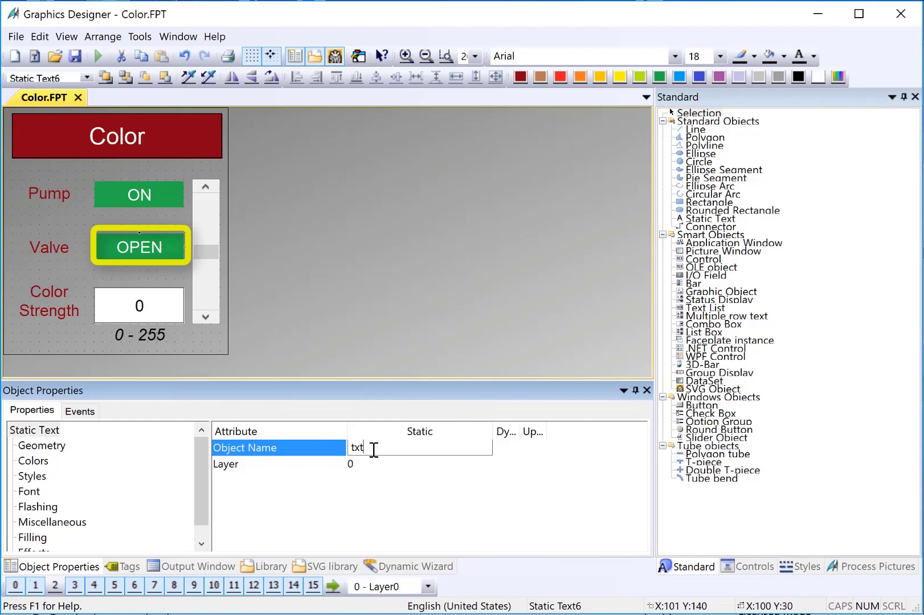
type("Valve")
type("StateI")
type("ndicator")
key("Return")
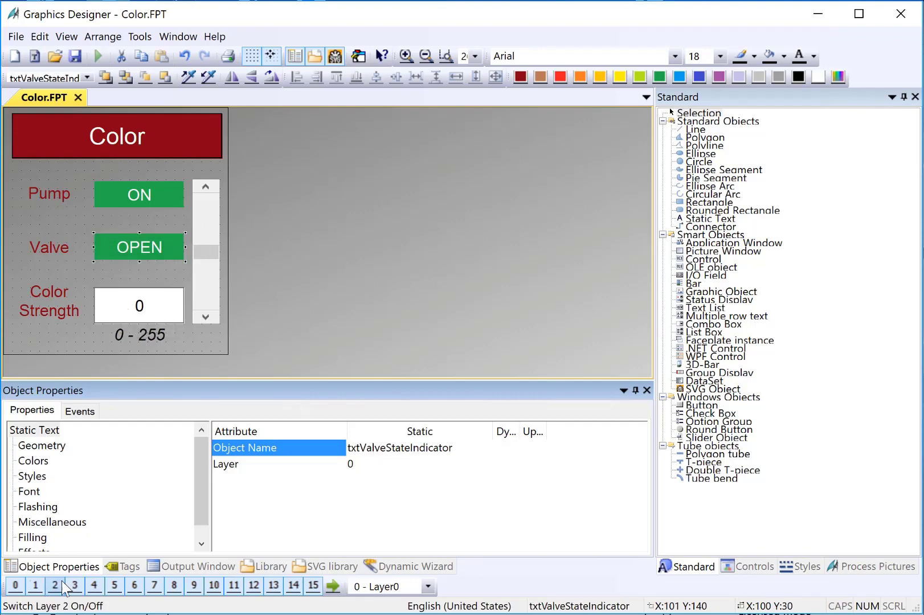
Step: Show layer 2 again and set the Color Strength slider's Object Name to sldCOlorStrength
left_click(62, 581)
left_click(210, 233)
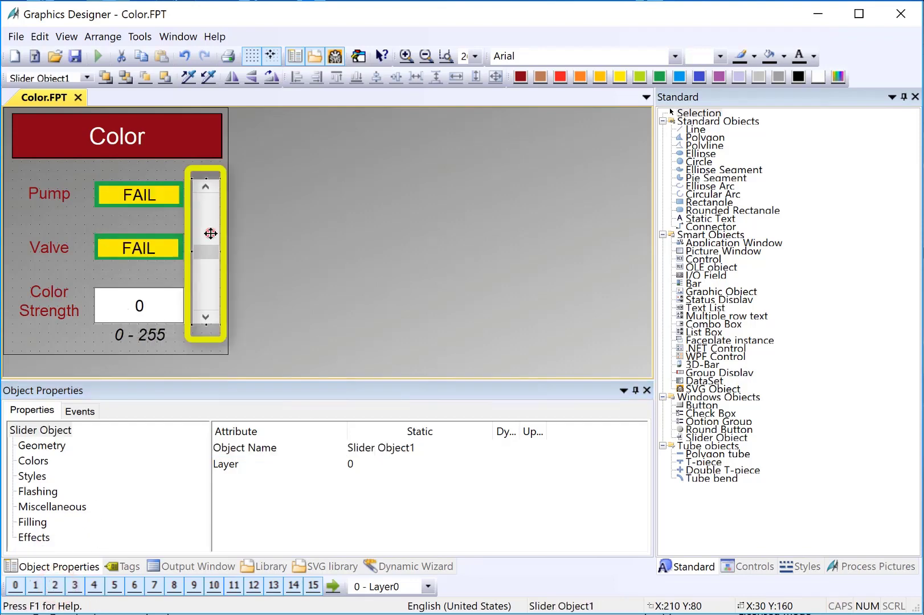
left_click(231, 448)
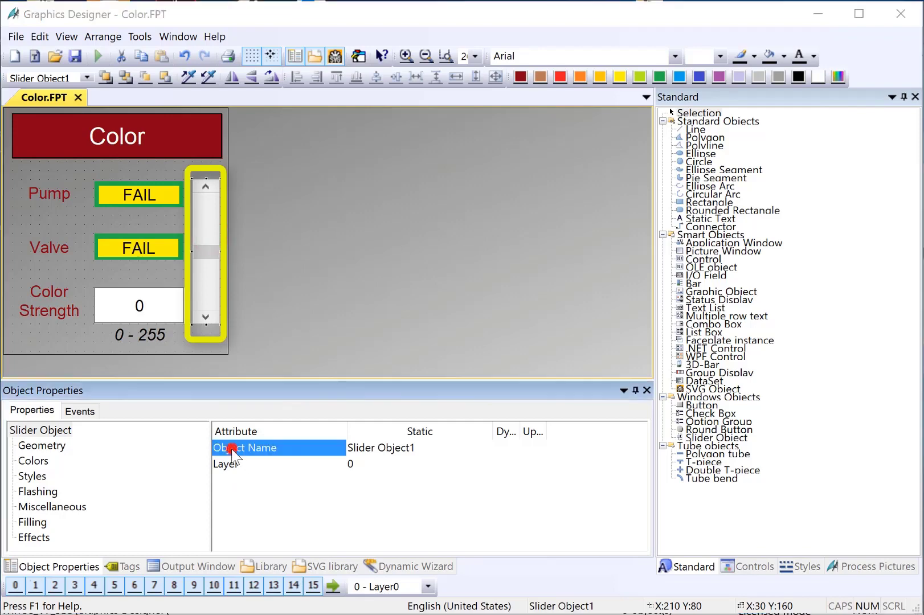
double_click(232, 449)
type("sld")
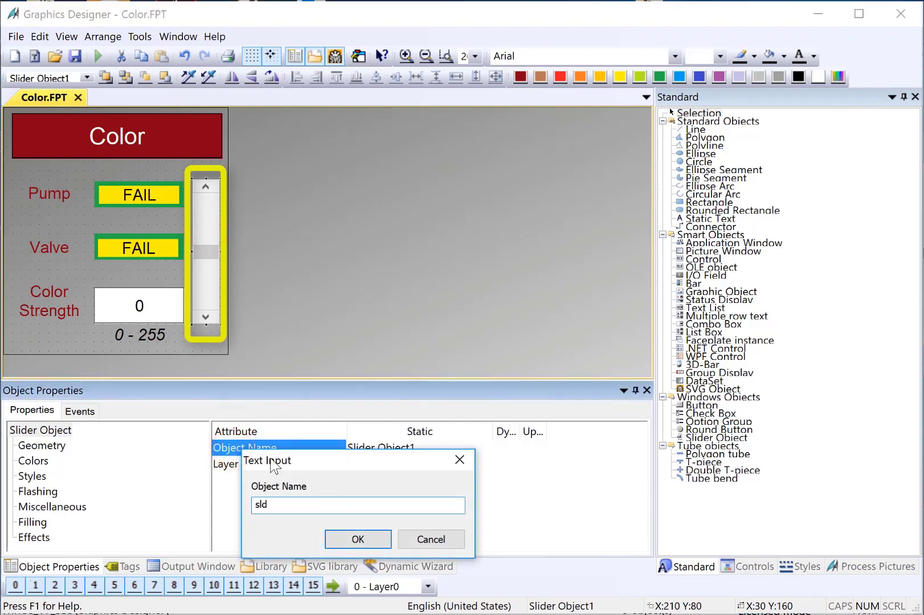
type("COlorS")
type("trength")
left_click(357, 540)
Step: Set the Color Strength I/O field's Object Name to ioColorStrength
left_click(146, 310)
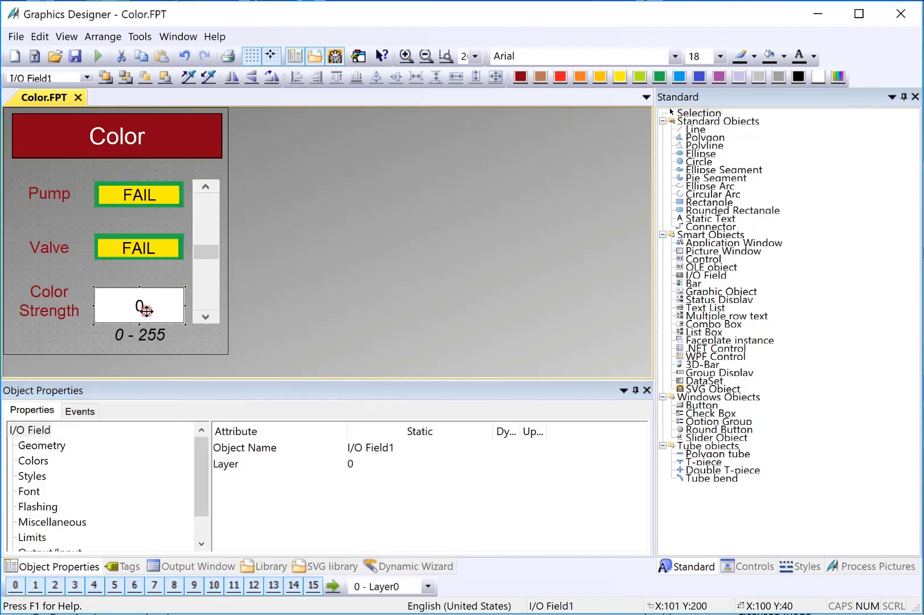
double_click(264, 448)
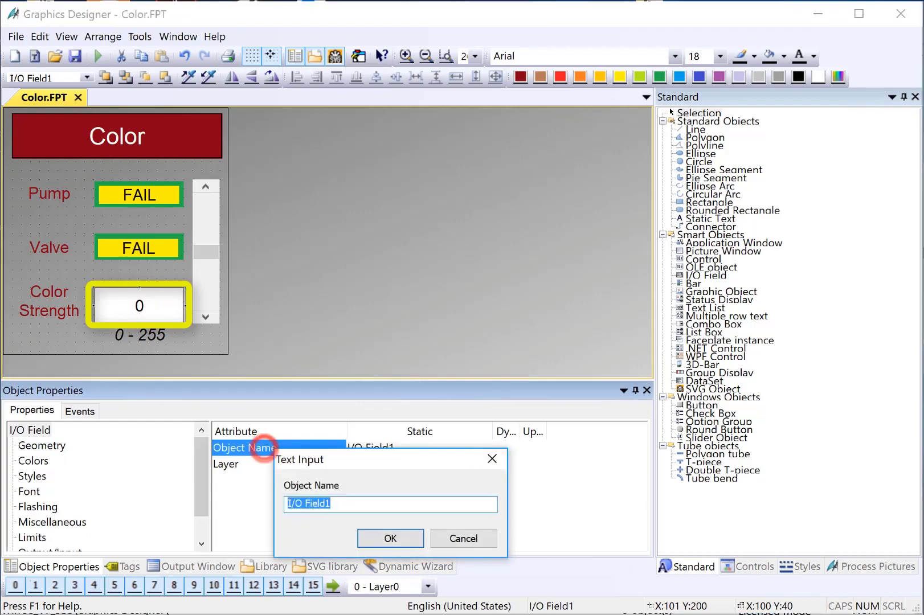
type("io")
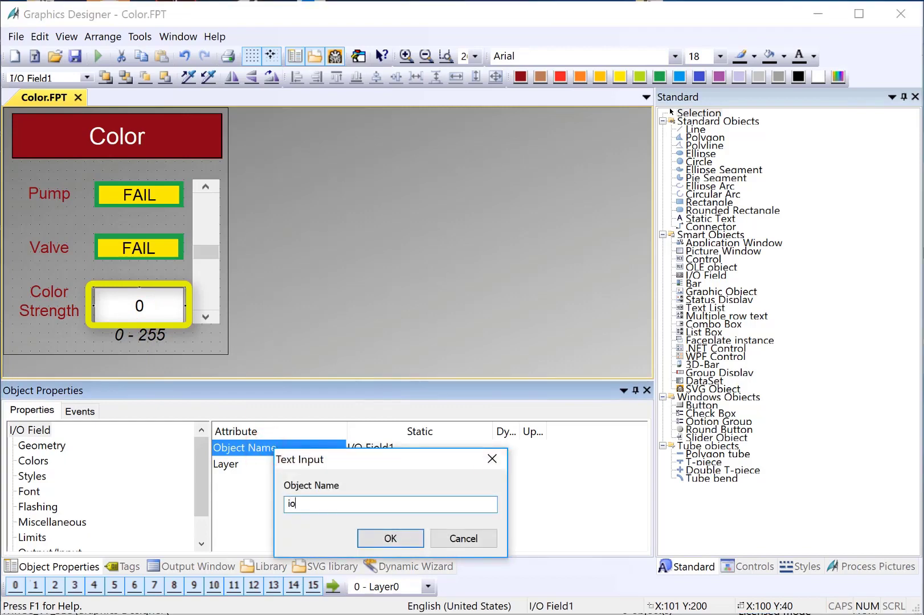
type("ColorStr")
type("ength")
key("Return")
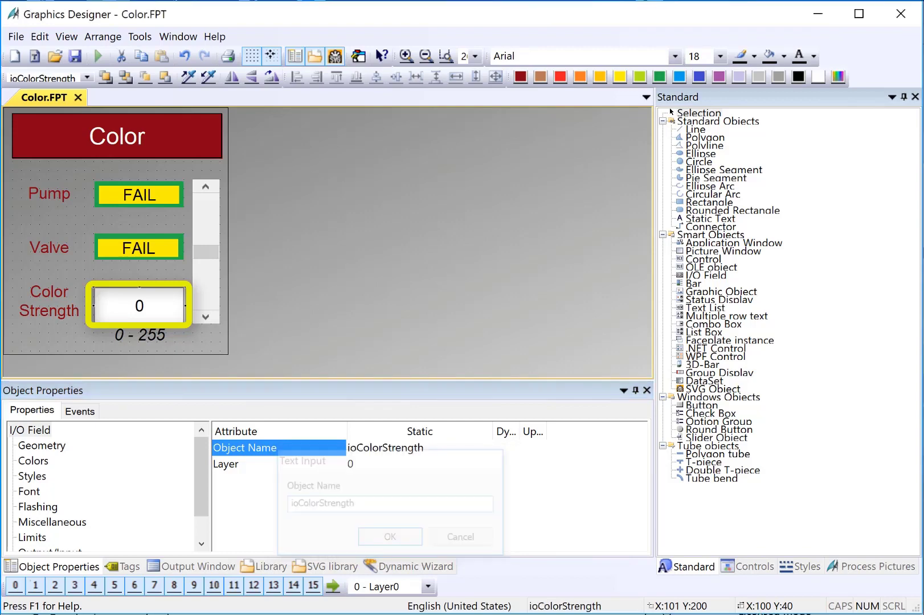
Step: Review the renamed objects in the object dropdown, then save Color.FPT
left_click(86, 78)
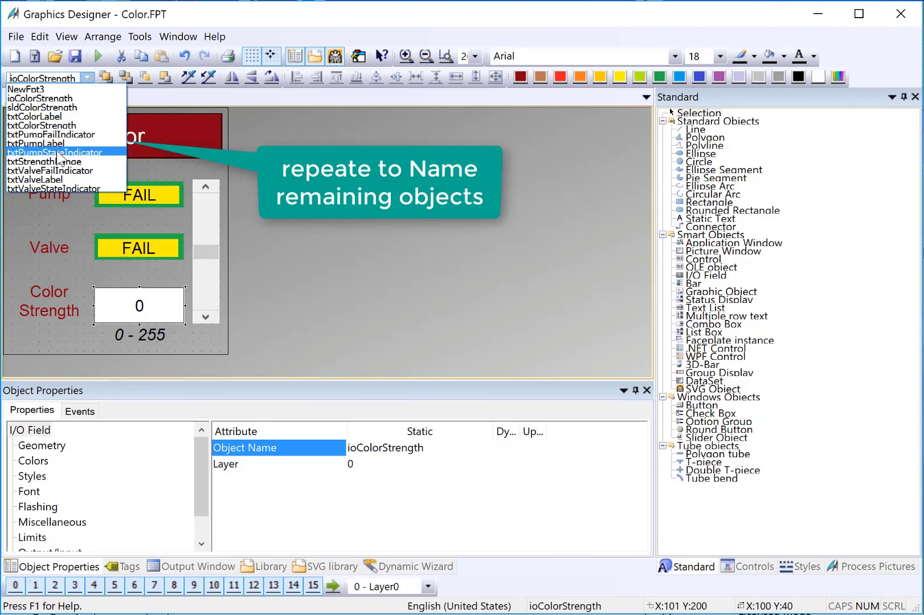
left_click(75, 59)
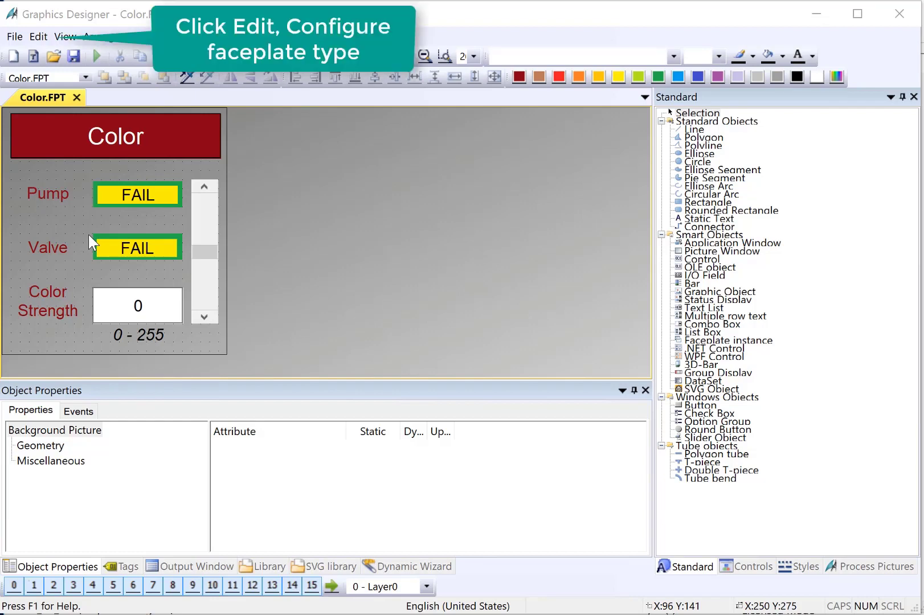
Step: Bring up the Configure Faceplate Type dialog from the Edit menu and move it aside
left_click(40, 36)
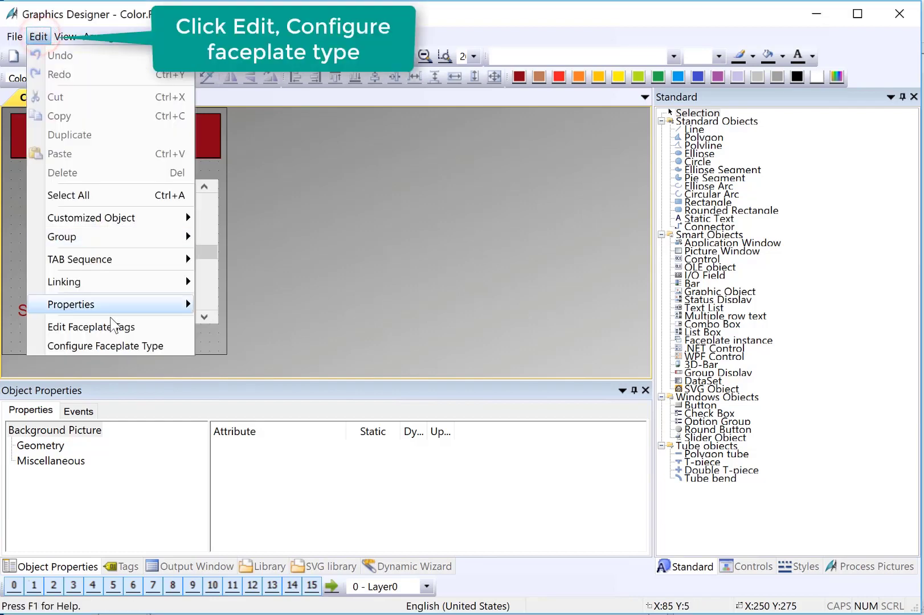
left_click(110, 350)
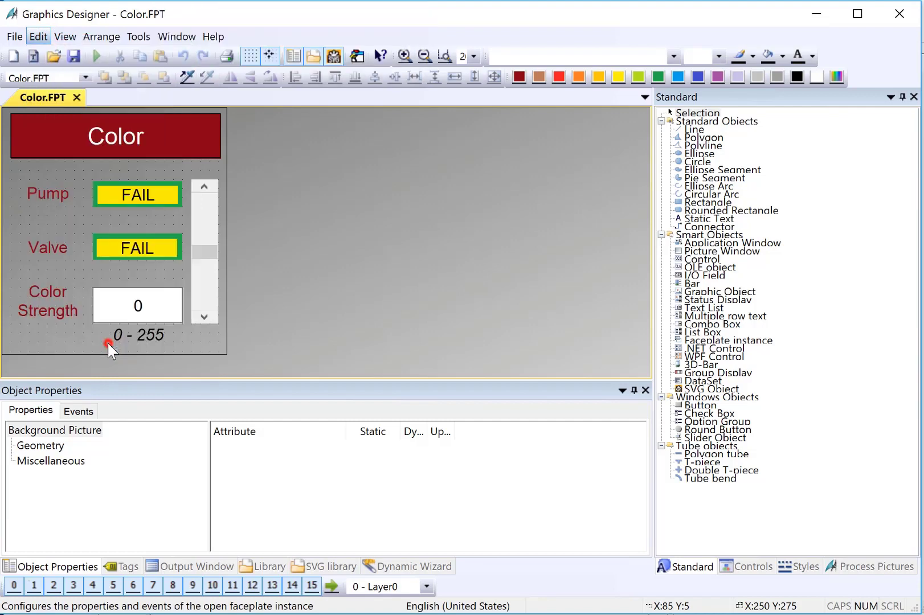
left_click_drag(278, 74, 323, 65)
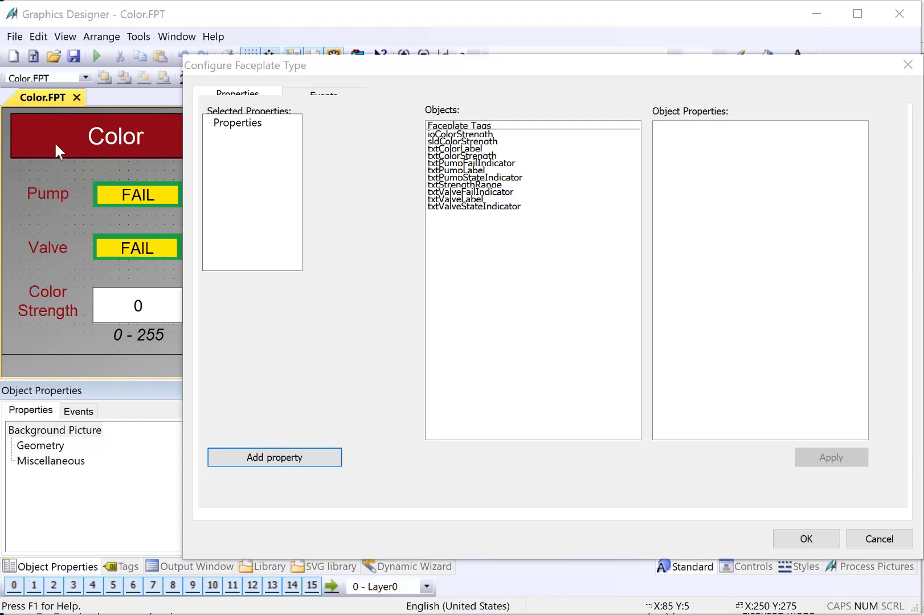
Step: Add txtColorLabel's Text to the faceplate properties, renamed ColorLabelText
left_click(460, 149)
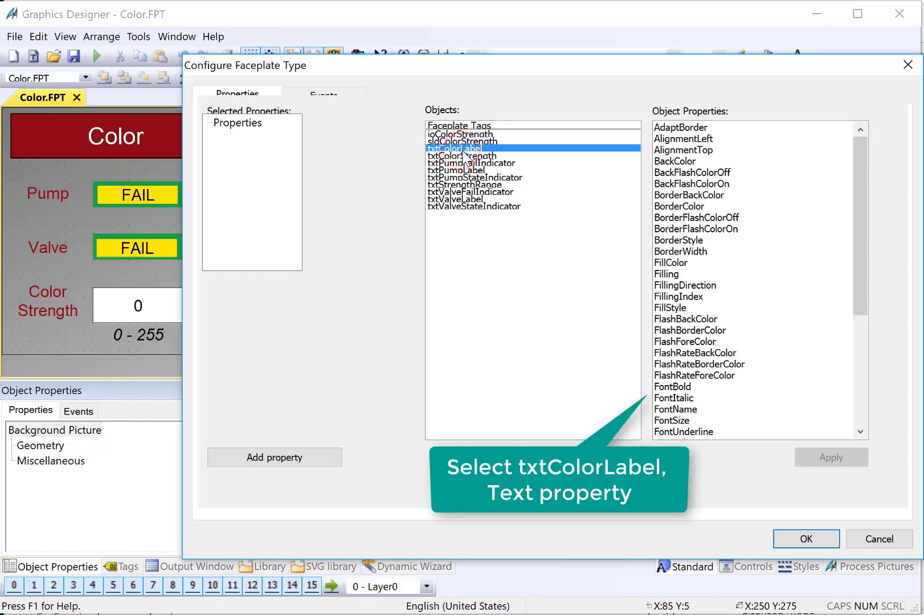
left_click_drag(856, 204, 855, 311)
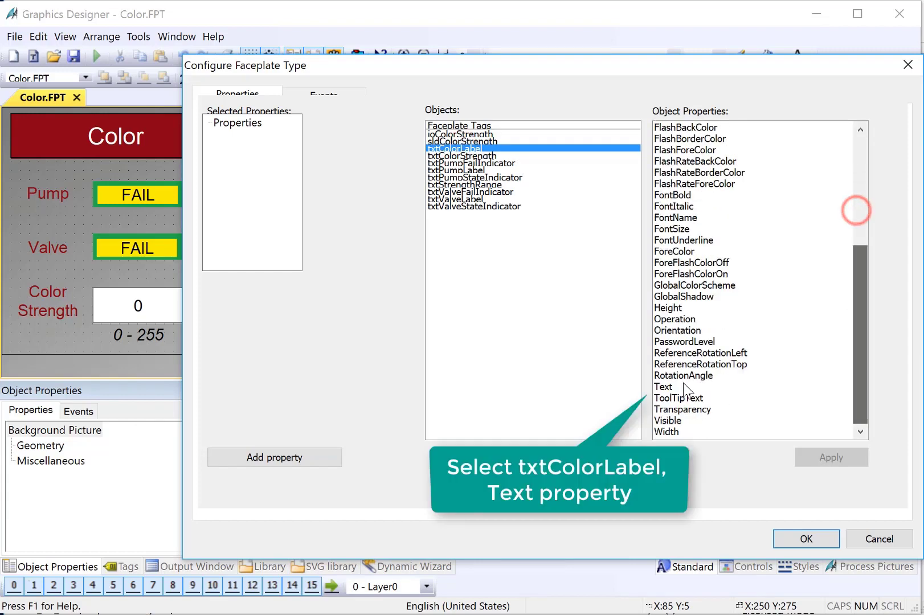
left_click(666, 386)
left_click_drag(666, 386, 219, 131)
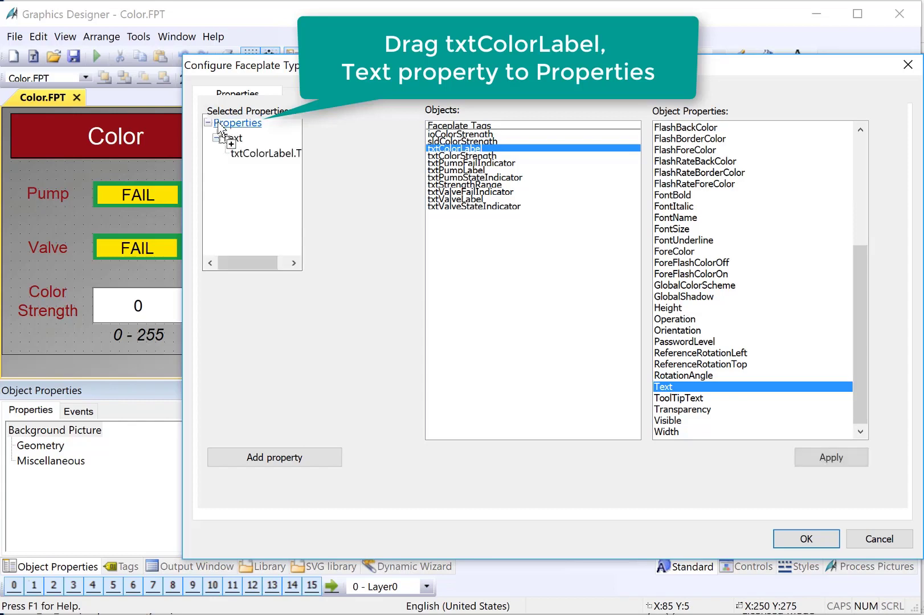
right_click(233, 144)
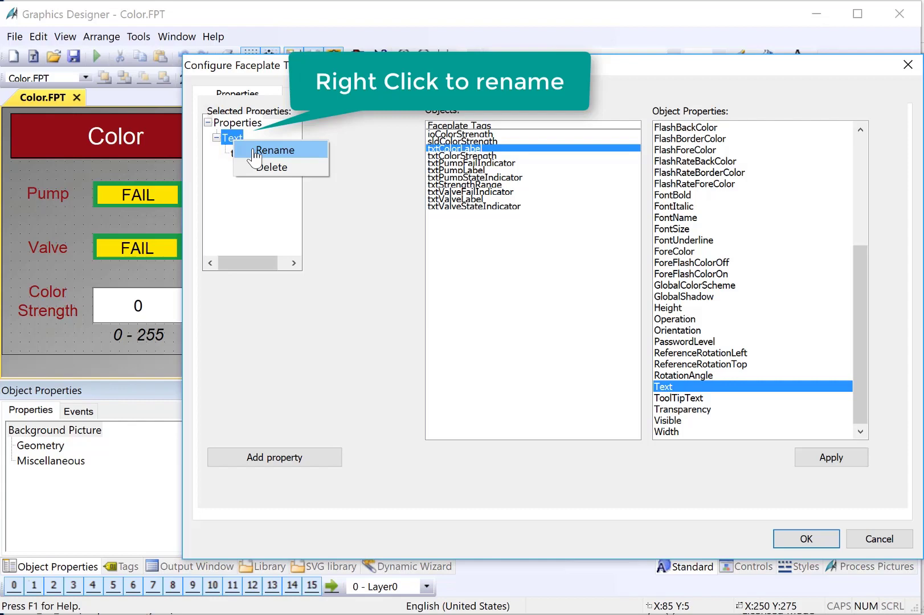
left_click(254, 151)
type("Col")
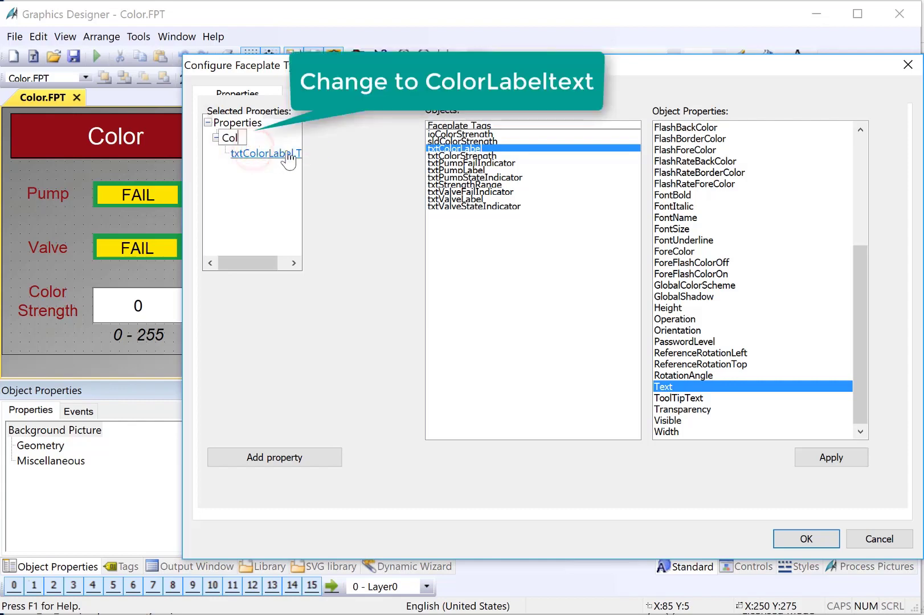
type("orLabel")
type("Texty")
key("Return")
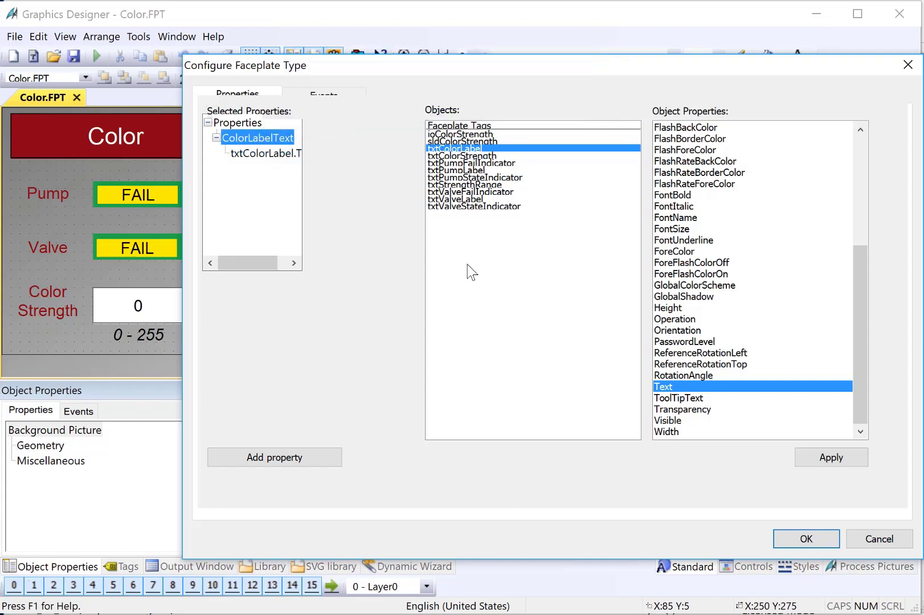
left_click_drag(859, 350, 858, 193)
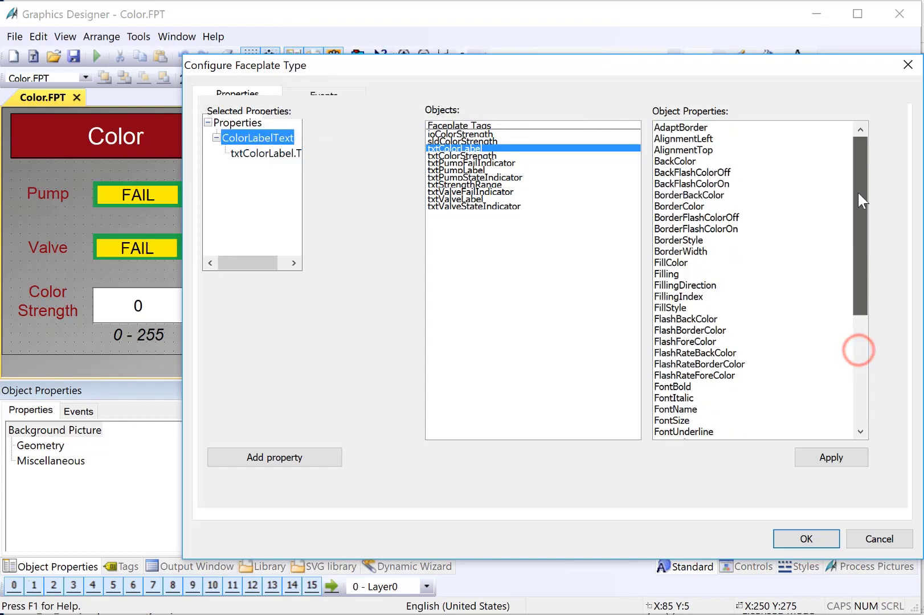
Step: Add txtColorLabel's BackColor as a faceplate property named ColorLabelColor
left_click(682, 162)
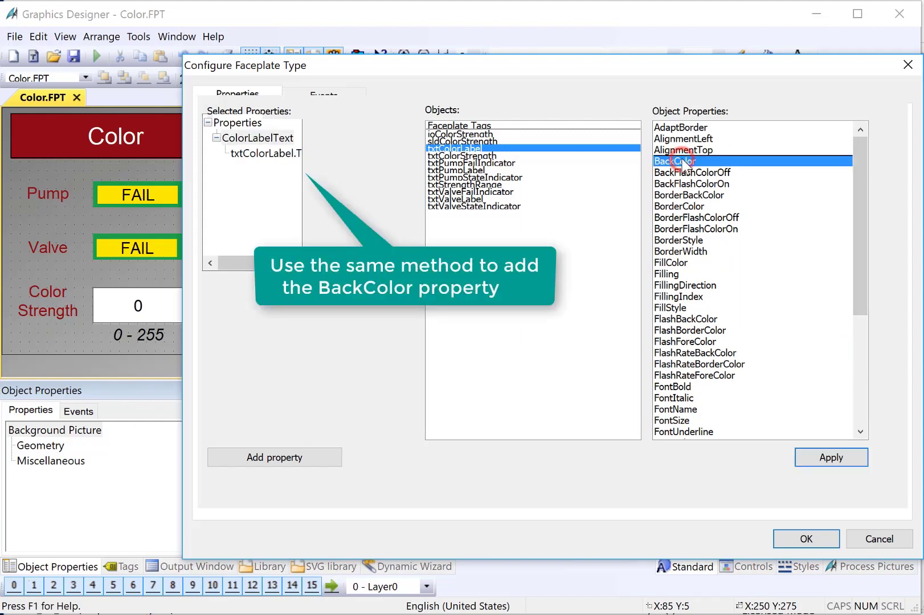
left_click_drag(682, 161, 226, 133)
left_click(250, 171)
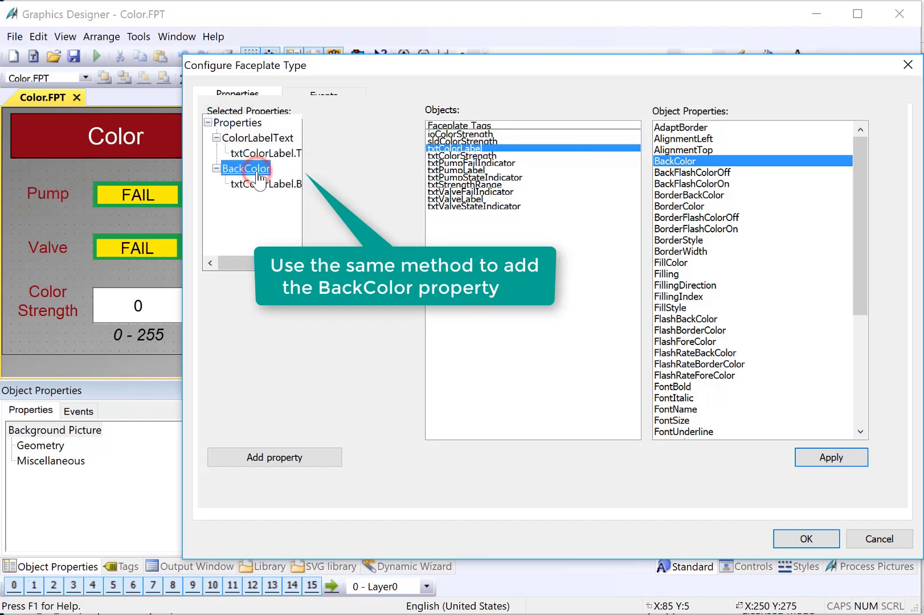
right_click(258, 175)
left_click(288, 182)
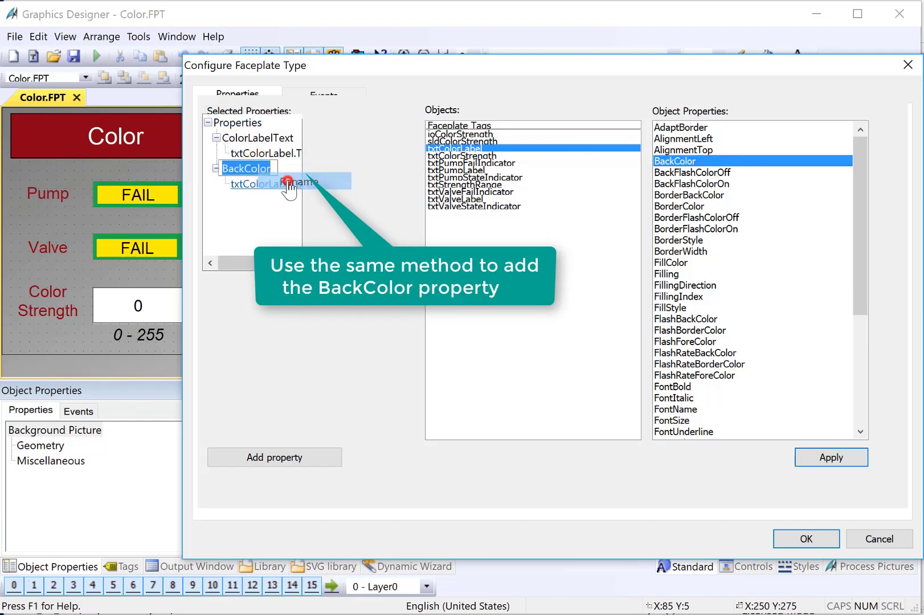
type("Color")
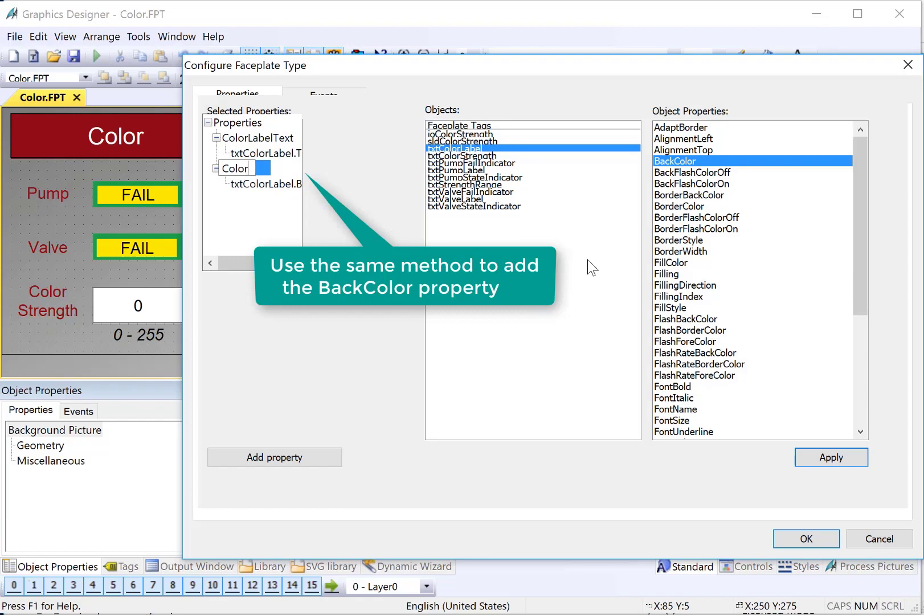
type("LabelColor")
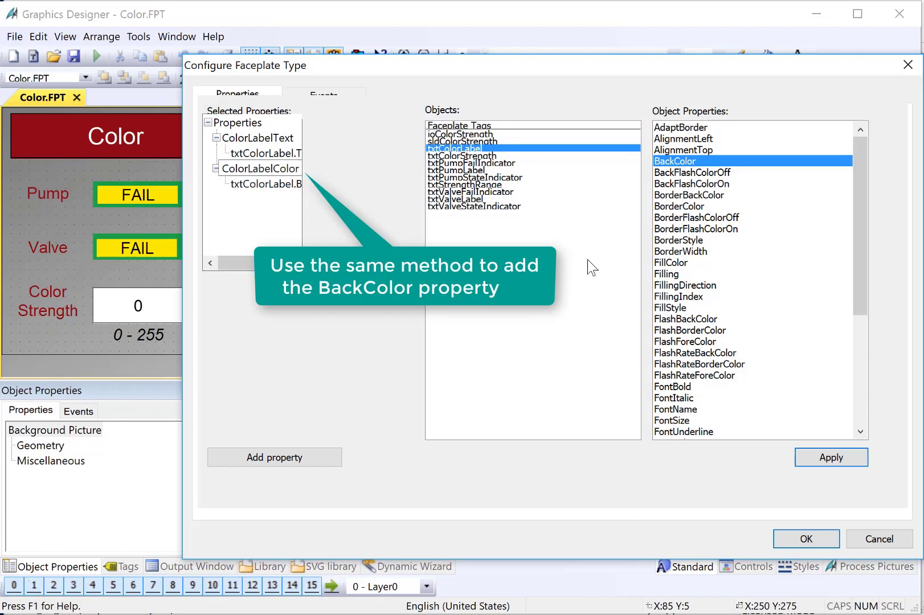
key("Return")
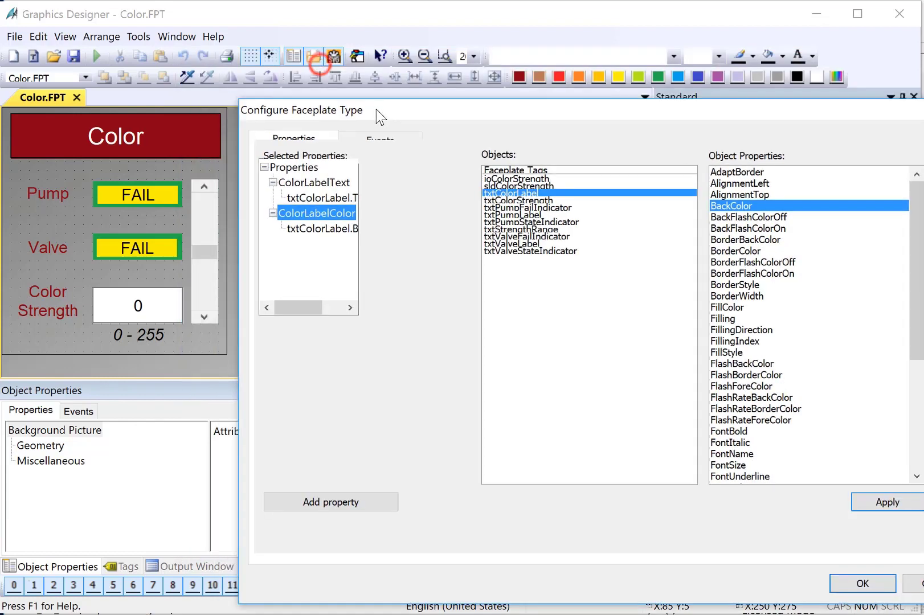
left_click_drag(322, 70, 370, 101)
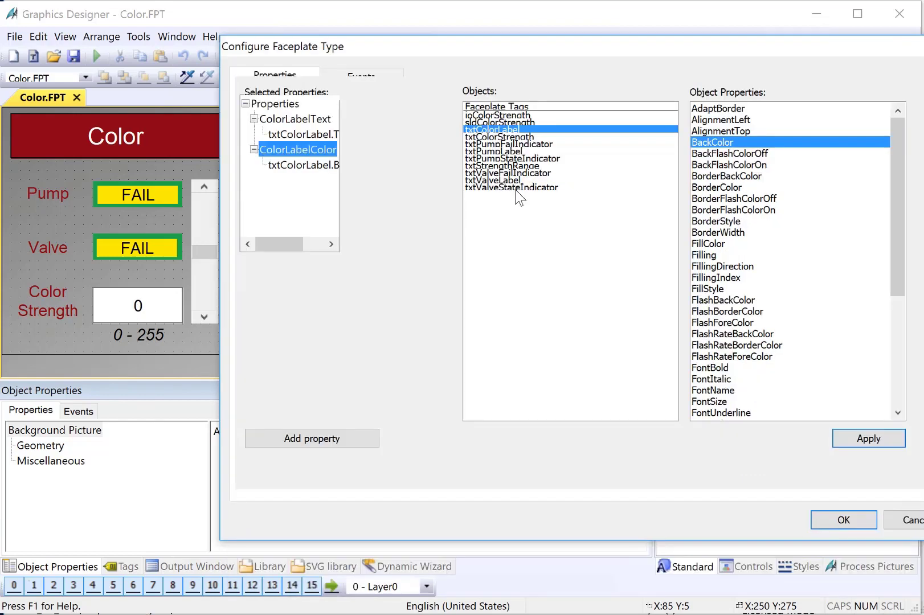
Step: Combine sldColorStrength's Process and ioColorStrength's OutputValue into one property named ColorStrength
left_click(499, 123)
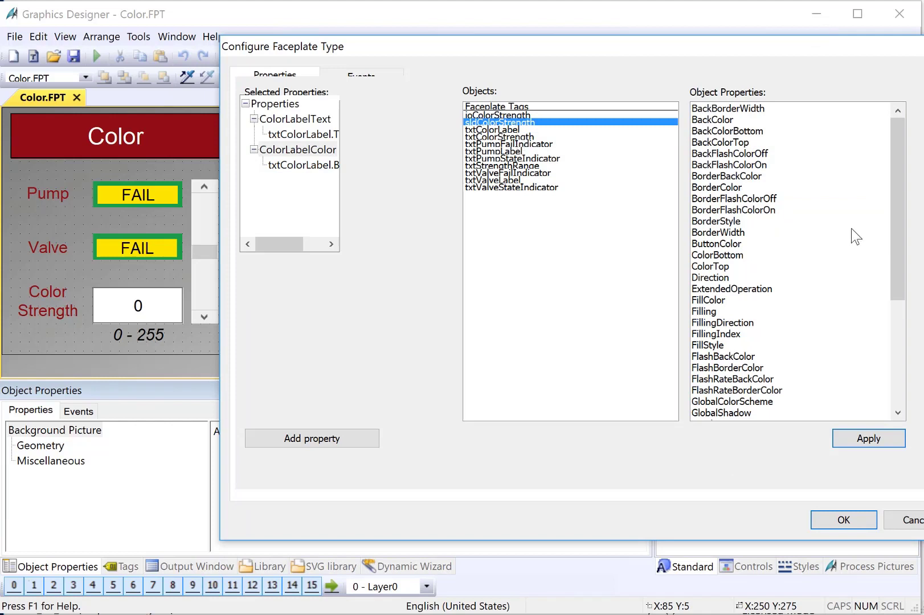
scroll(709, 327, "down", 5)
left_click(709, 323)
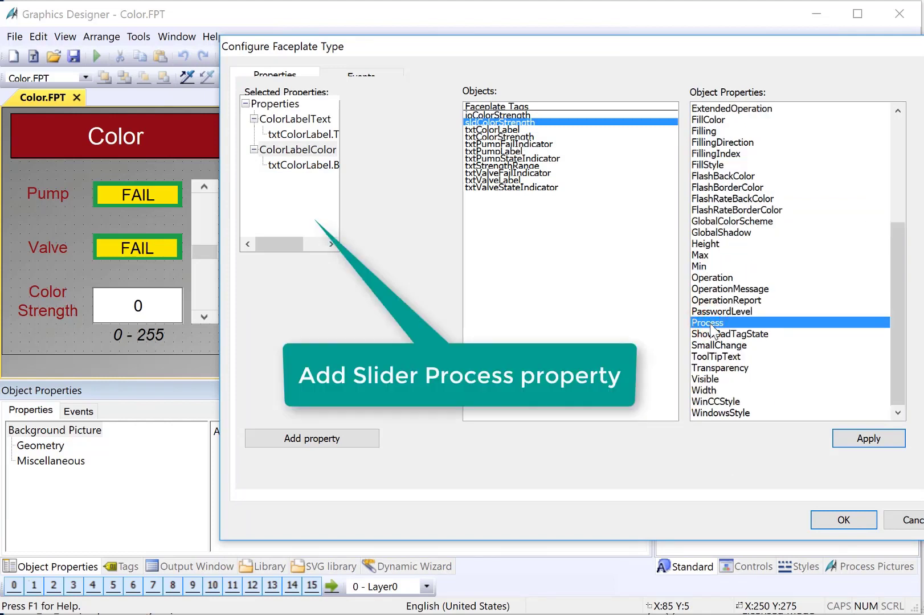
left_click_drag(711, 329, 278, 108)
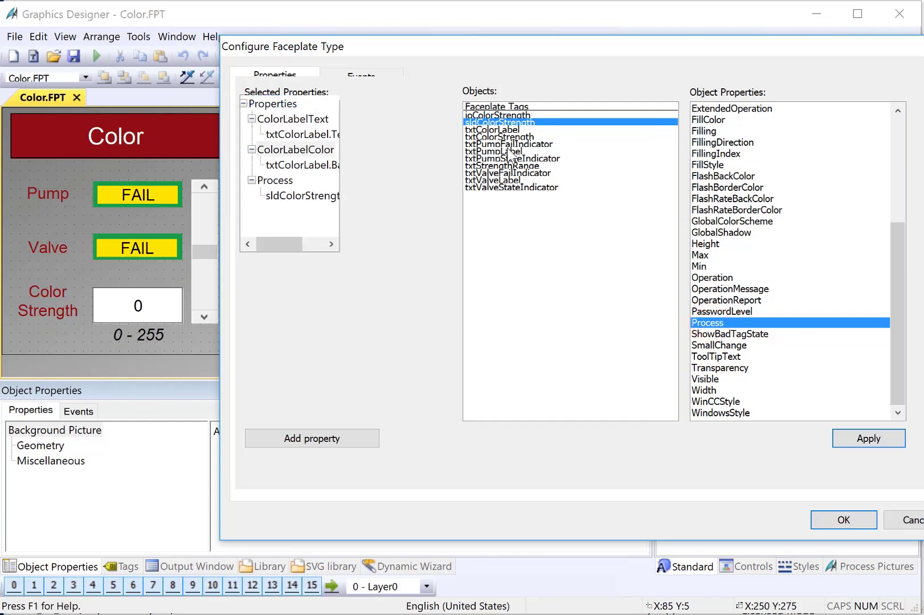
left_click(491, 115)
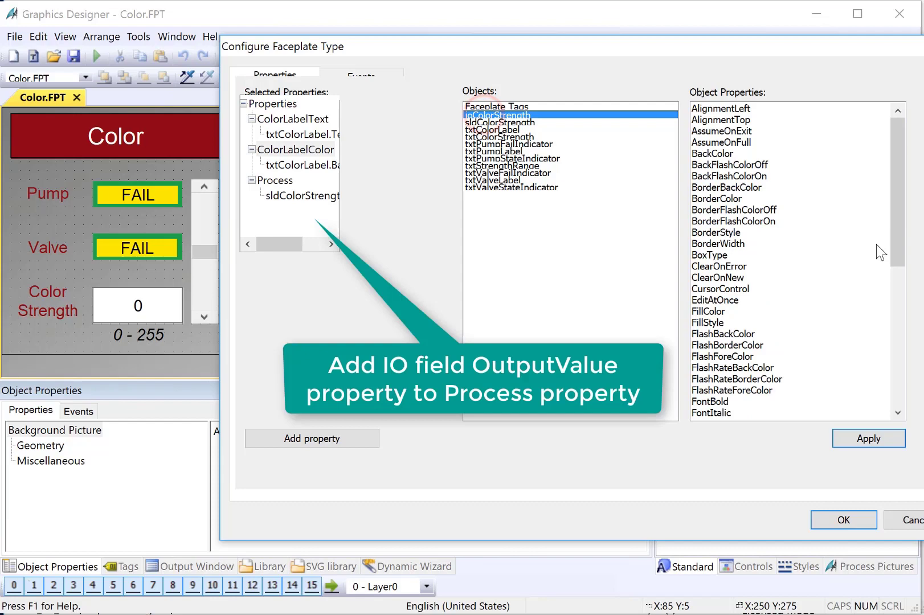
scroll(754, 332, "down", 9)
left_click(740, 334)
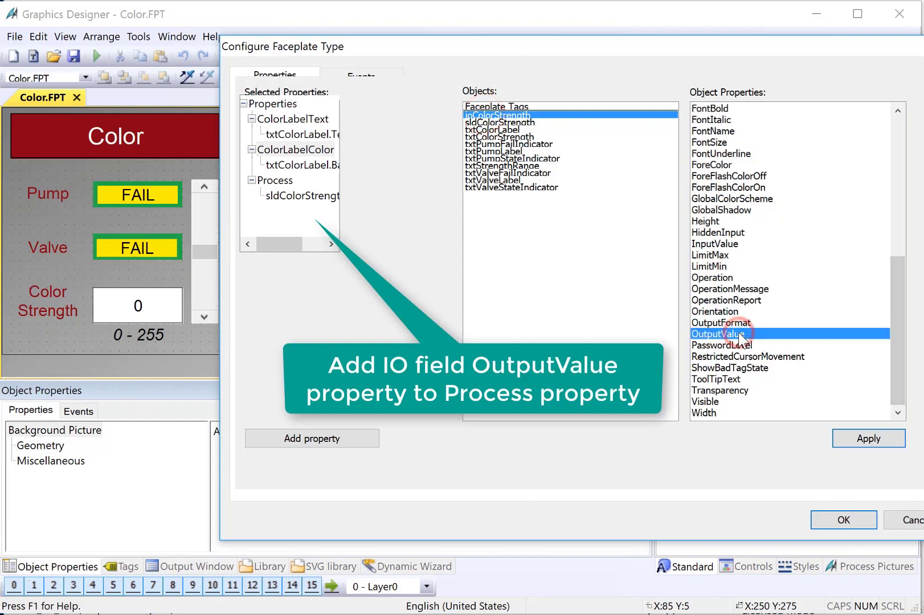
left_click_drag(741, 340, 279, 186)
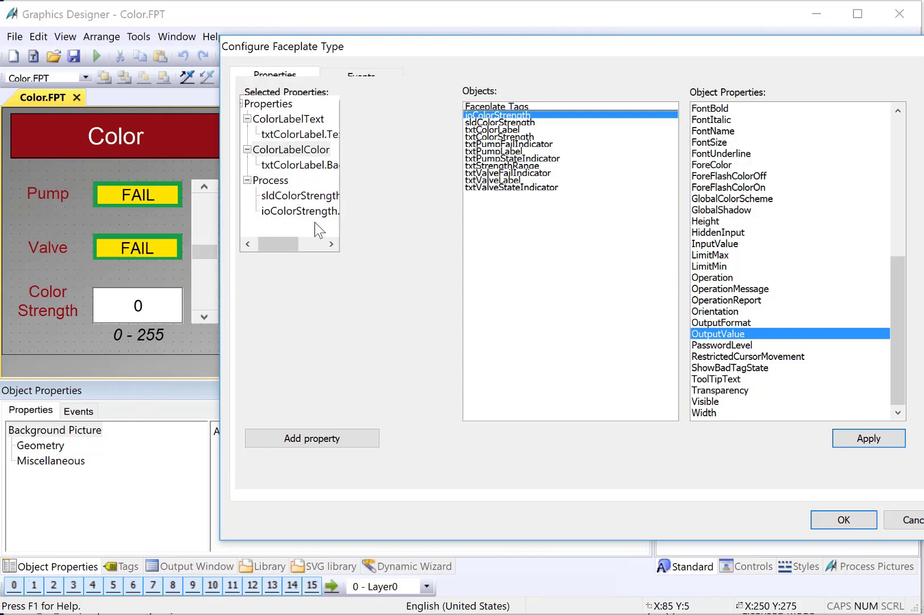
right_click(269, 181)
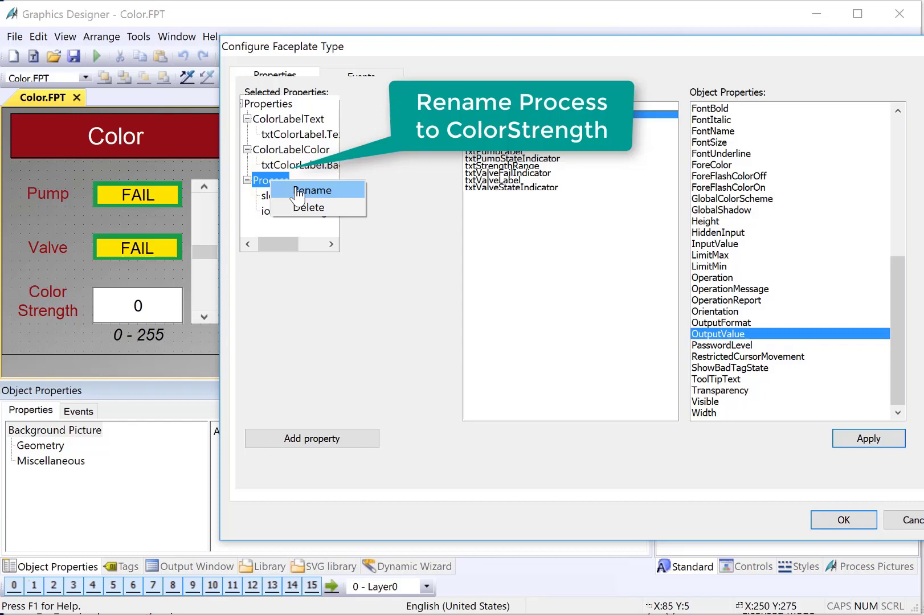
left_click(298, 191)
type("ColorSt")
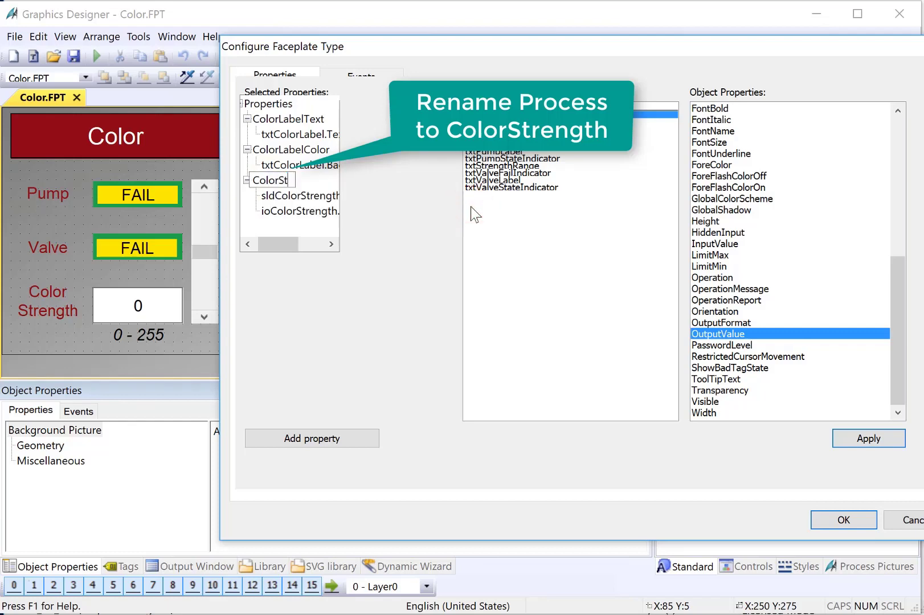
type("rength")
key("Return")
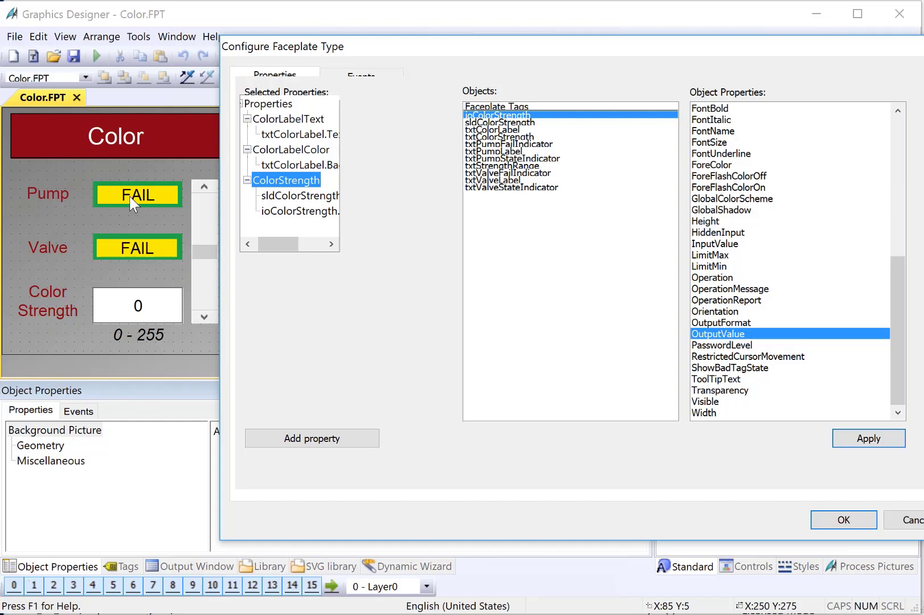
Step: Add txtPumpFailIndicator's Visible as a faceplate property named PumpFail
left_click(525, 144)
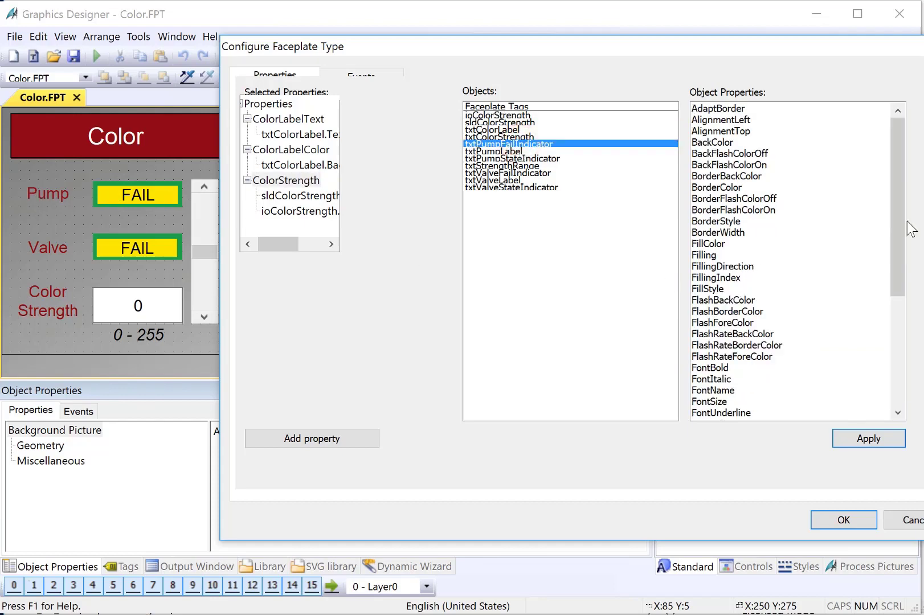
left_click_drag(898, 229, 899, 340)
left_click_drag(705, 402, 265, 104)
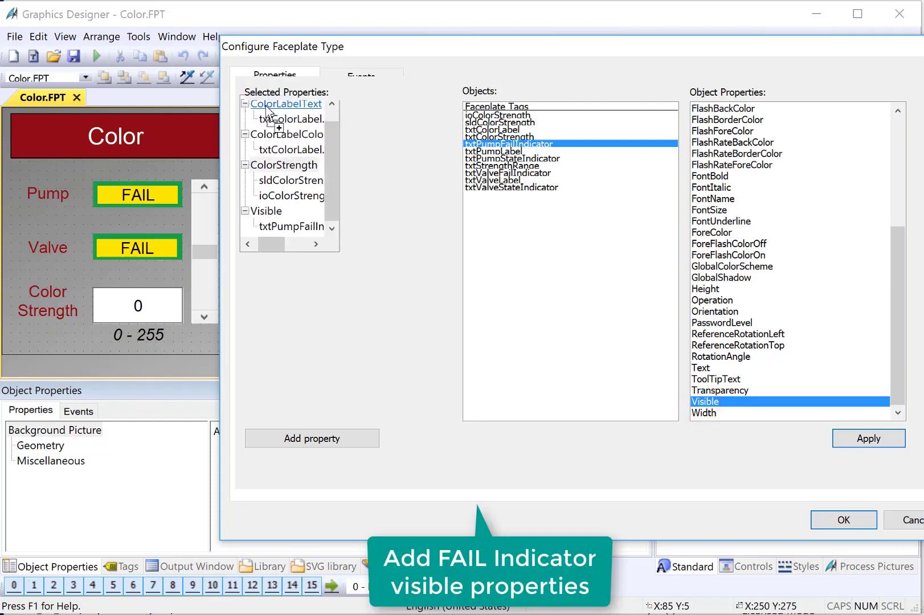
right_click(265, 210)
left_click(295, 224)
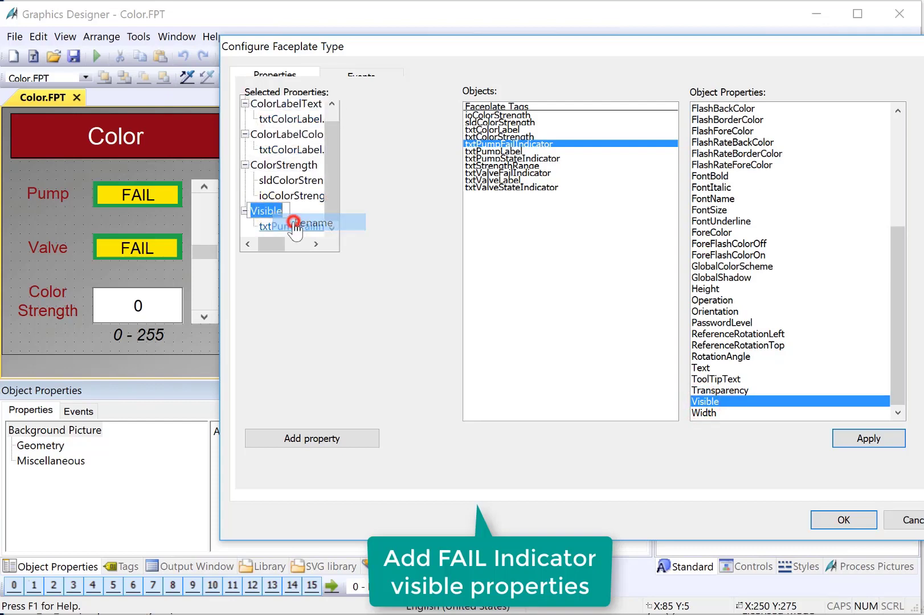
type("Pu")
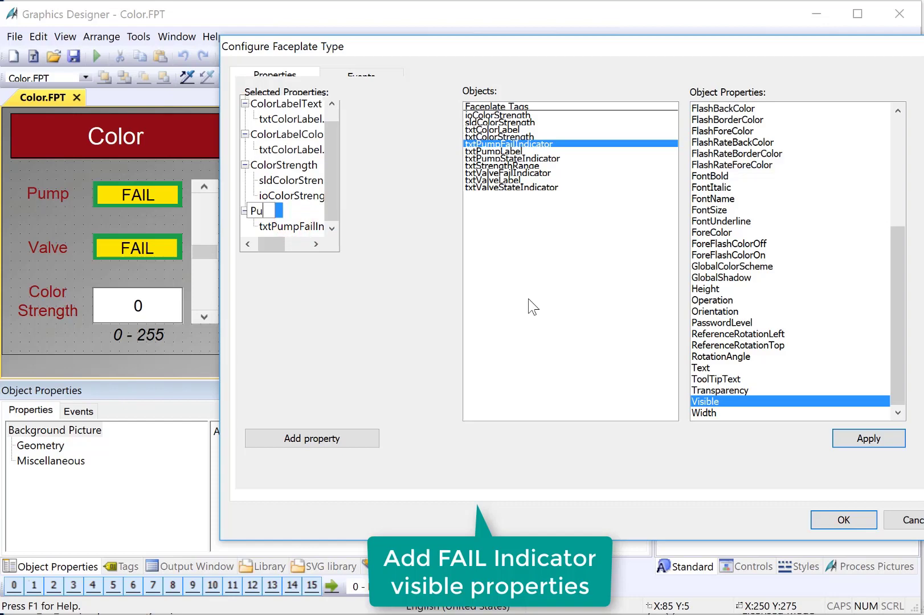
type("mpFail")
key("Return")
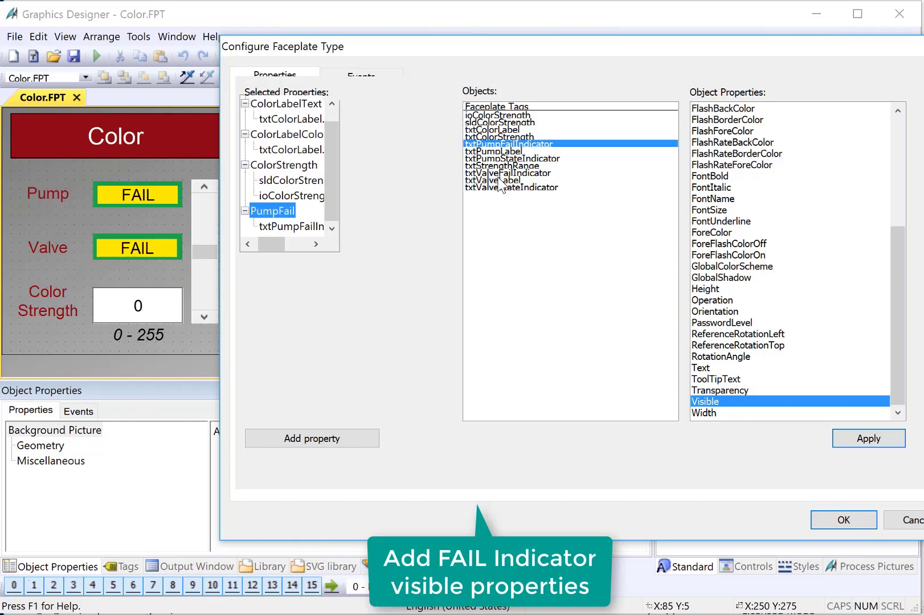
Step: Add txtValveFailIndicator's Visible as a faceplate property named ValveFail
left_click(497, 175)
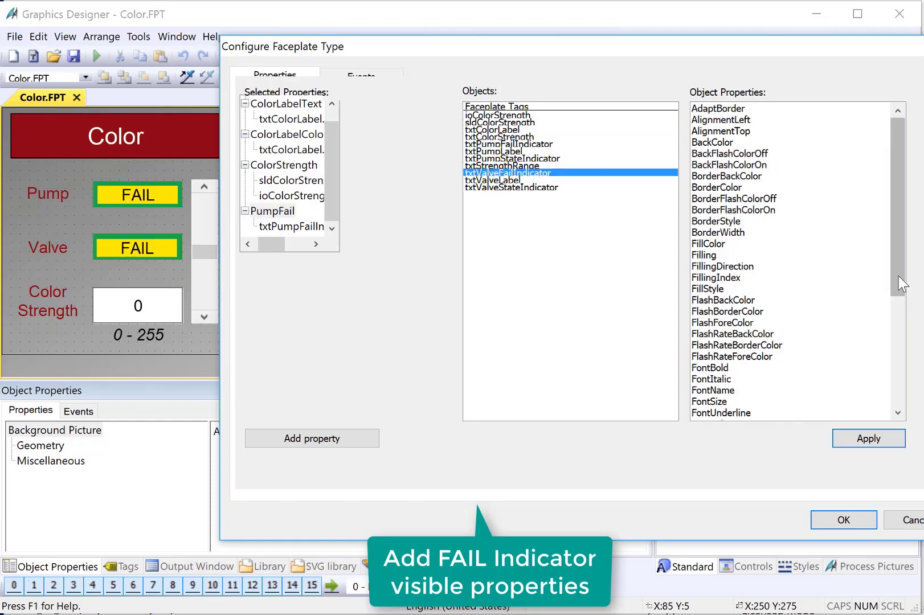
left_click_drag(898, 167, 898, 276)
mouse_move(706, 401)
left_mouse_down()
mouse_move(429, 286)
mouse_move(264, 110)
mouse_move(294, 169)
left_mouse_up()
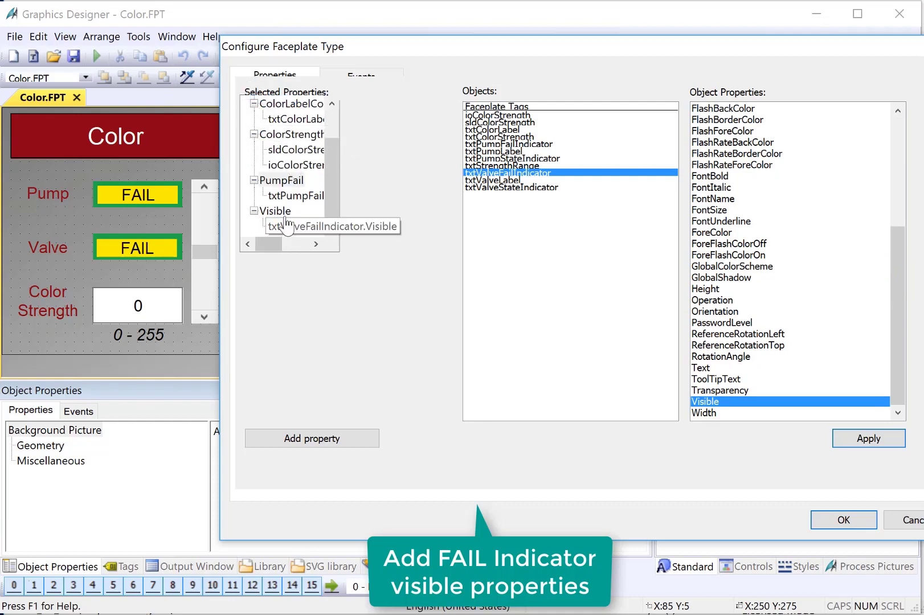
left_click(271, 211)
right_click(272, 212)
left_click(299, 221)
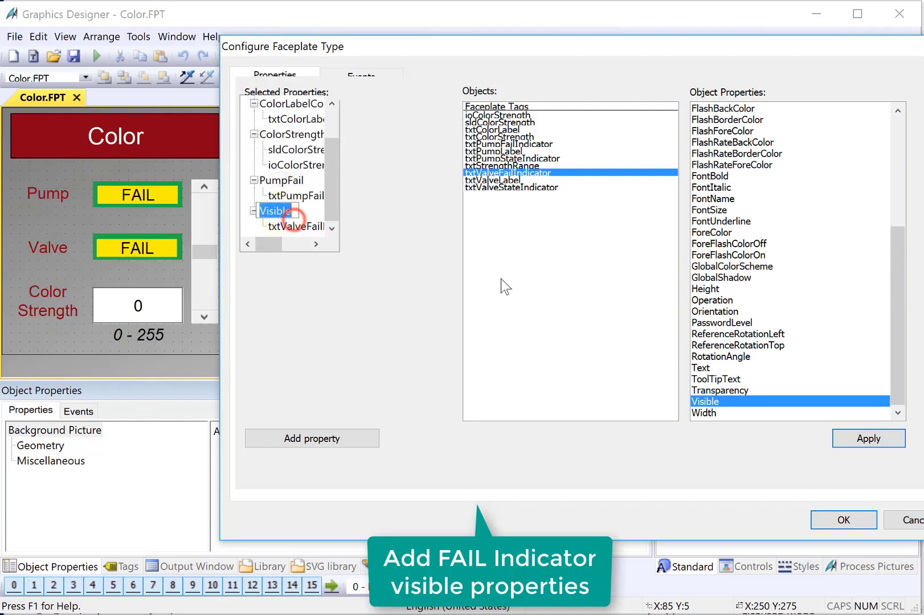
type("ValveFail")
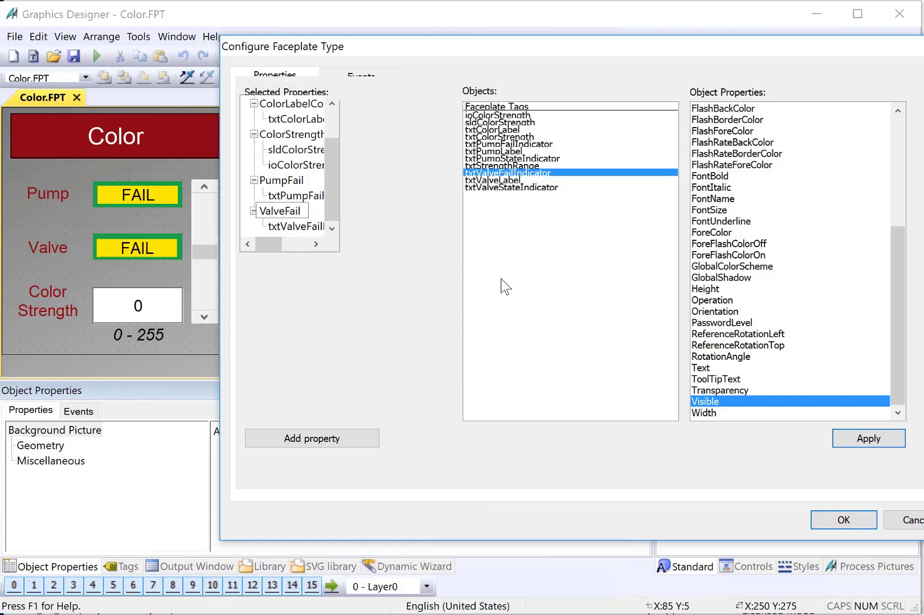
key("Return")
left_click(30, 196)
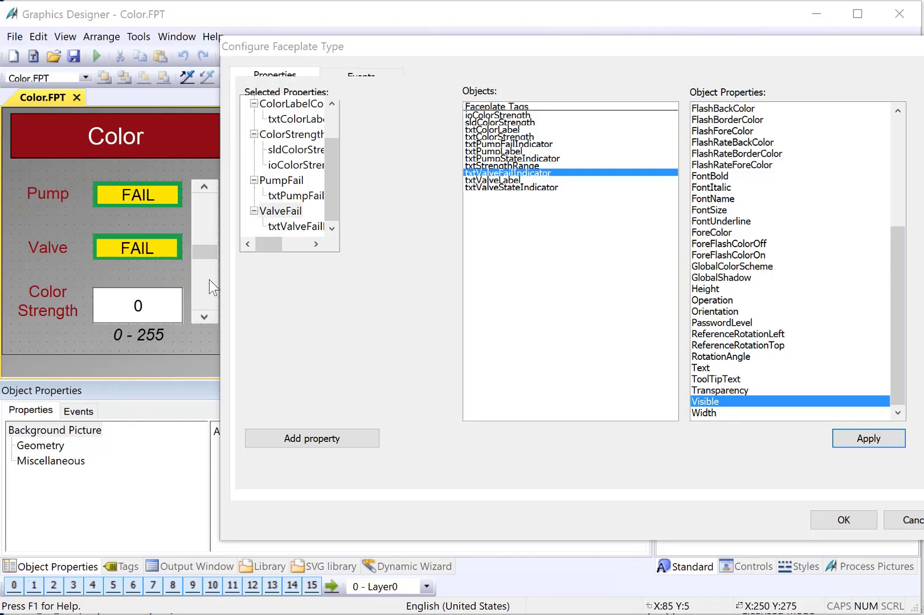
Step: Add txtPumpStateIndicator's Text as a faceplate property named PumpStateText
left_click(512, 158)
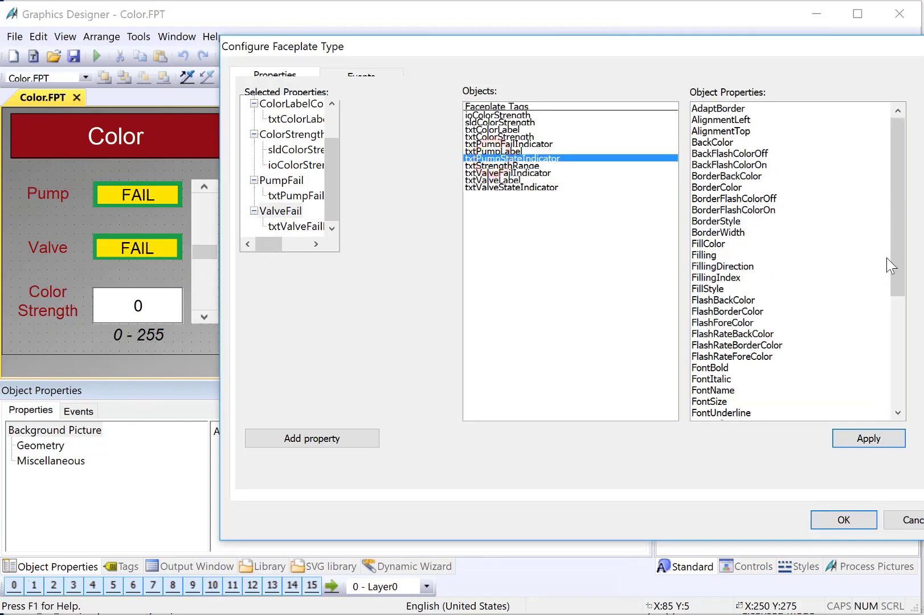
left_click_drag(894, 251, 892, 378)
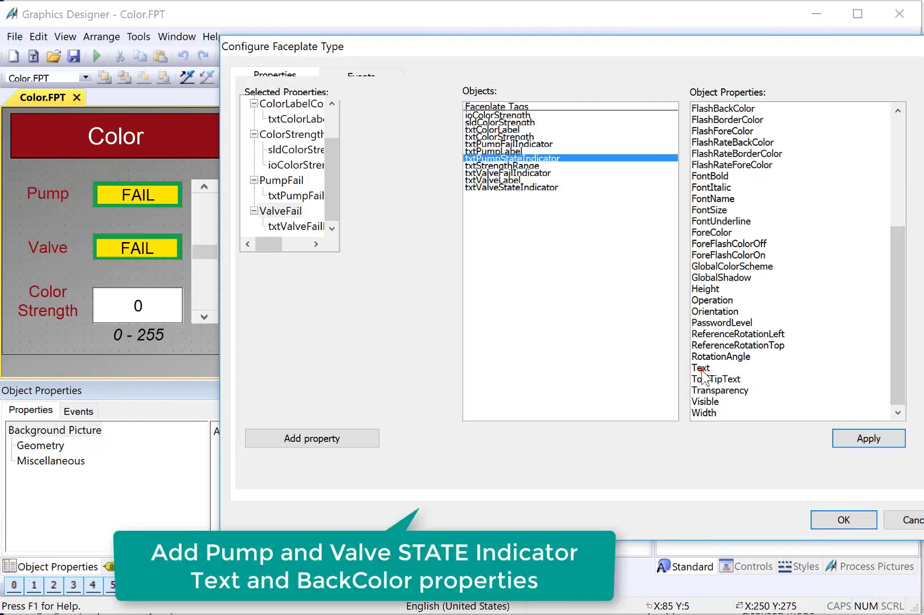
left_click_drag(703, 375, 257, 110)
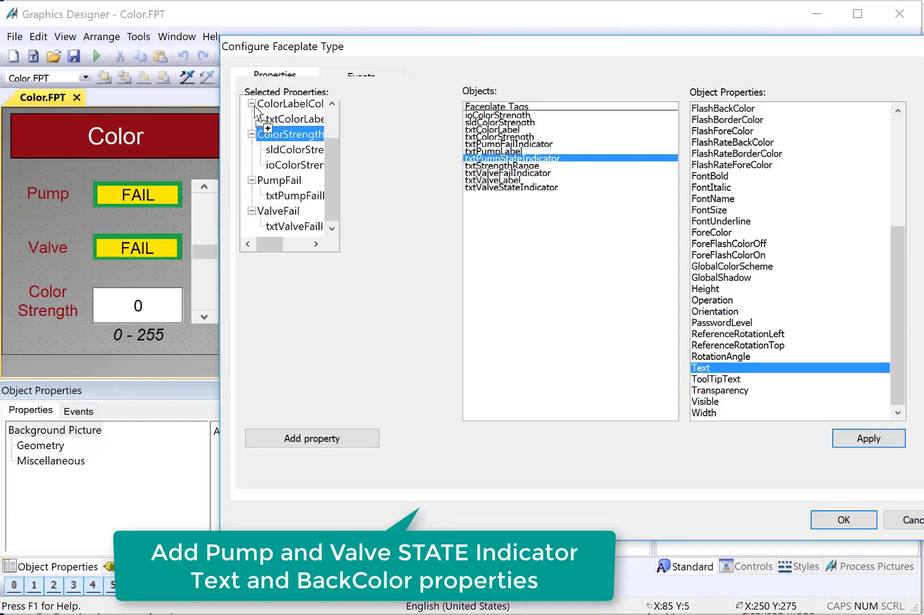
left_click_drag(256, 110, 265, 109)
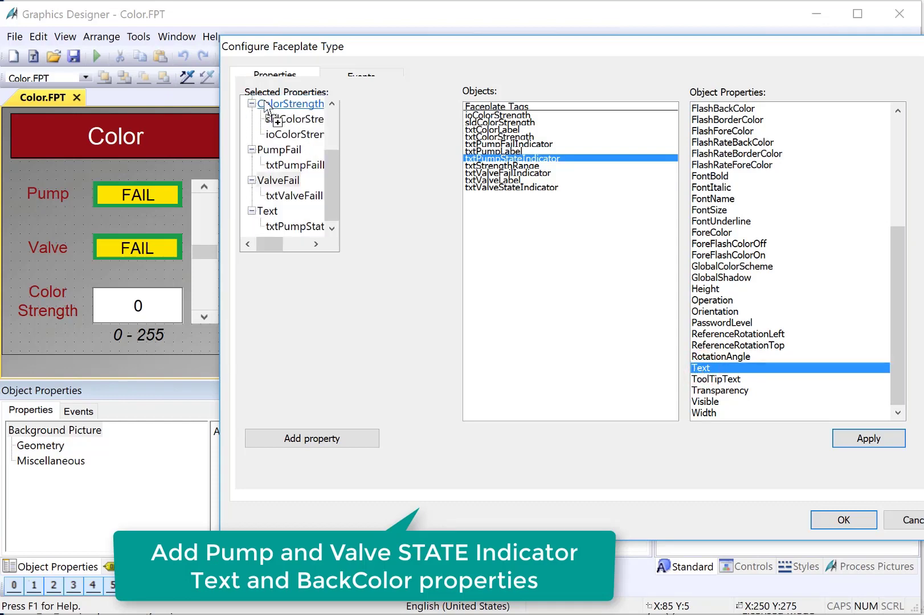
right_click(265, 211)
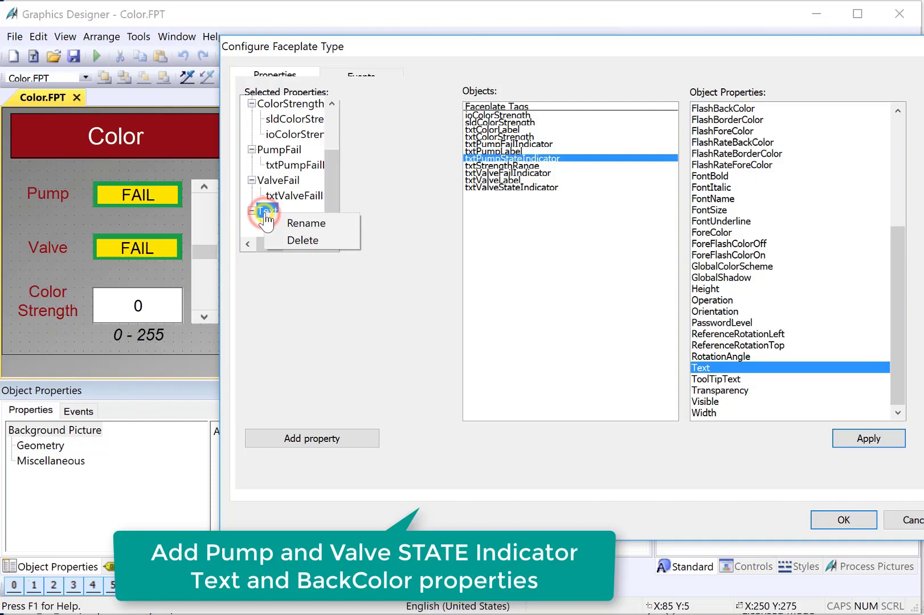
left_click(292, 223)
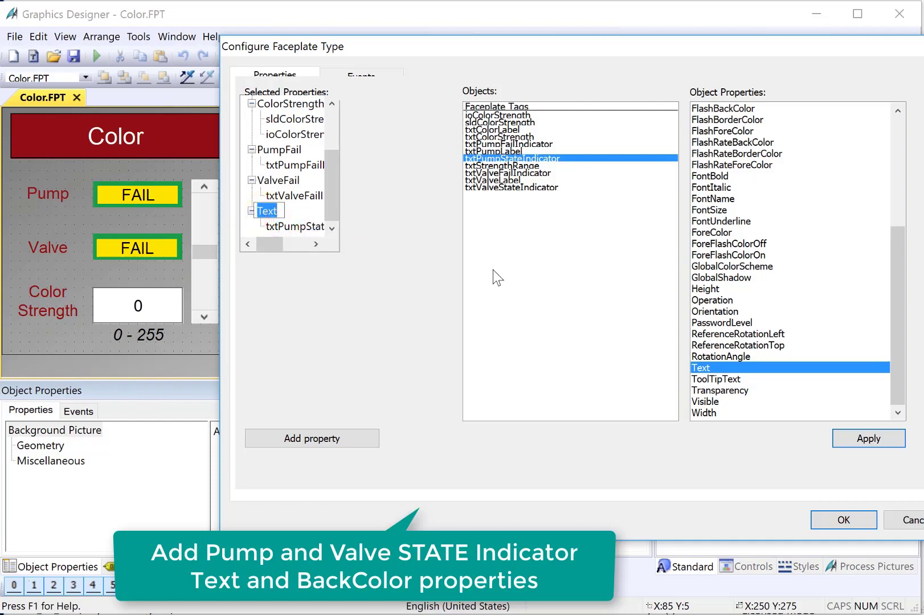
type("PumpSta")
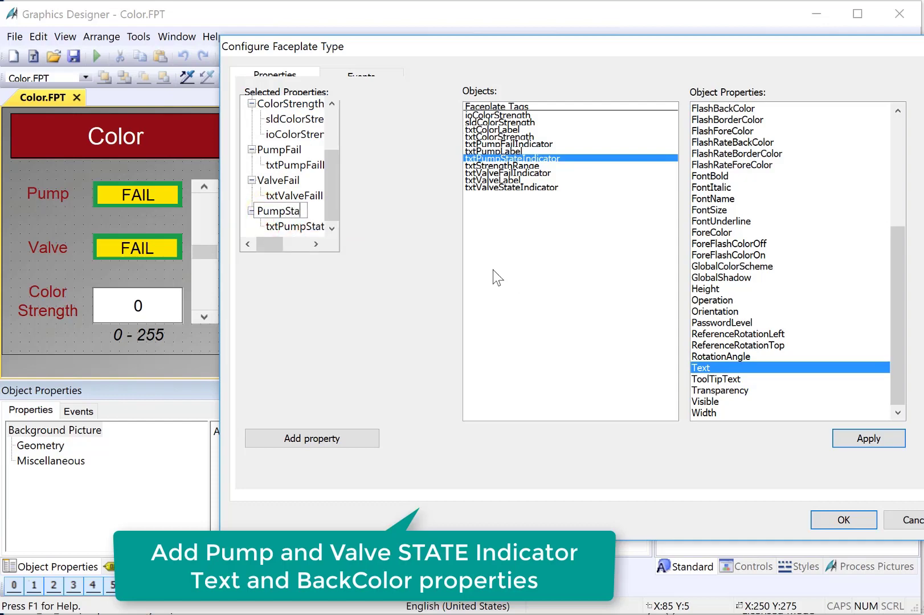
type("Text")
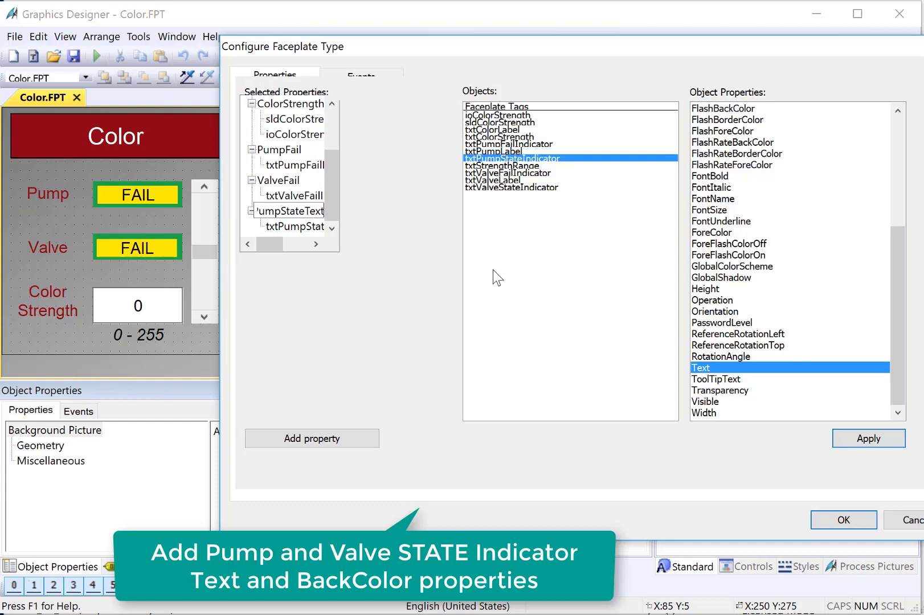
key("Return")
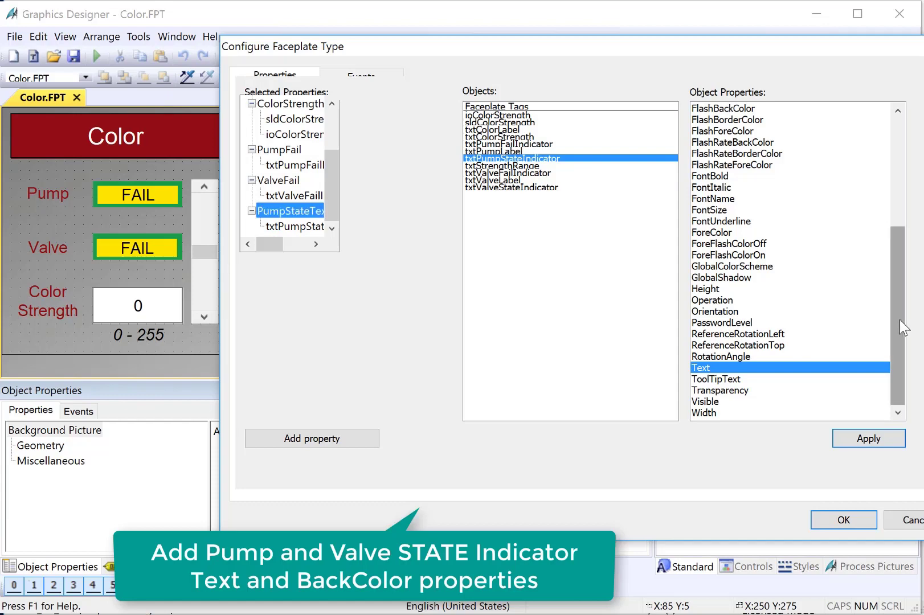
left_click_drag(899, 320, 891, 149)
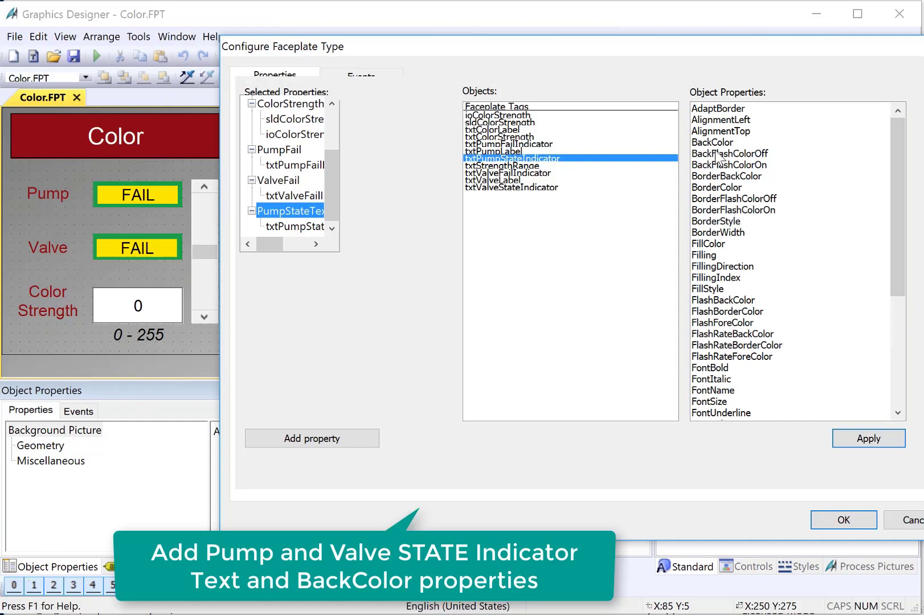
Step: Add the pump state indicator's BackColor as a property named PumpStateBackColor
mouse_move(715, 142)
left_mouse_down()
mouse_move(292, 129)
mouse_move(265, 112)
left_mouse_up()
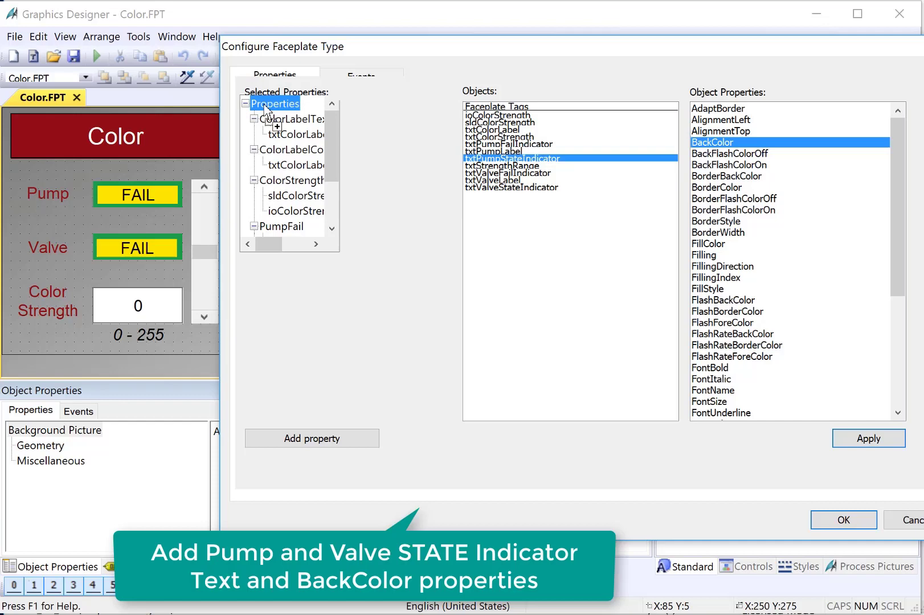
left_click_drag(265, 112, 271, 210)
right_click(288, 209)
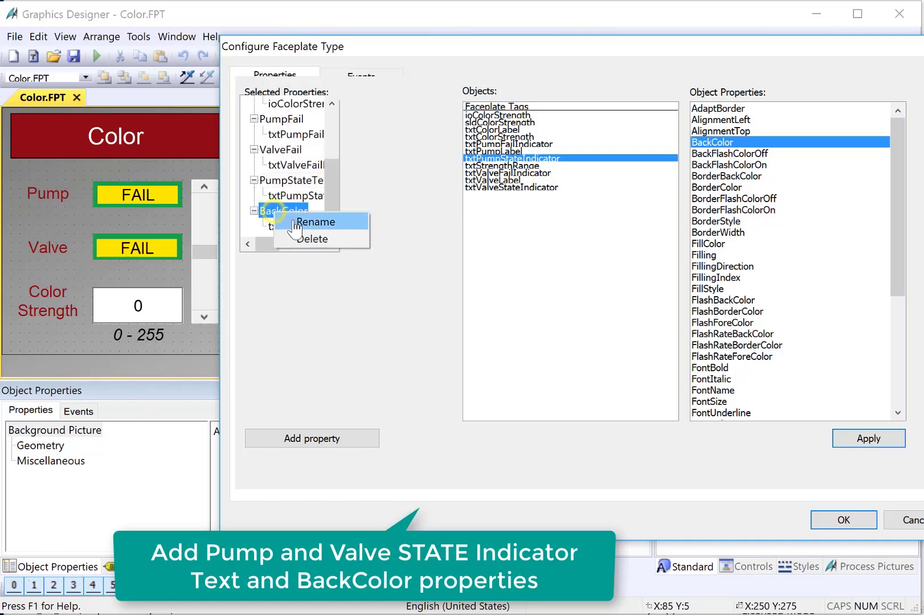
left_click(300, 221)
left_click(260, 208)
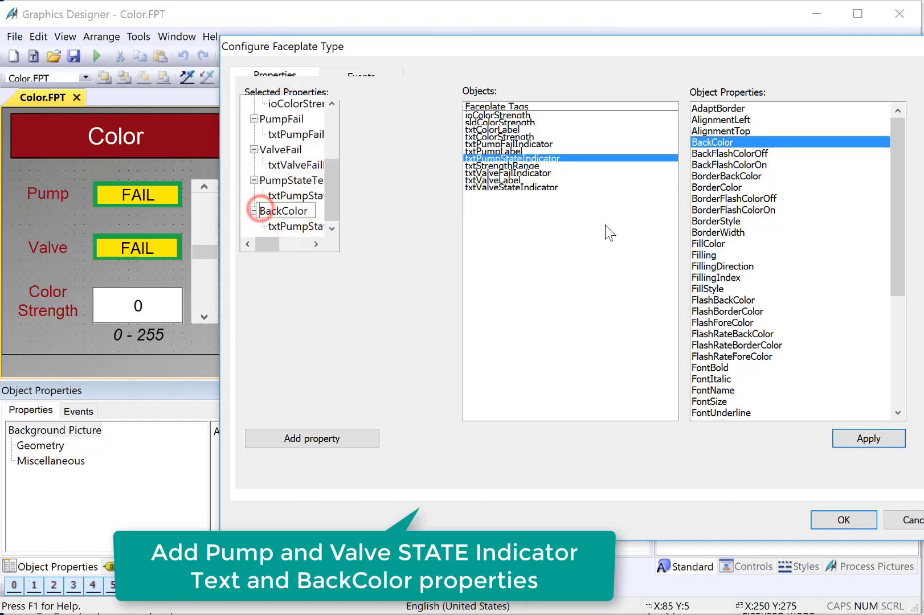
type("PumpS")
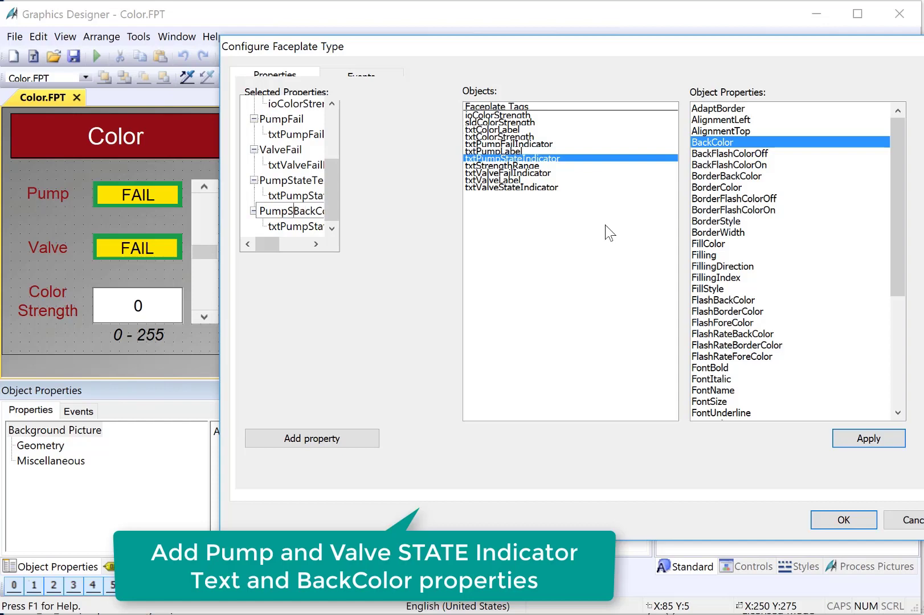
type("tate")
key("Return")
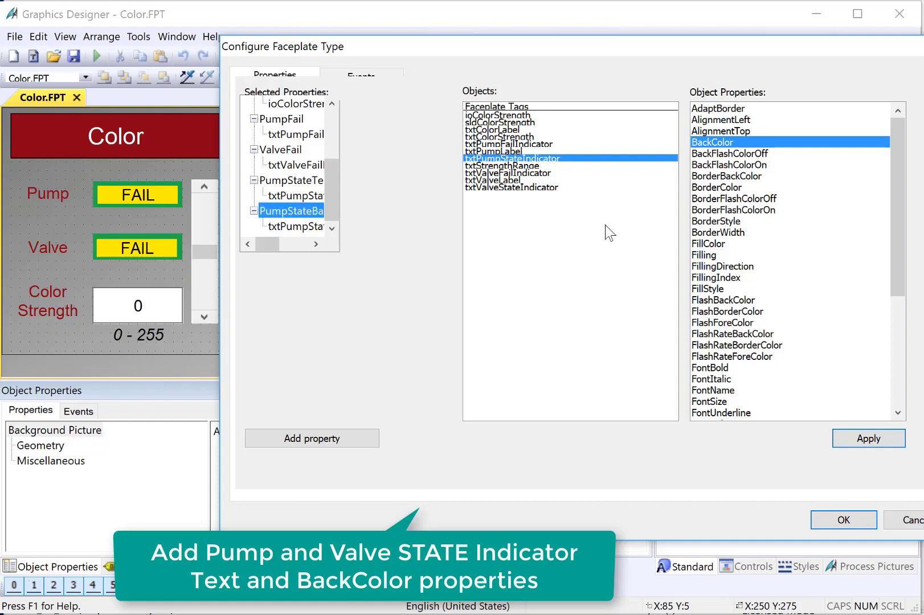
Step: Add txtValveStateIndicator's Text as a faceplate property named ValveStateText
left_click(512, 187)
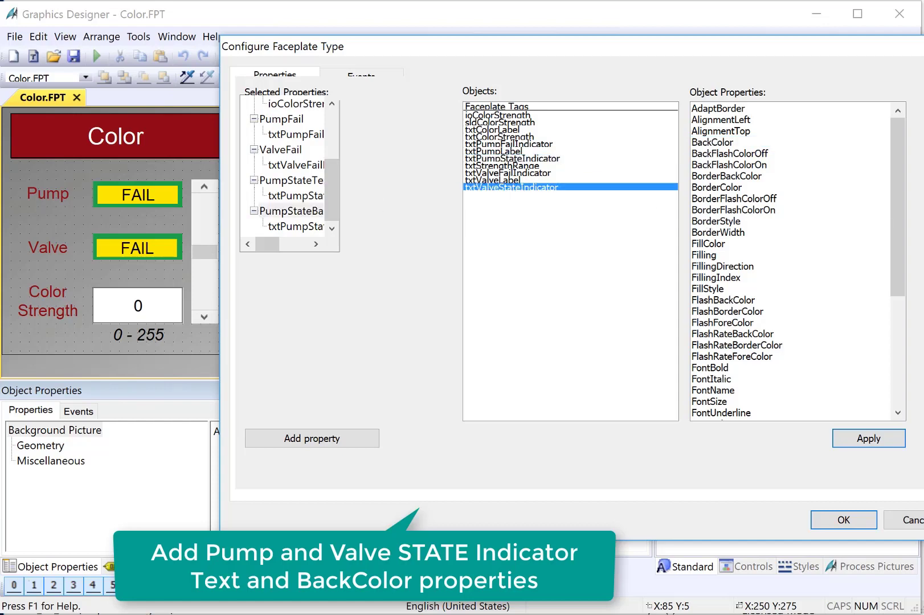
left_click_drag(895, 237, 893, 352)
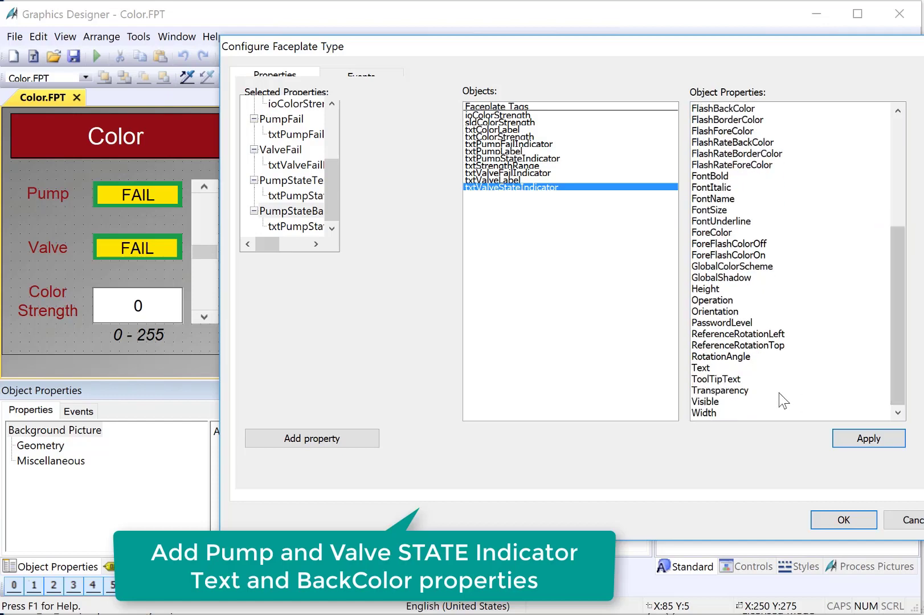
left_click_drag(710, 370, 264, 105)
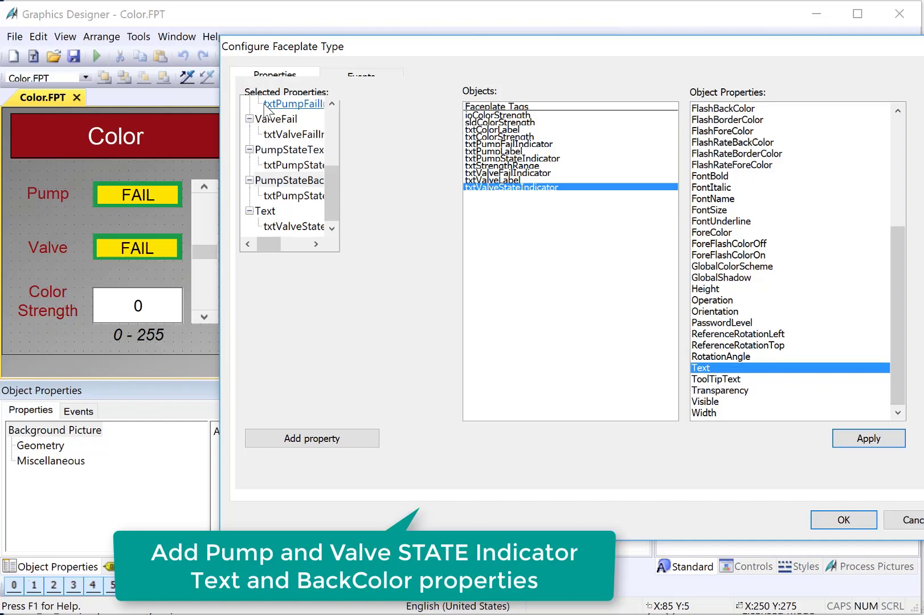
right_click(265, 211)
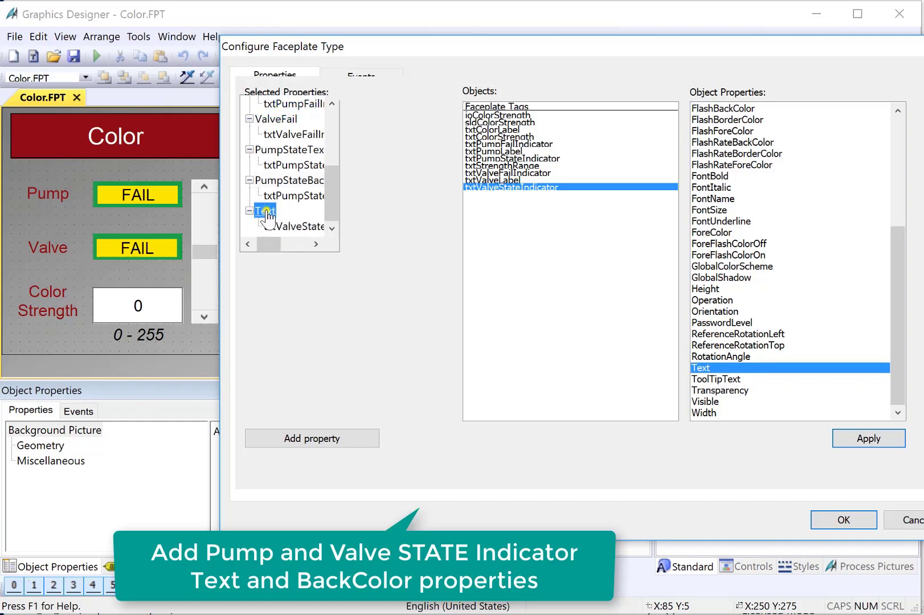
left_click(293, 222)
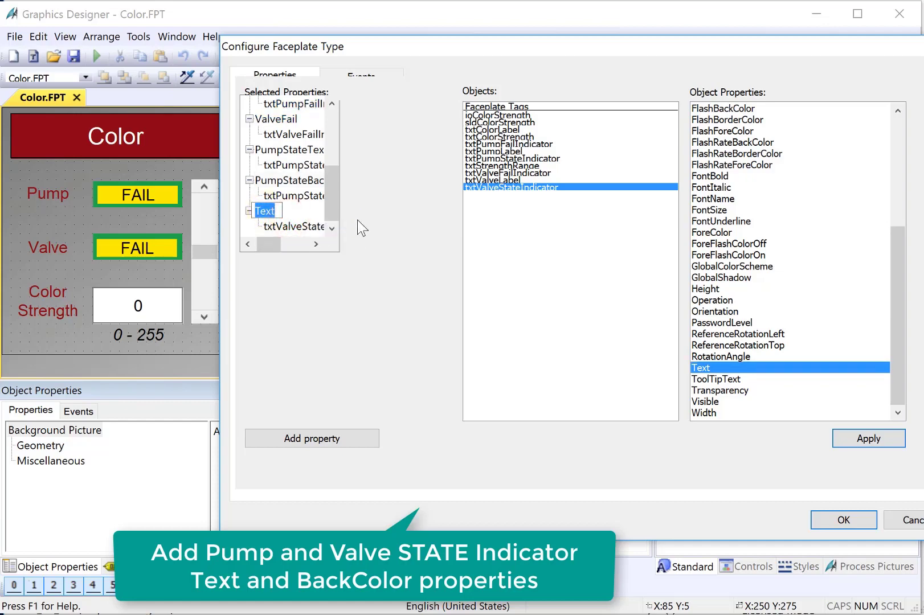
type("ValveState")
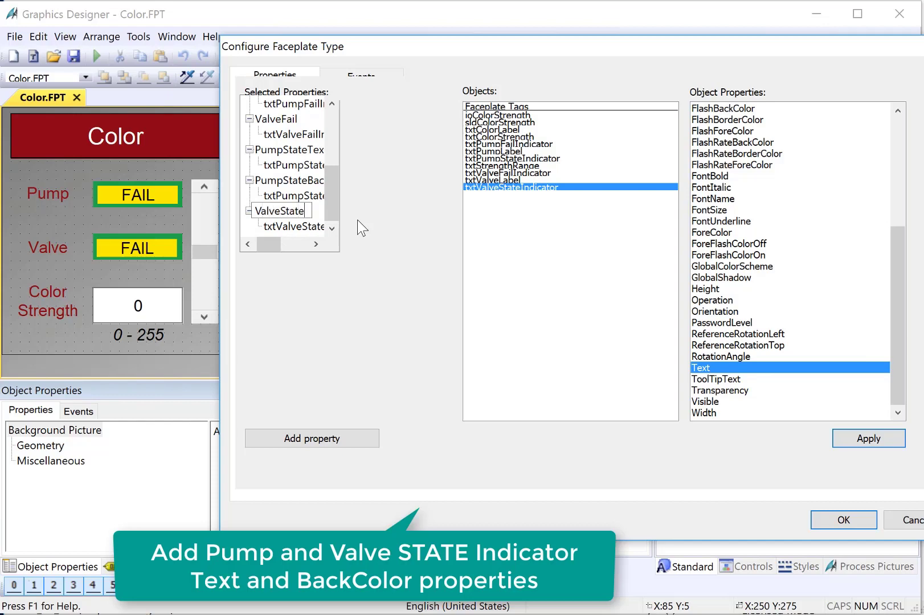
key("Return")
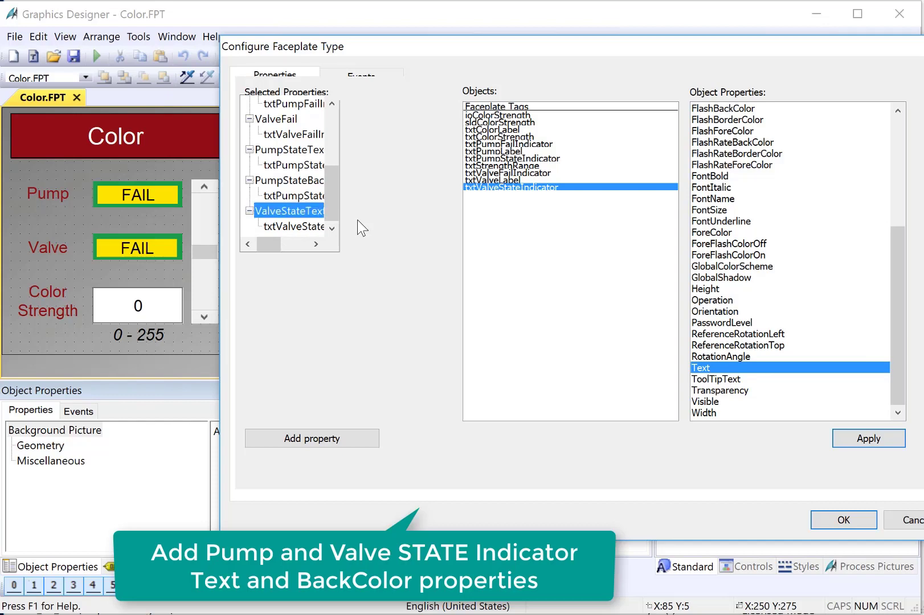
scroll(722, 155, "up", 7)
left_click_drag(721, 145, 277, 101)
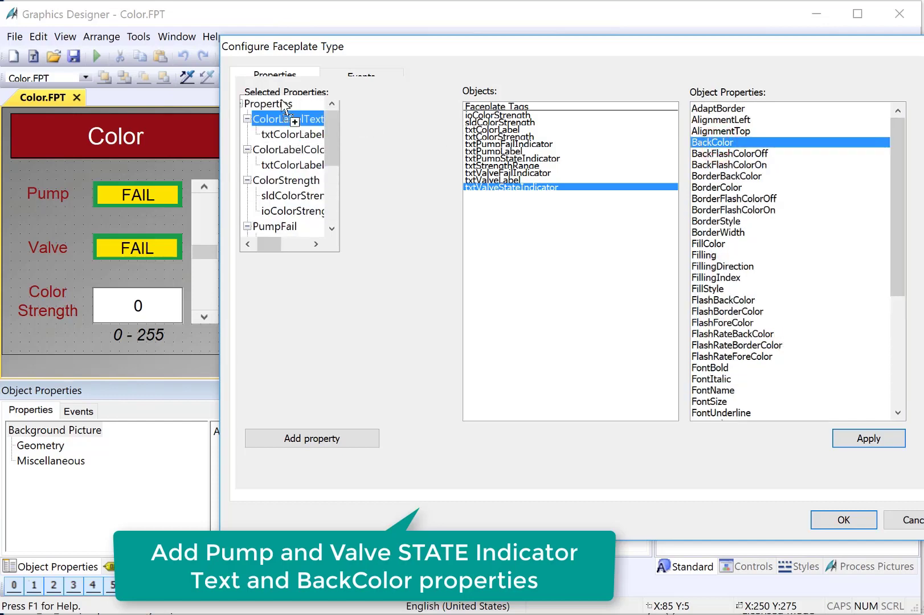
Step: Add the valve state indicator's BackColor as a property named ValveStateBackColor
left_click_drag(278, 102, 279, 123)
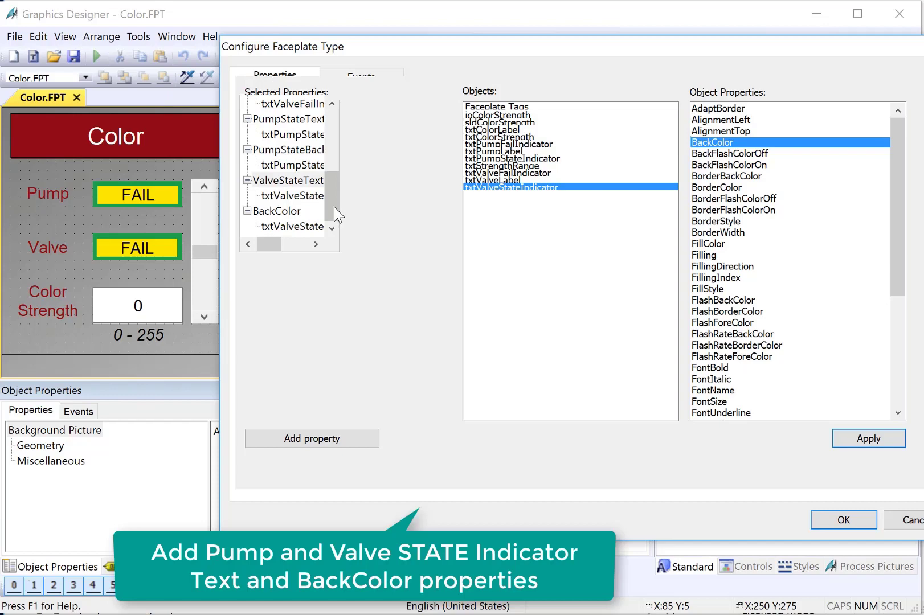
left_click(276, 211)
right_click(277, 211)
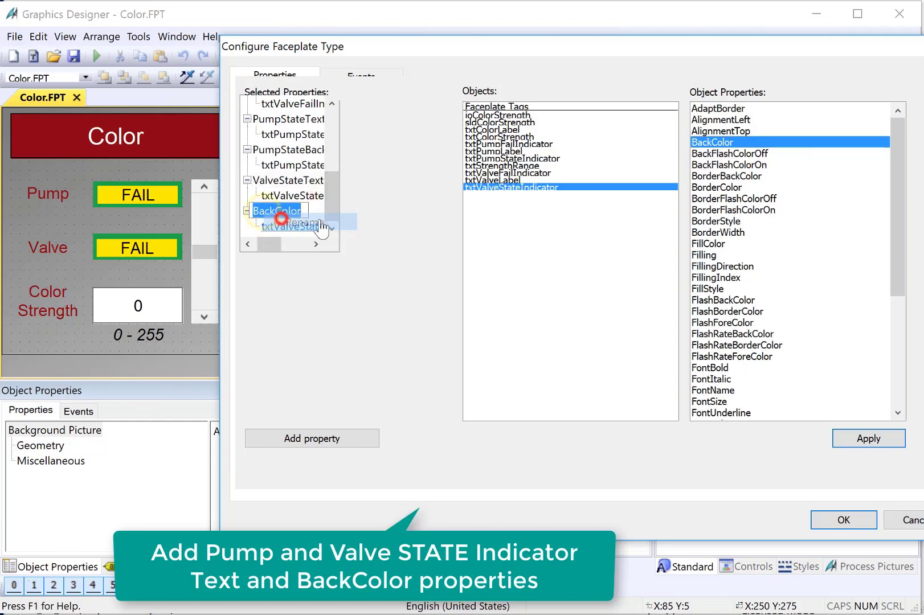
left_click(282, 221)
type("ValveStateBa")
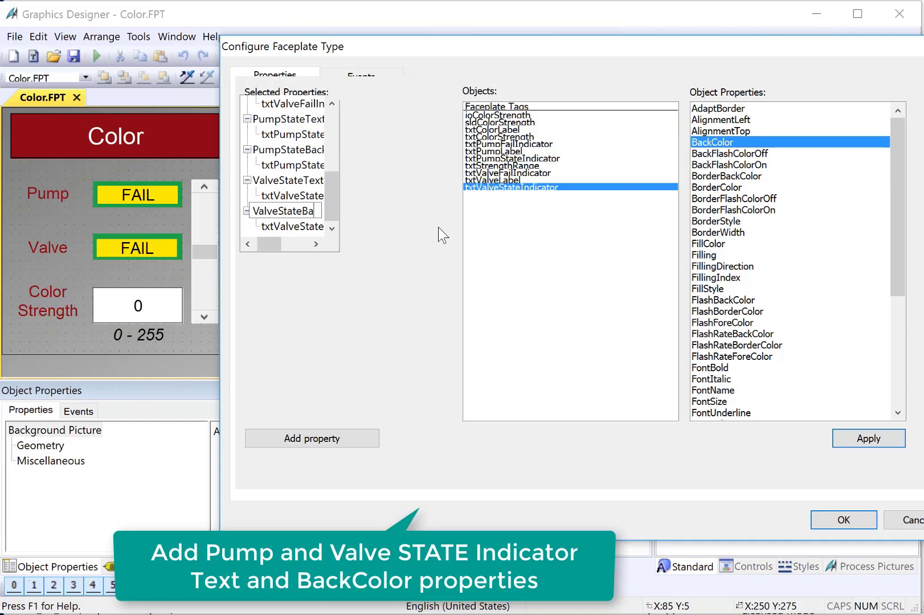
type("C")
type("olor")
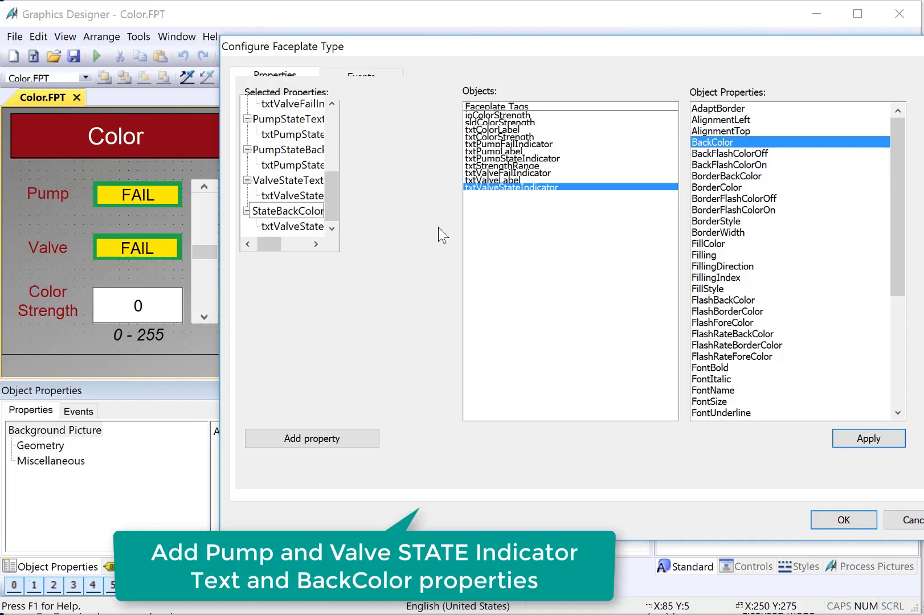
key("Return")
left_click_drag(332, 195, 331, 134)
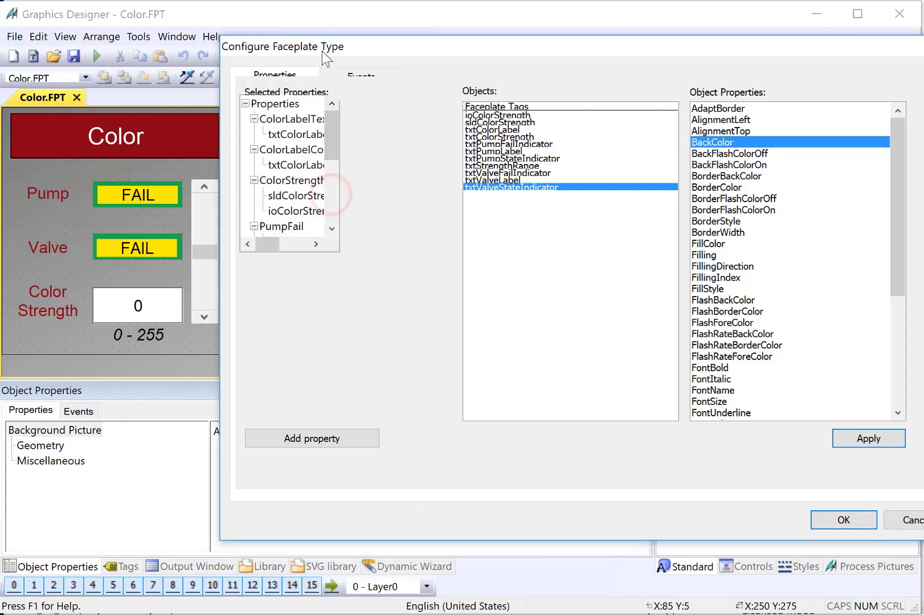
left_click_drag(322, 51, 333, 42)
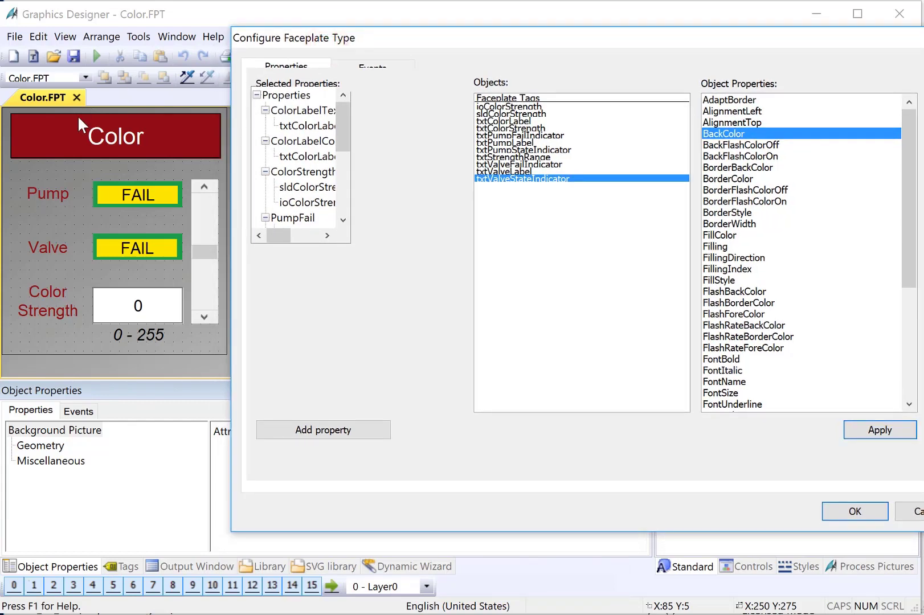
Step: Accept the faceplate type changes, allow updating existing instances, and save Color.FPT
left_click(841, 511)
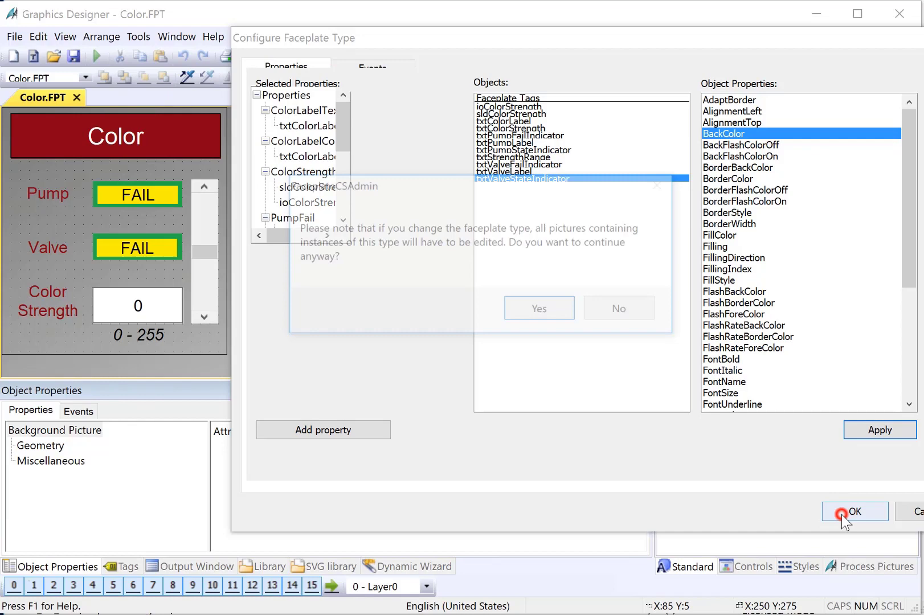
left_click_drag(375, 186, 351, 274)
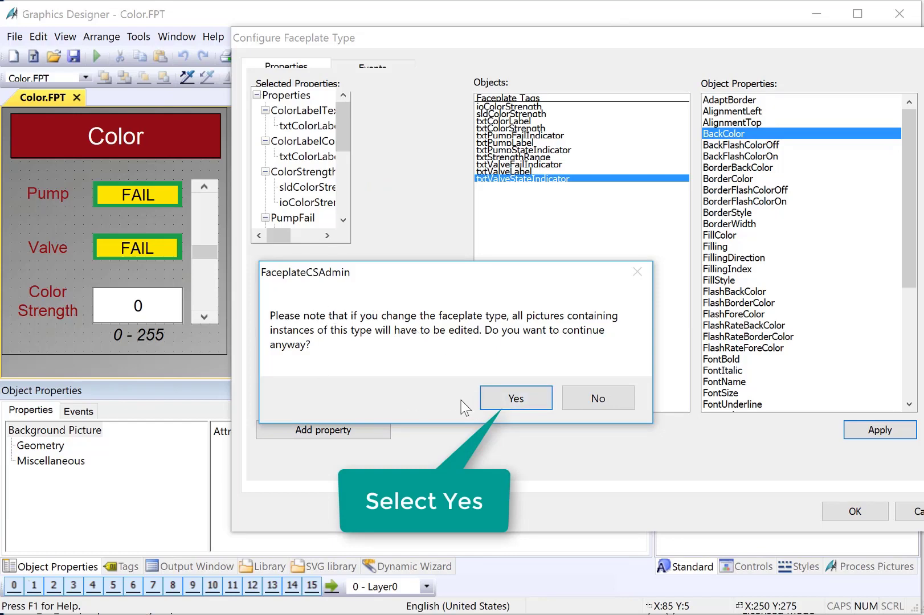
left_click(501, 400)
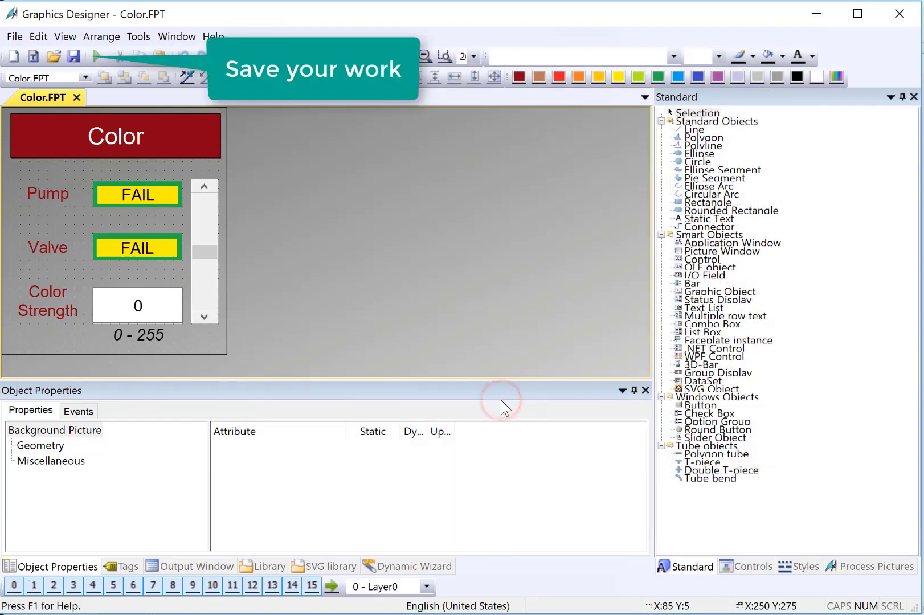
left_click(74, 62)
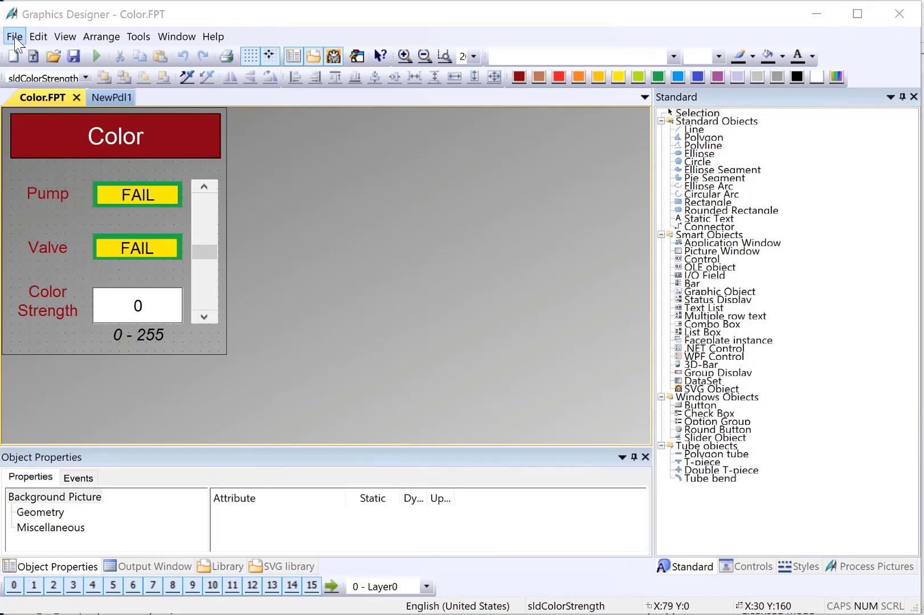
Step: Draw a faceplate instance at the top-left of Details.PDL and load Color.FPT into it
key("Delete")
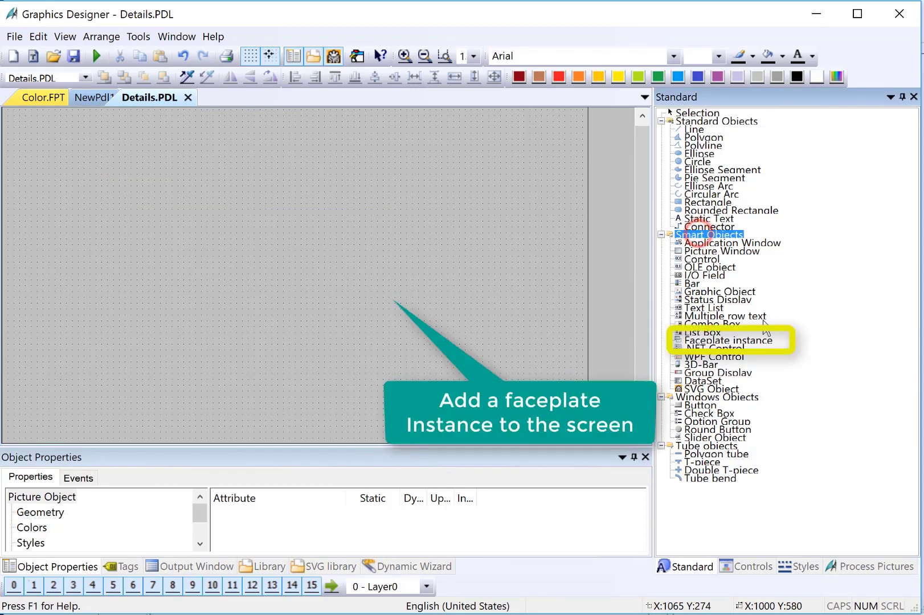
left_click(753, 339)
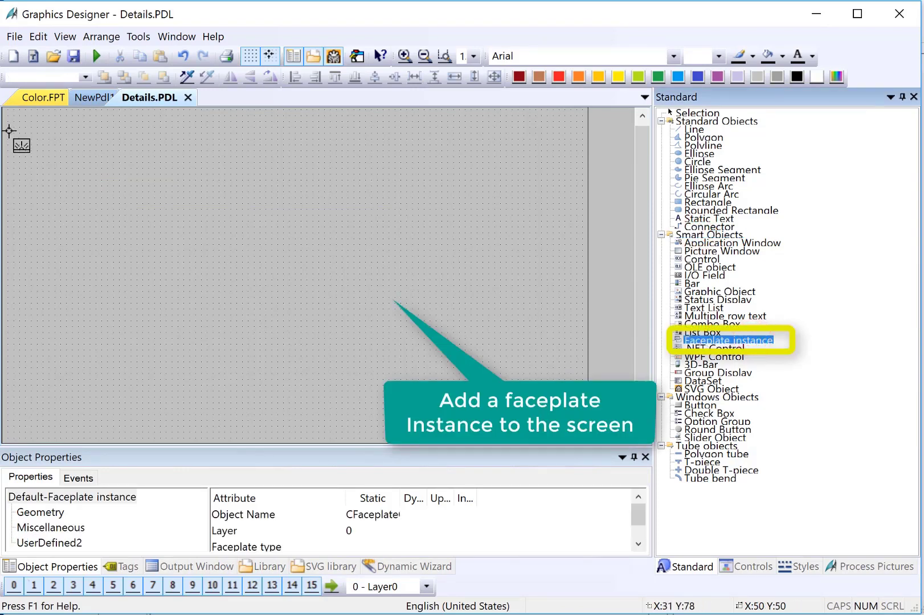
mouse_move(15, 129)
left_mouse_down()
mouse_move(127, 247)
mouse_move(196, 298)
left_mouse_up()
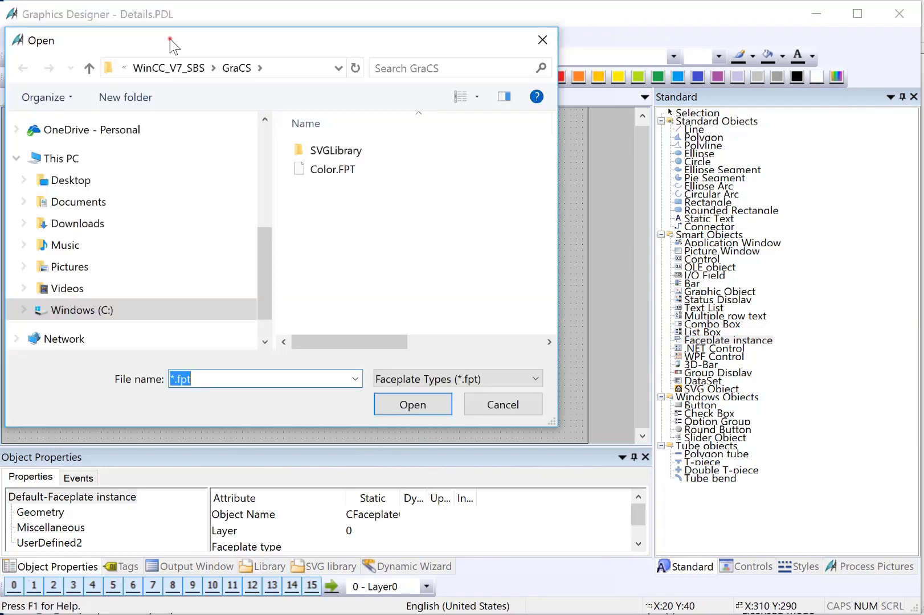
left_click_drag(173, 45, 417, 72)
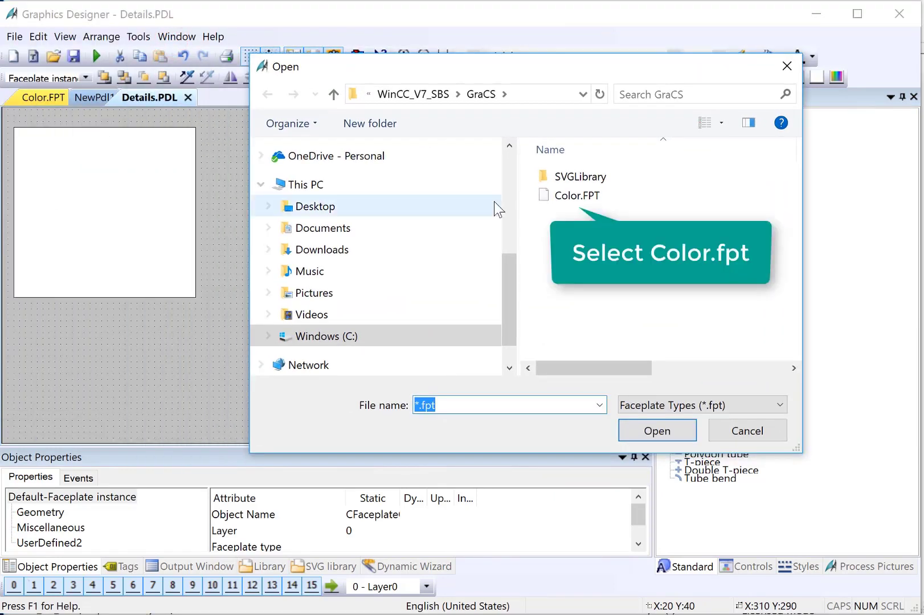
left_click(582, 201)
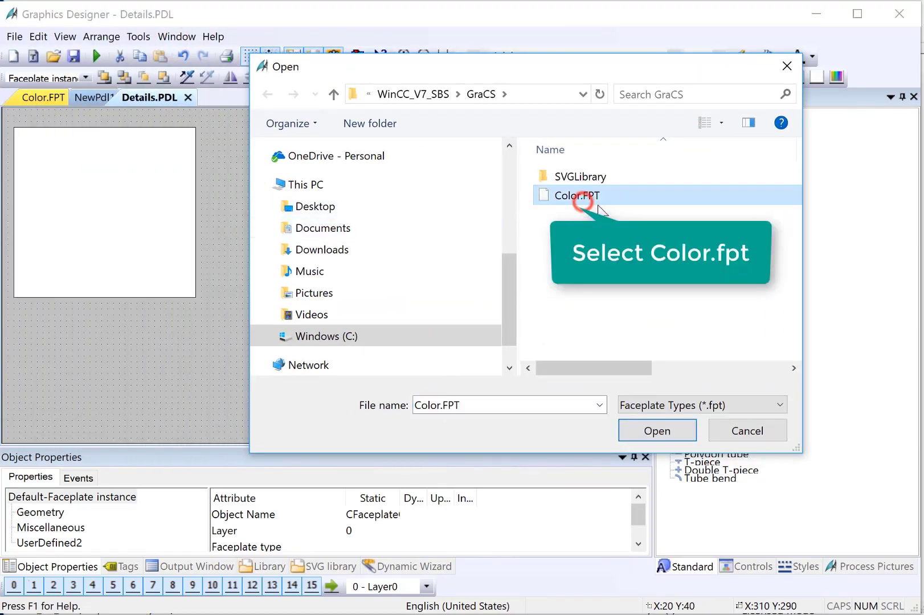
left_click(681, 441)
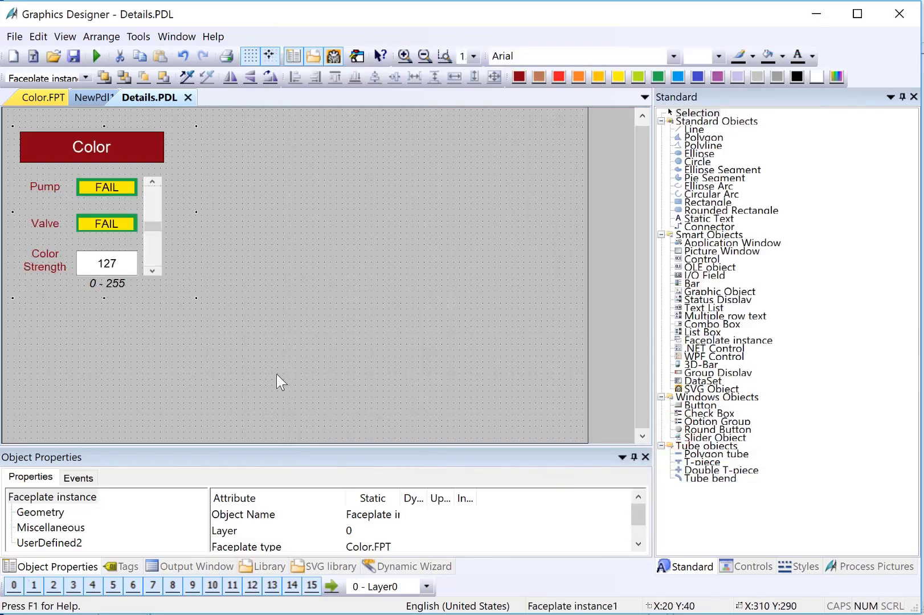
Step: Set the faceplate instance's ColorLabelText property to 'Red' in UserDefined2
left_click_drag(126, 446, 118, 336)
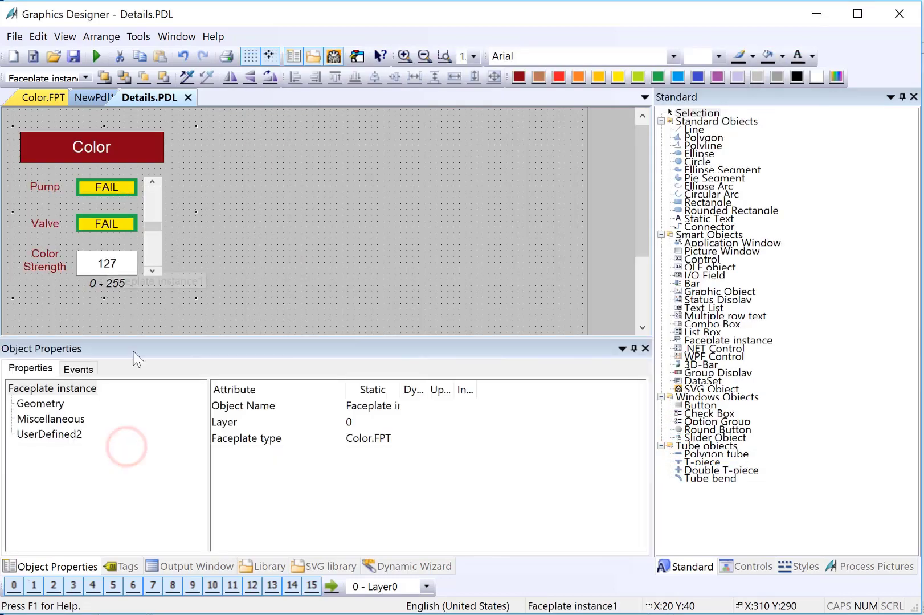
left_click(72, 436)
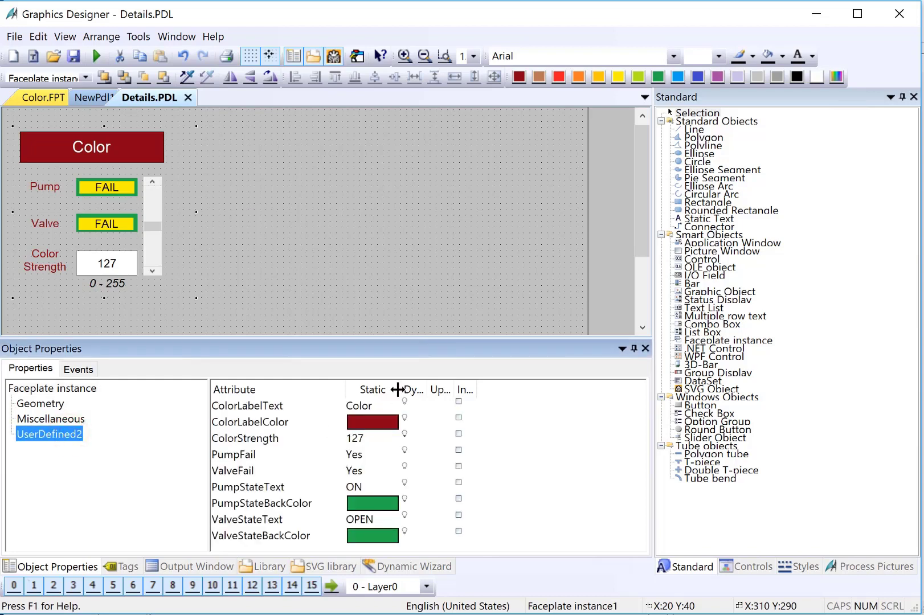
left_click_drag(400, 389, 463, 389)
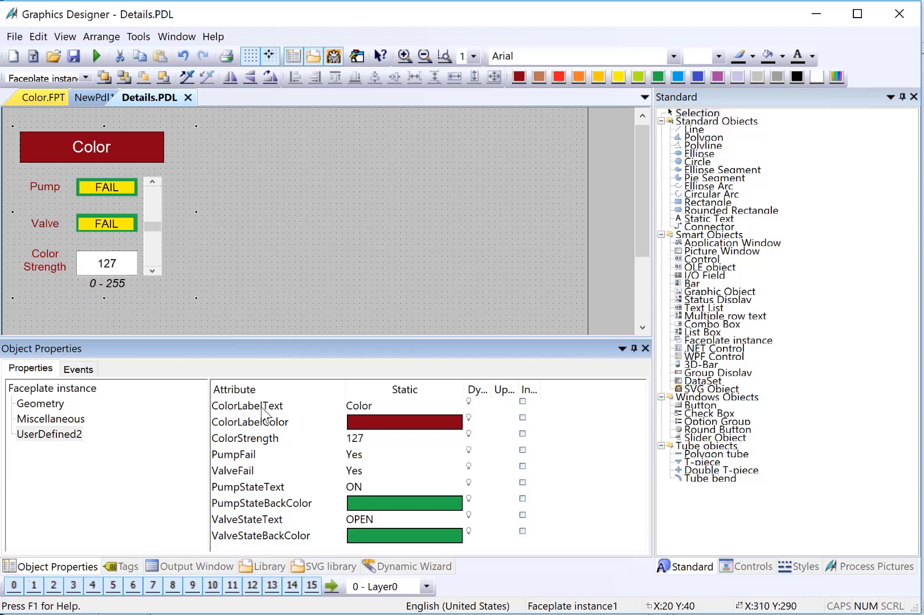
left_click(264, 409)
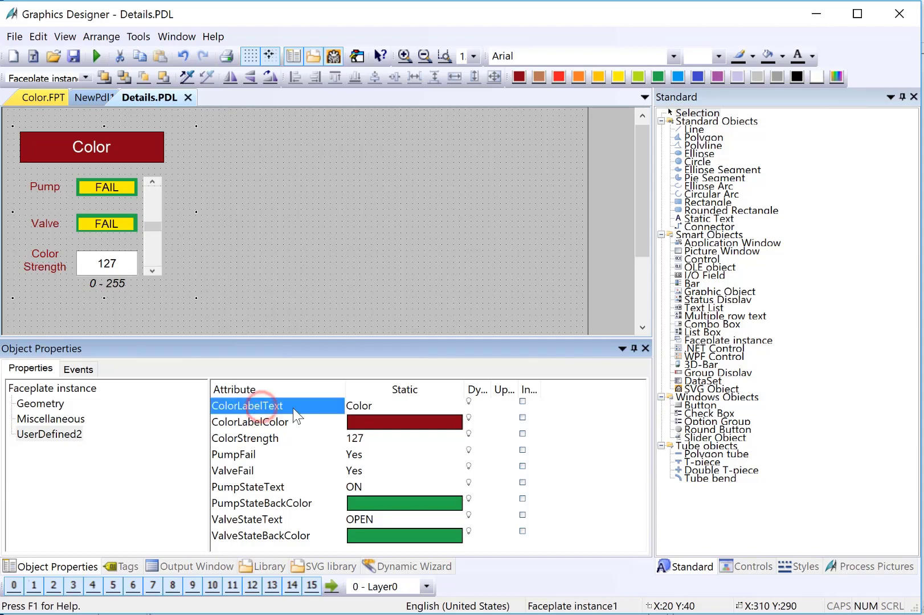
double_click(361, 408)
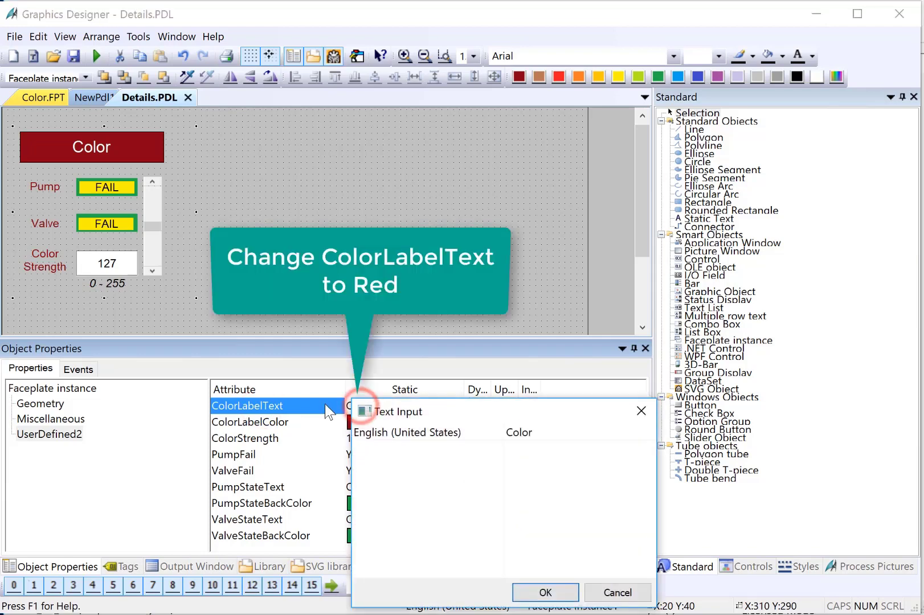
left_click(534, 431)
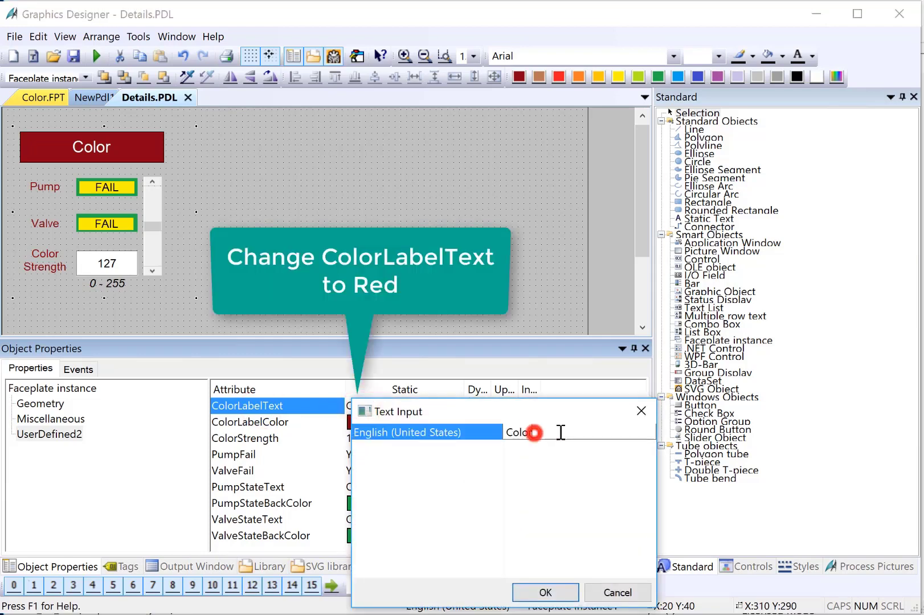
double_click(538, 431)
type("Red")
key("Return")
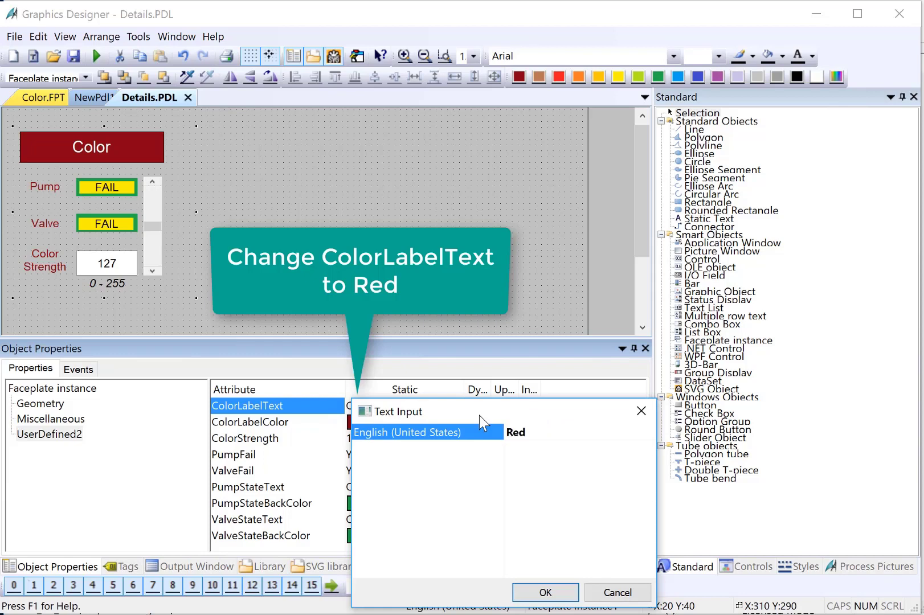
key("Return")
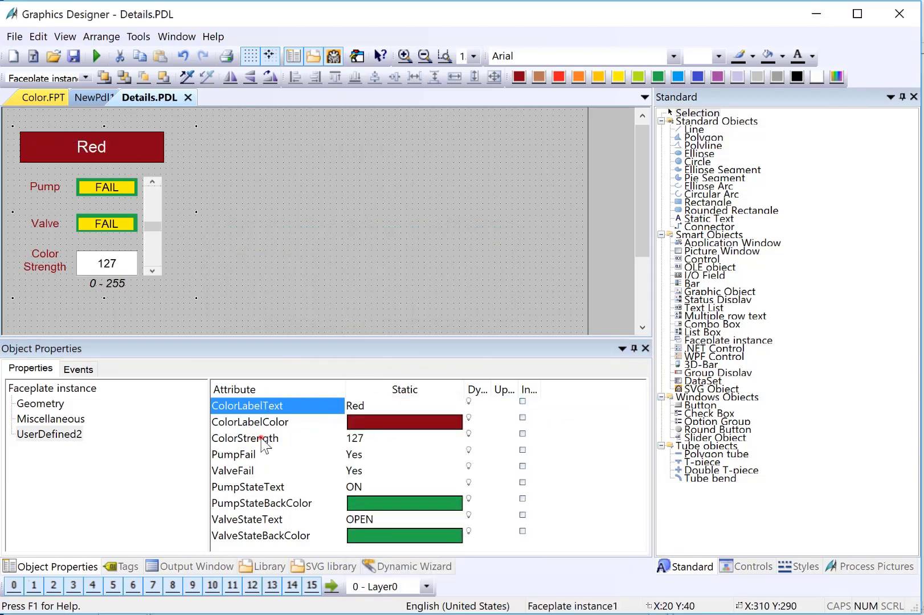
left_click(263, 441)
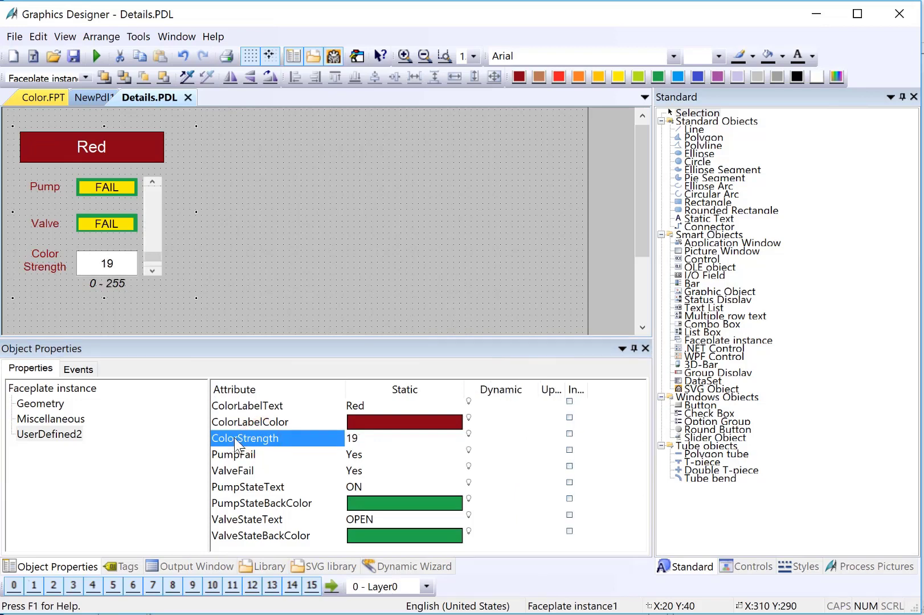
Step: Link ColorStrength to Red.COLOR_STRENGTH and PumpFail to Red.PUMP_FAIL
right_click(467, 435)
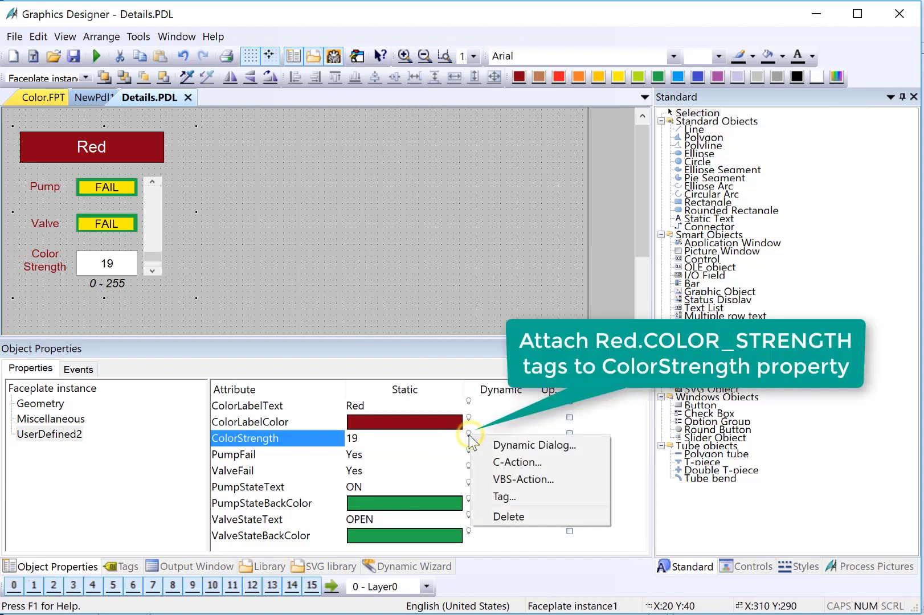
left_click(495, 497)
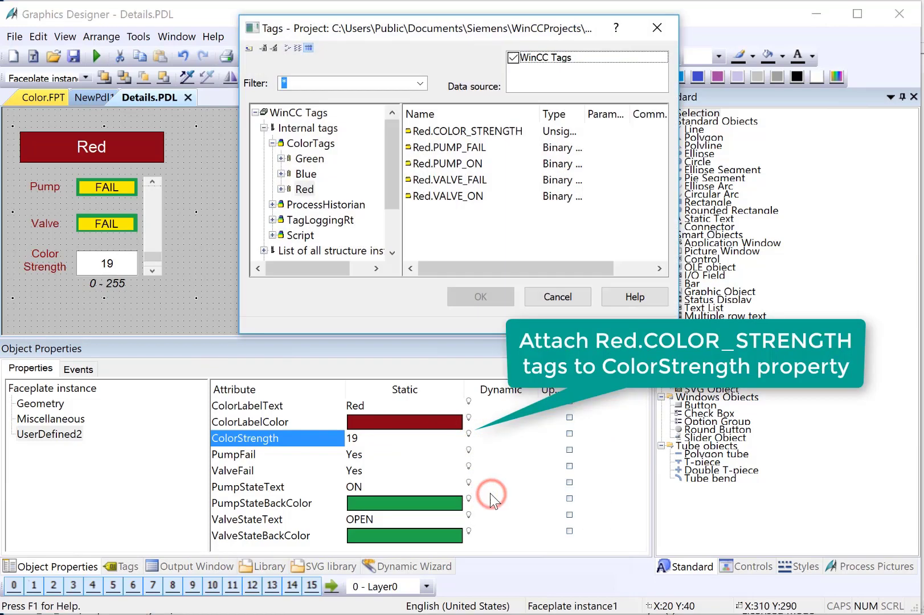
left_click(465, 130)
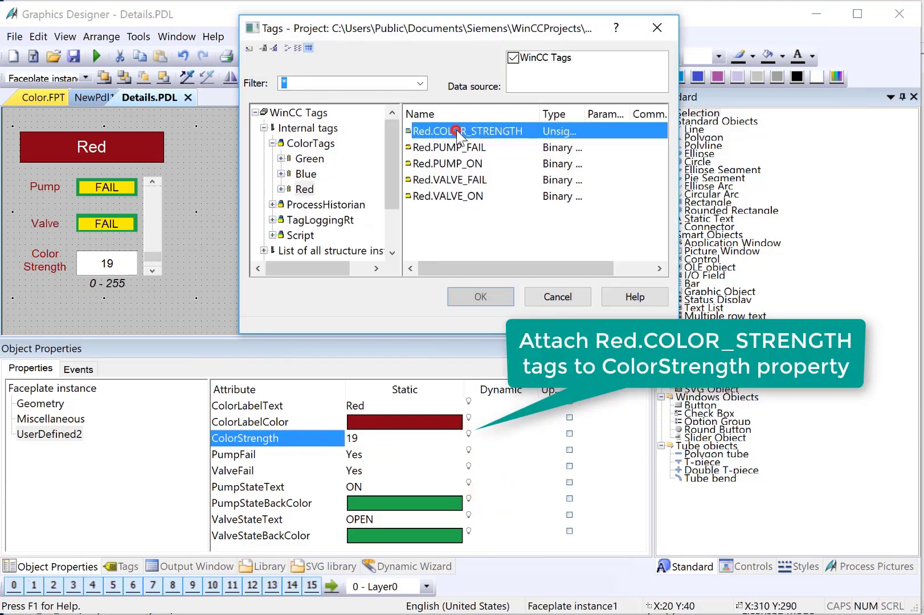
left_click(479, 296)
left_click(235, 456)
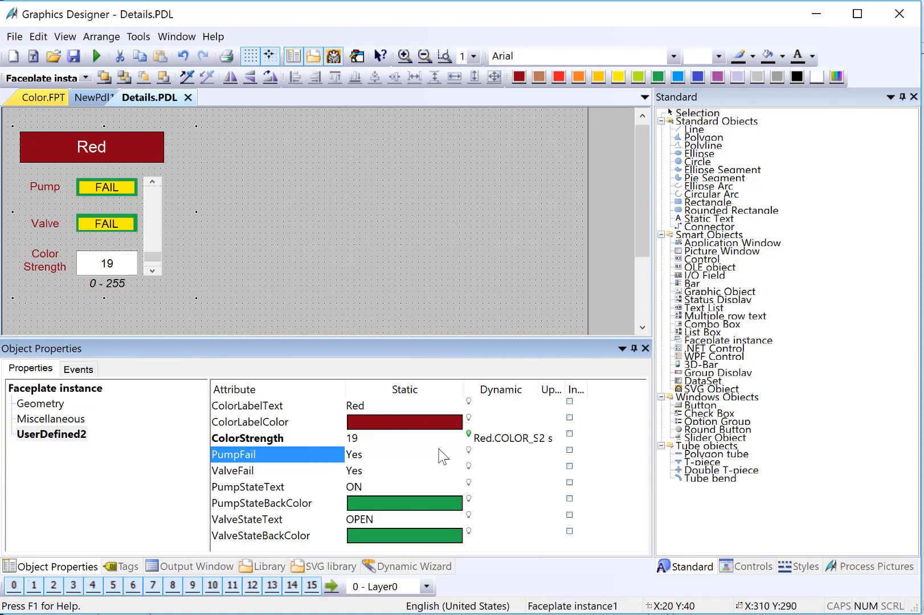
right_click(469, 455)
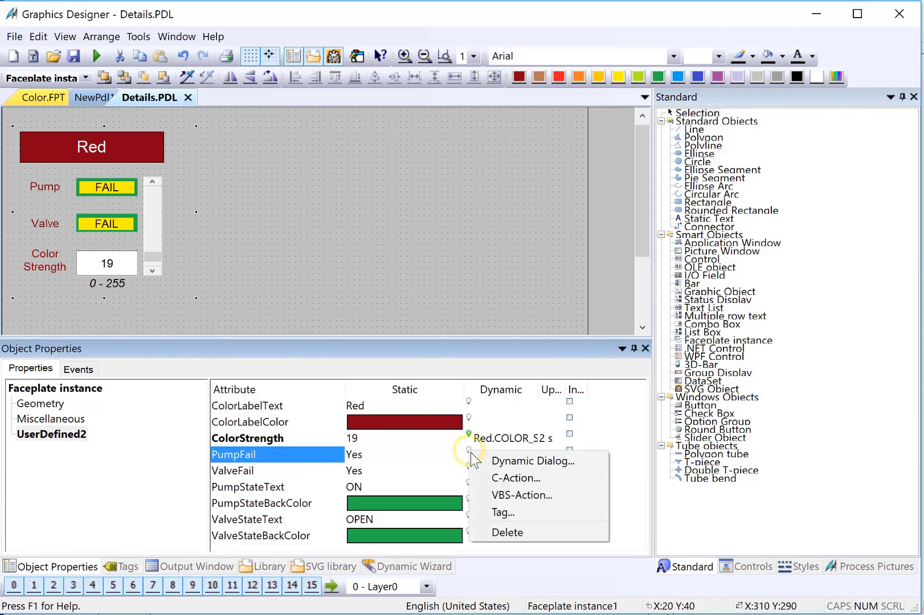
left_click(494, 515)
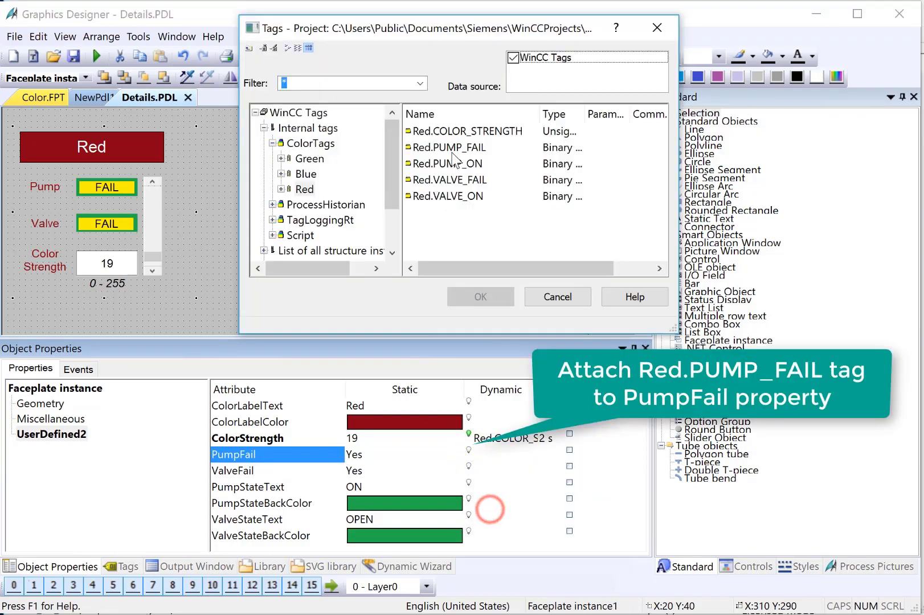
left_click(448, 147)
left_click(480, 297)
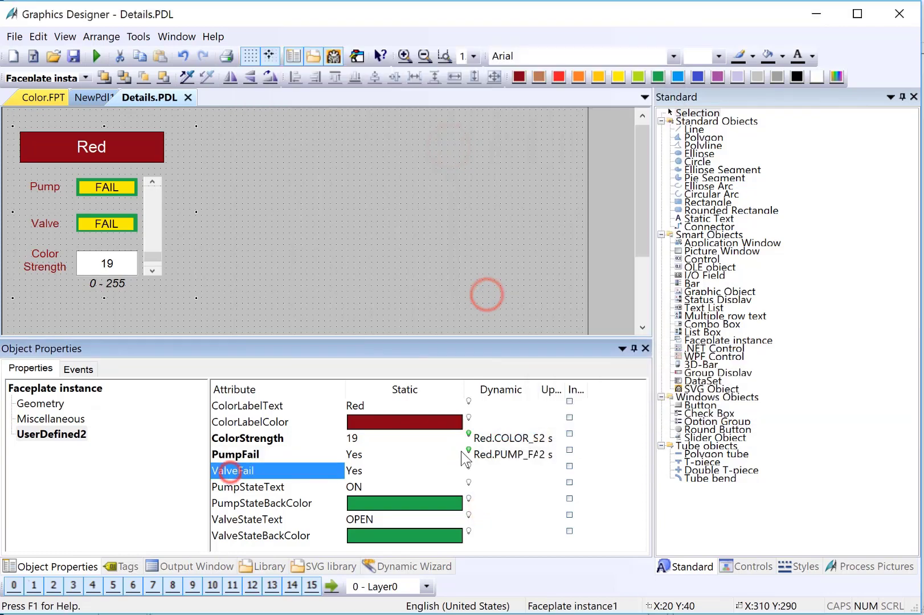
Step: Link the ValveFail property to the Red.VALVE_FAIL tag
right_click(471, 473)
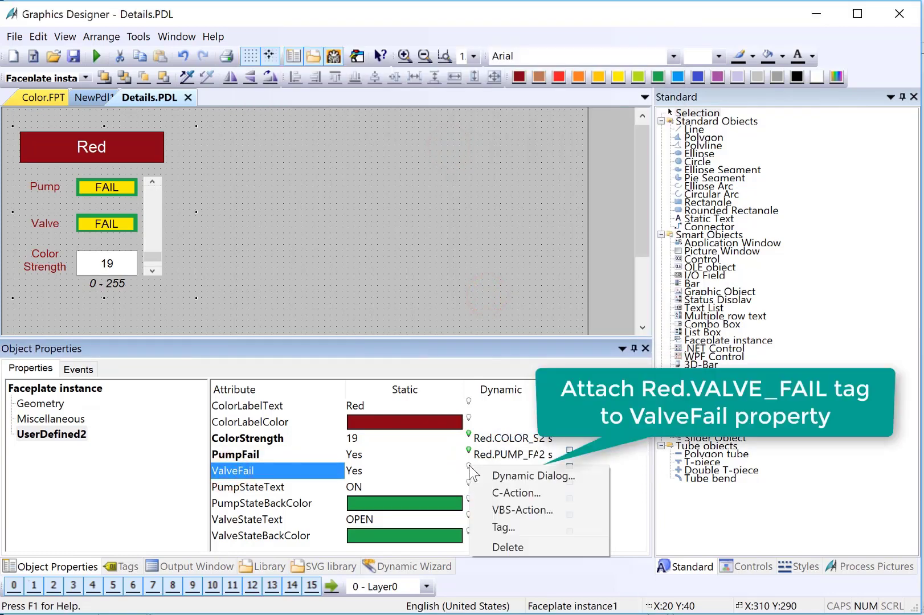
left_click(493, 529)
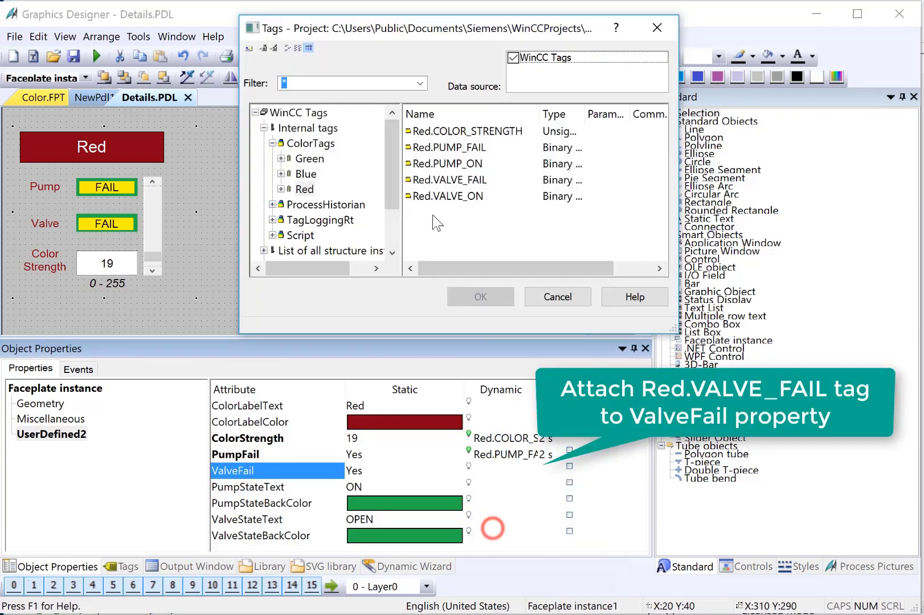
left_click(452, 181)
left_click(480, 297)
left_click(284, 488)
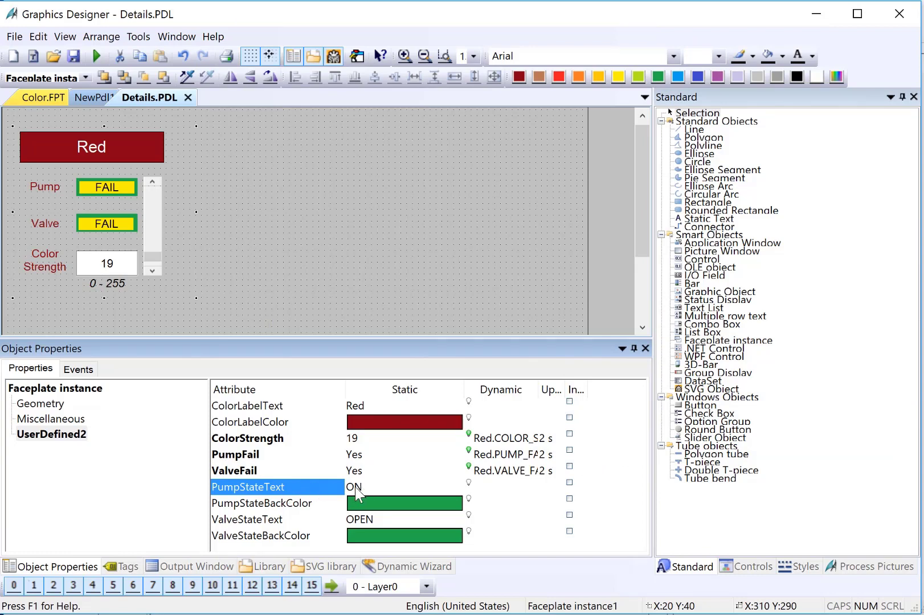
Step: Create a value-range dynamic on PumpStateText driven by the Red.PUMP_ON tag
right_click(469, 484)
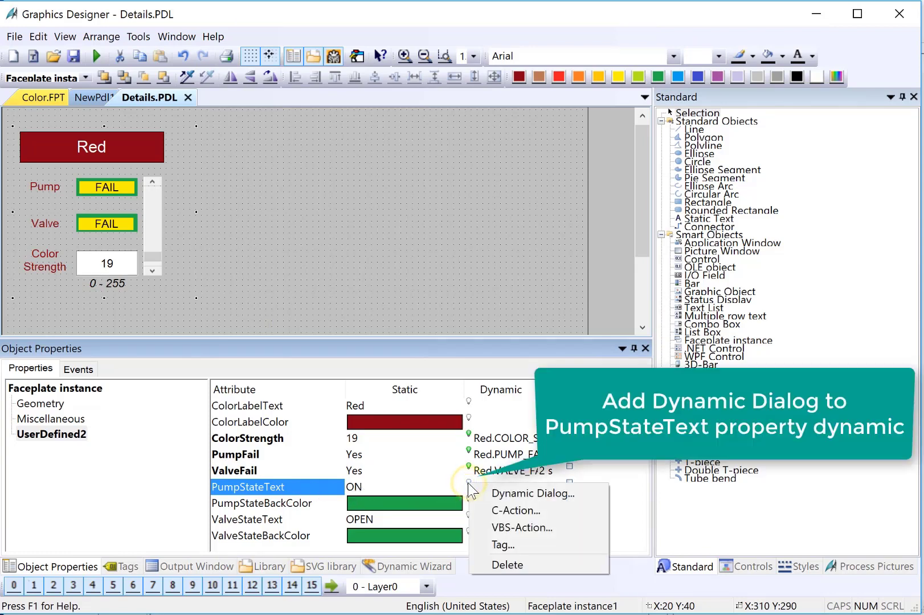
right_click(471, 483)
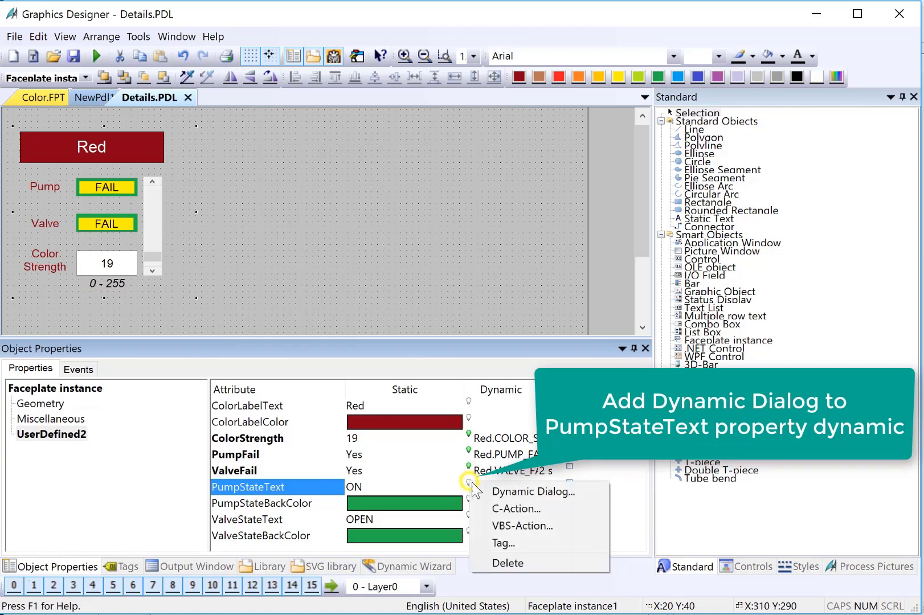
left_click(483, 493)
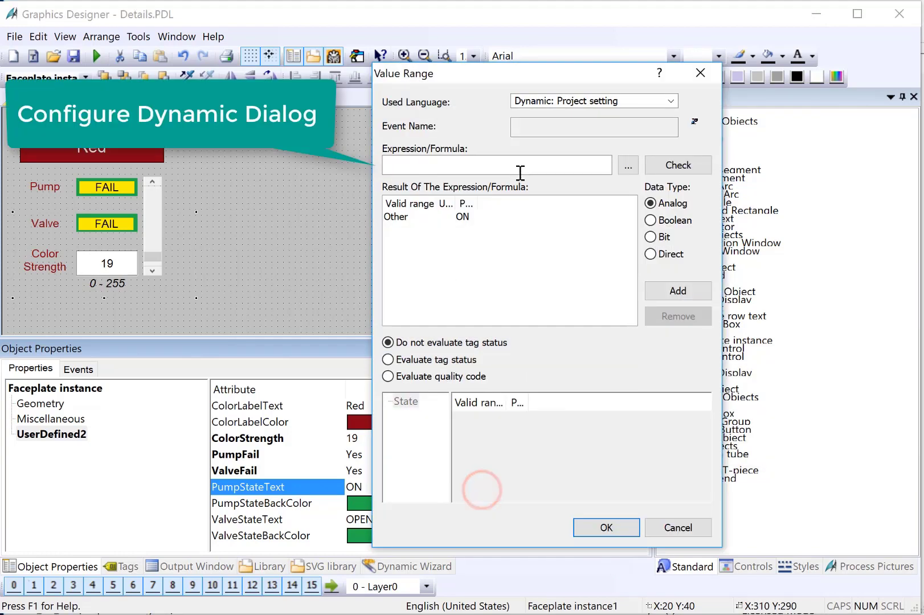
left_click(628, 166)
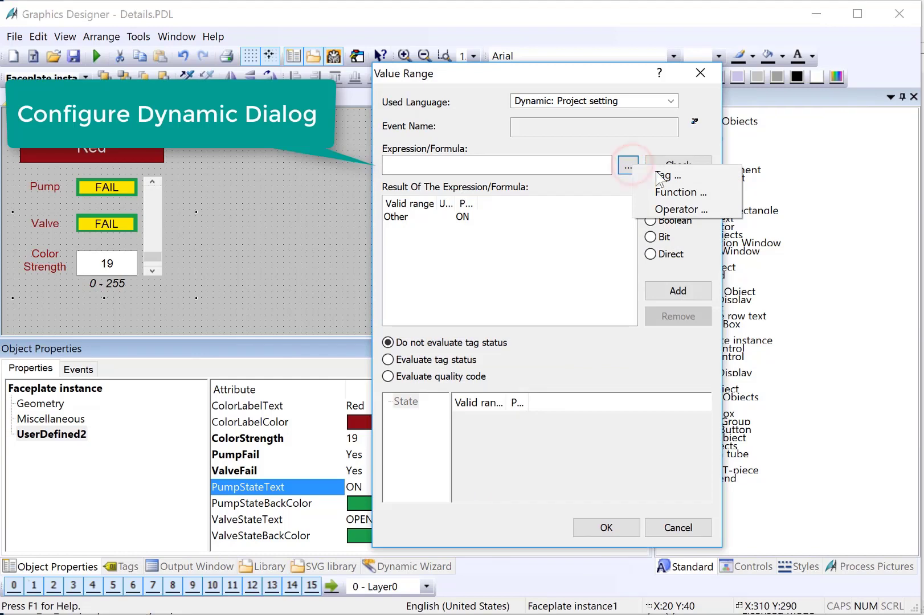
left_click(658, 175)
left_click(470, 164)
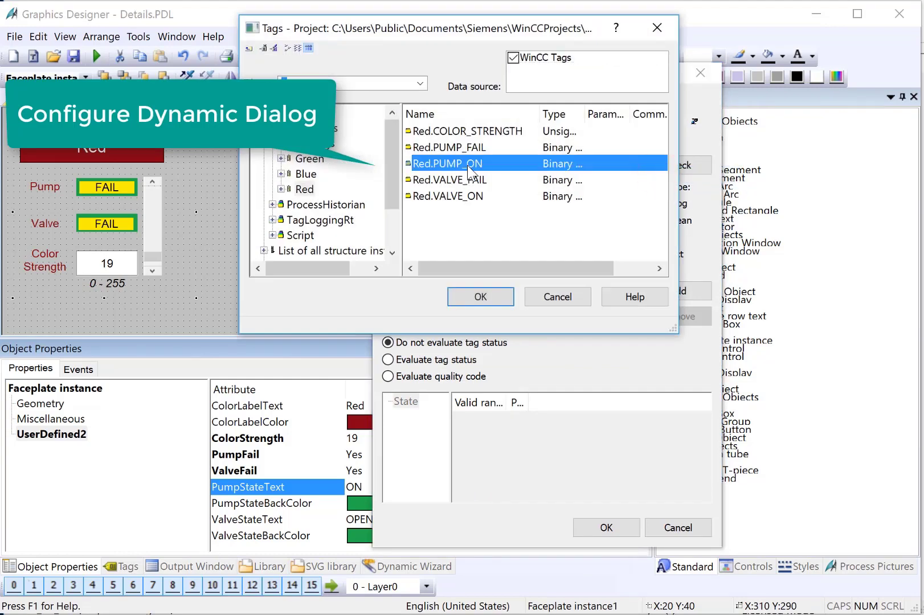
left_click(480, 297)
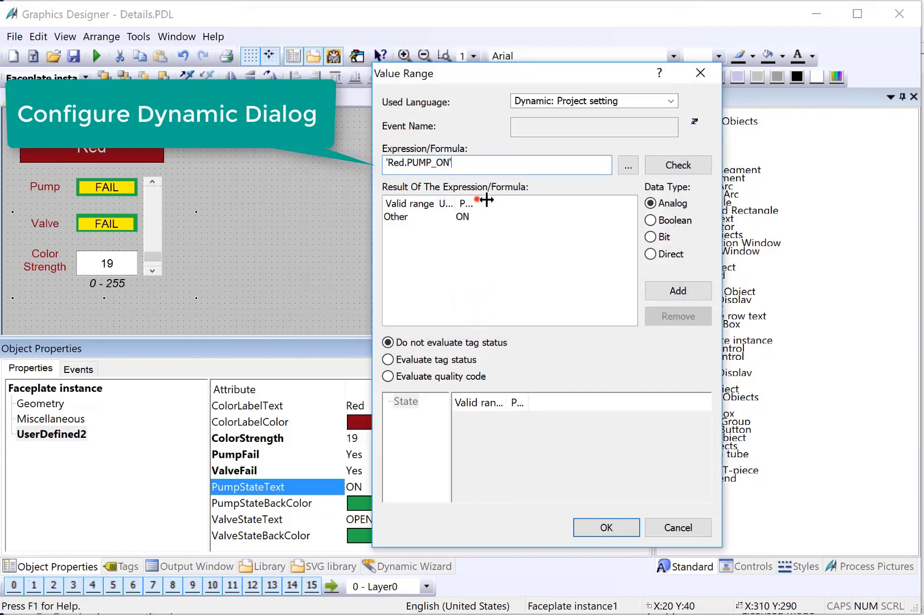
Step: Set the data type to Boolean with OFF as the FALSE text, and apply
double_click(486, 201)
left_click(652, 221)
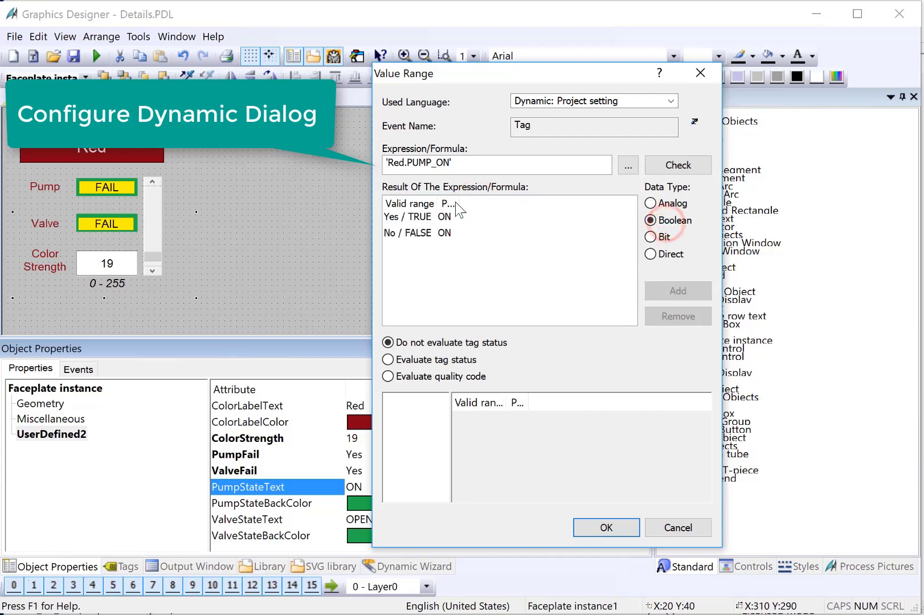
left_click(418, 233)
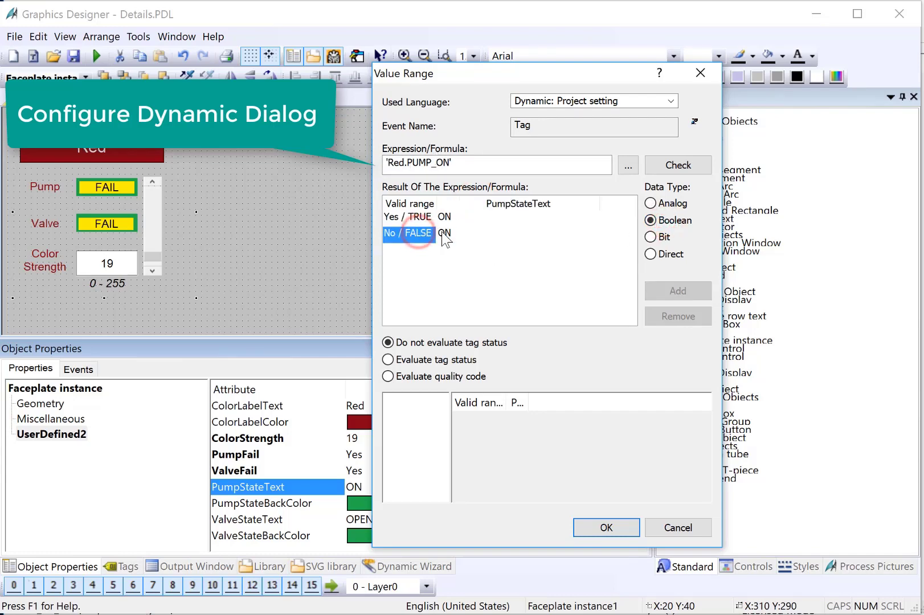
double_click(442, 233)
double_click(471, 288)
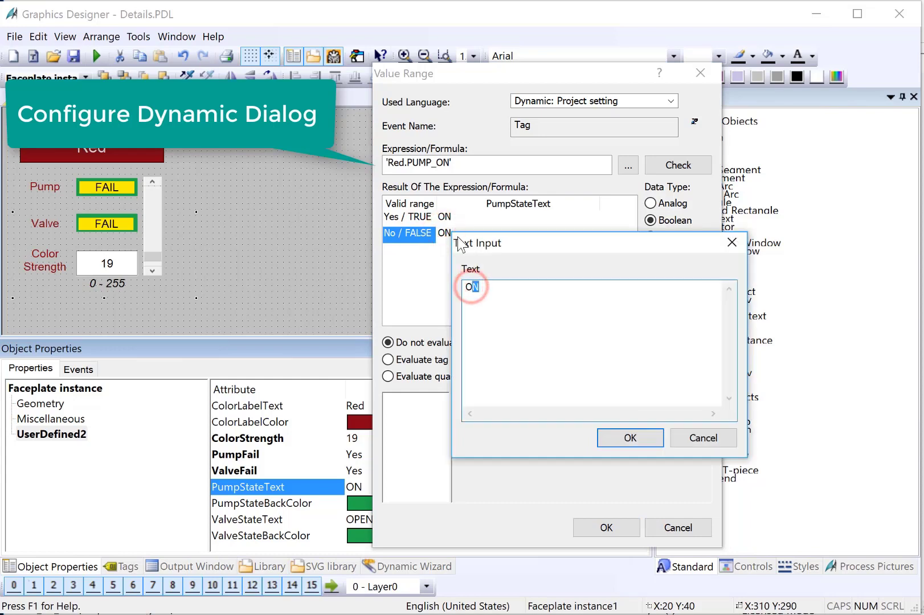
type("OFF")
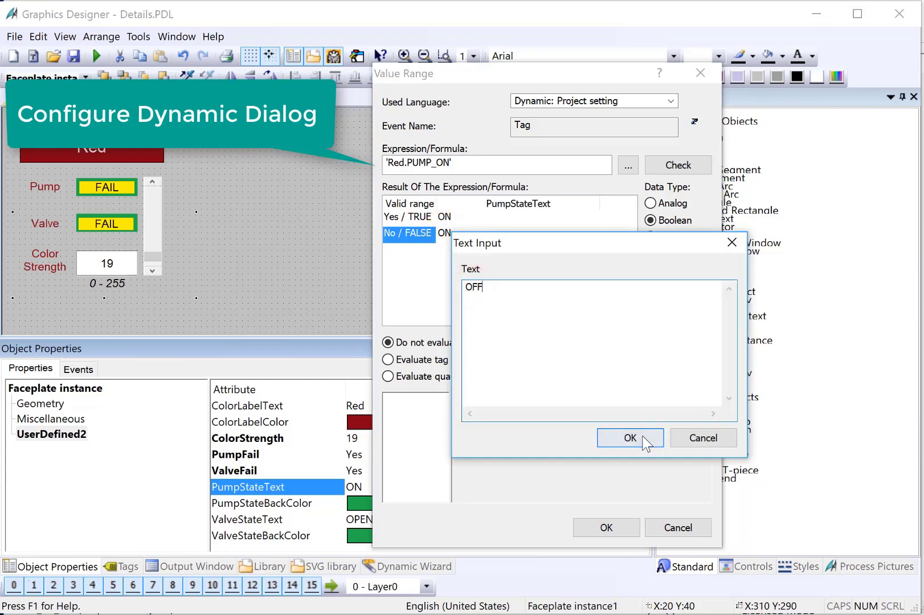
left_click(631, 438)
left_click(594, 530)
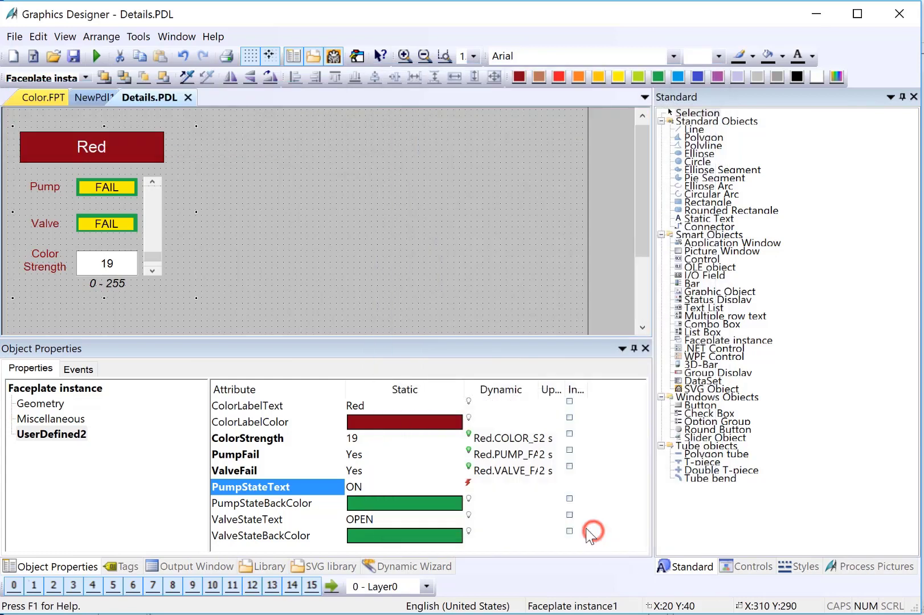
Step: Create a value-range dynamic on PumpStateBackColor driven by the Red.PUMP_ON tag
left_click(293, 505)
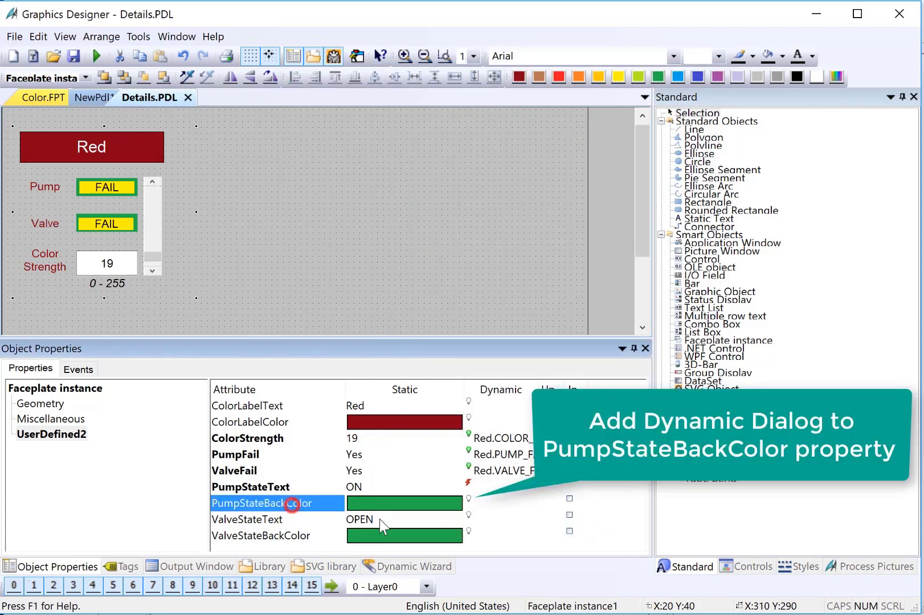
right_click(469, 500)
left_click(488, 512)
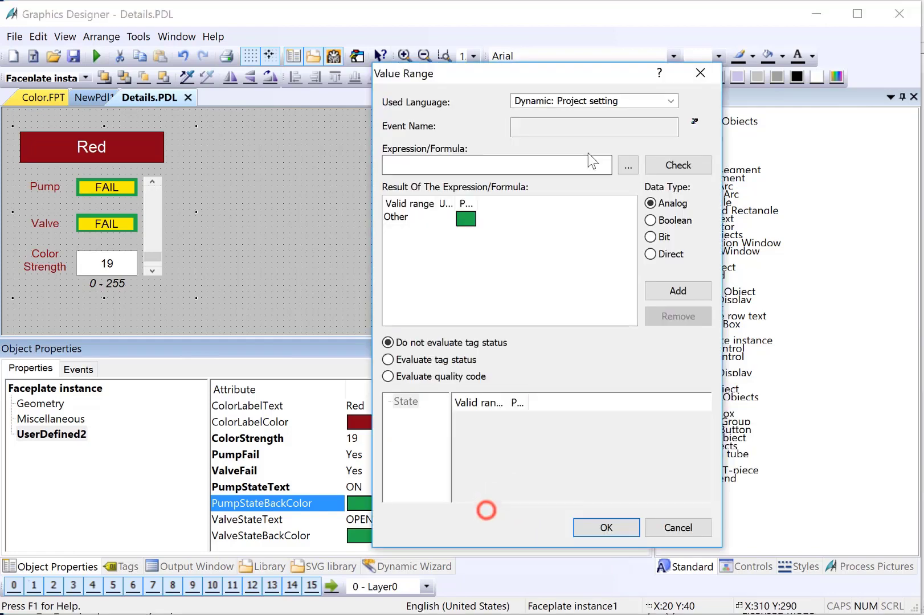
left_click(628, 165)
left_click(655, 180)
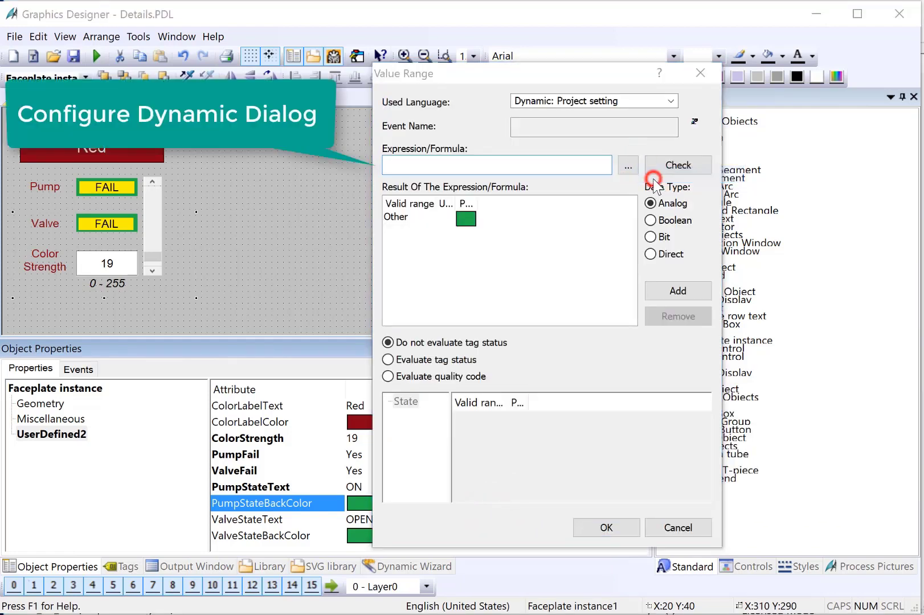
left_click(455, 164)
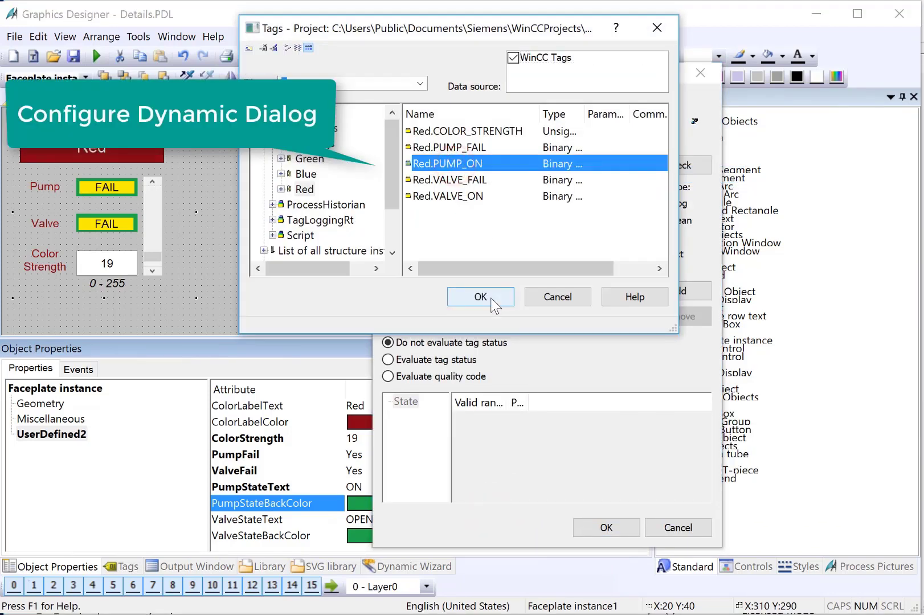
left_click(482, 296)
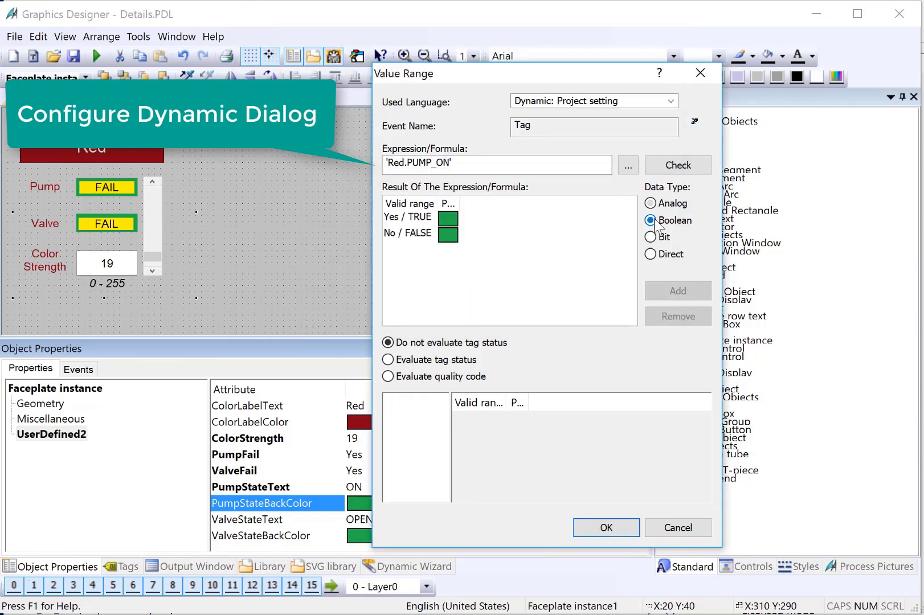
Step: Make the TRUE-state colour dark red and apply the dynamic
left_click_drag(459, 203, 565, 203)
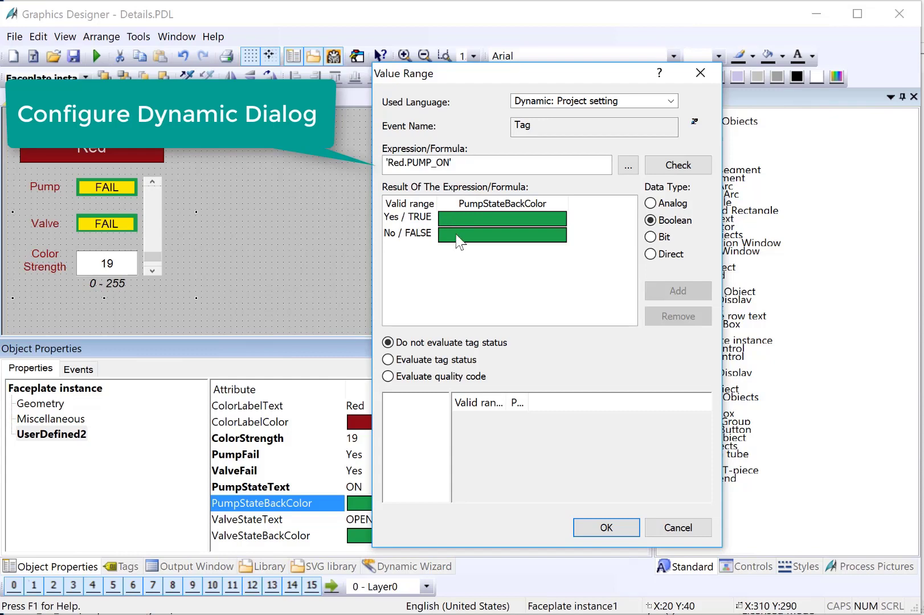
double_click(456, 217)
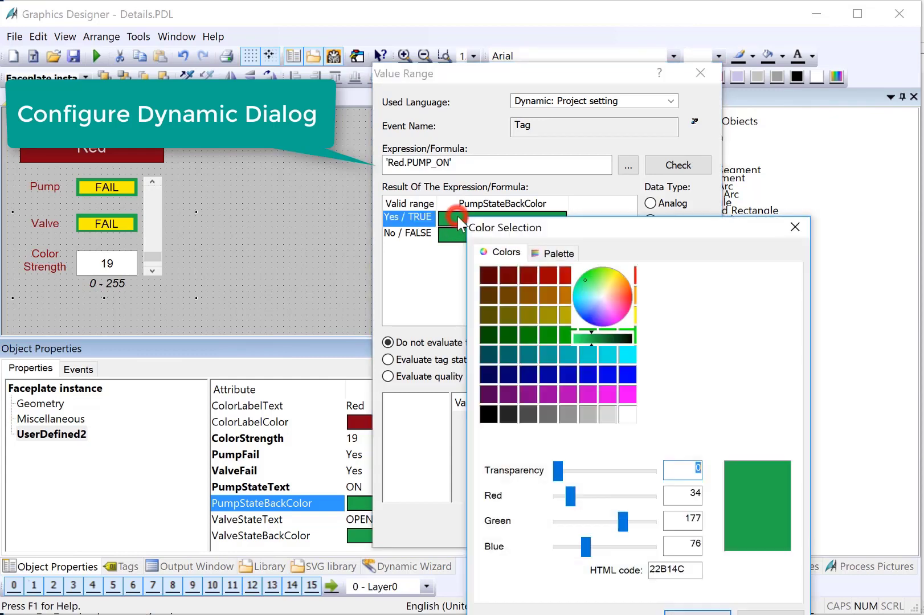
left_click(507, 277)
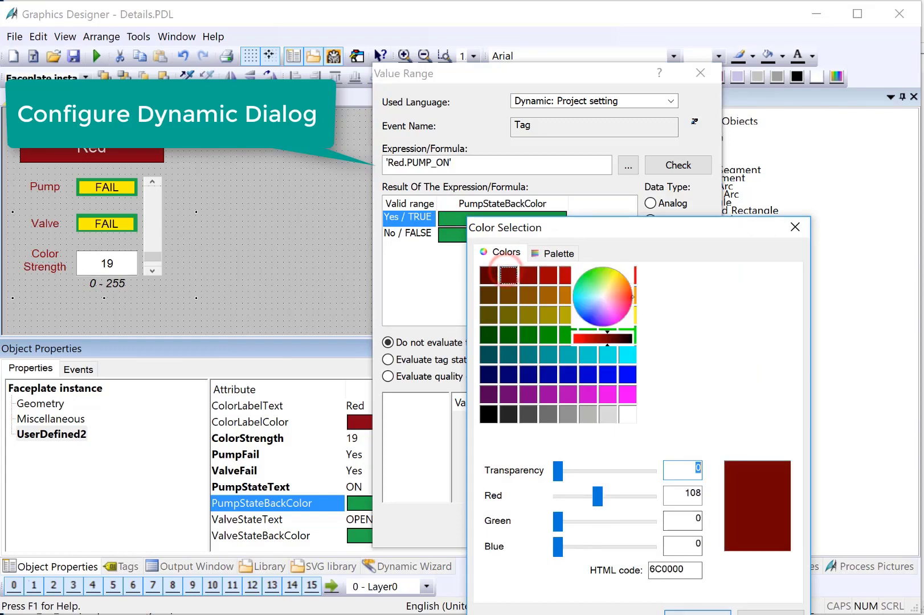
left_click(693, 613)
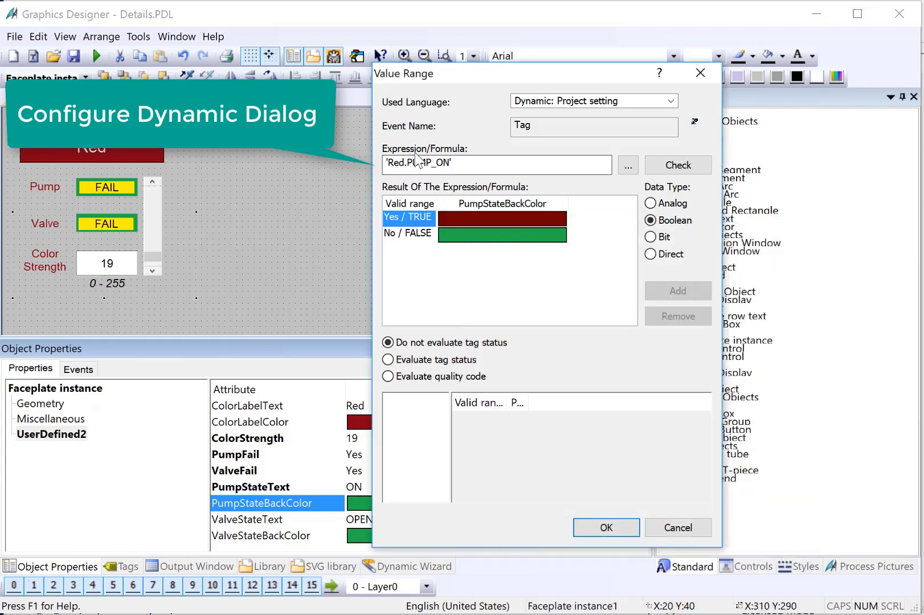
left_click(621, 532)
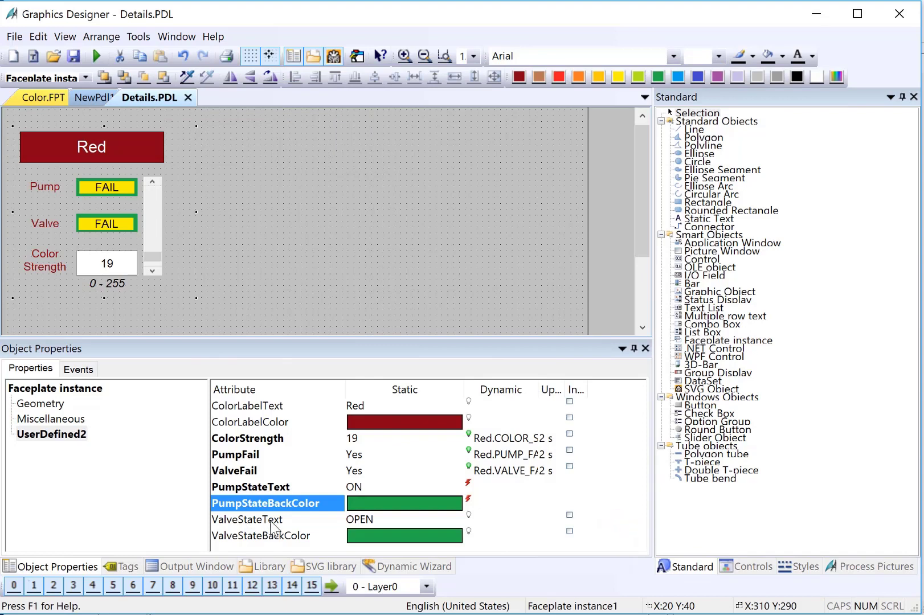
Step: Create a value-range dynamic on ValveStateText driven by the Red.VALVE_ON tag
right_click(469, 515)
left_click(498, 529)
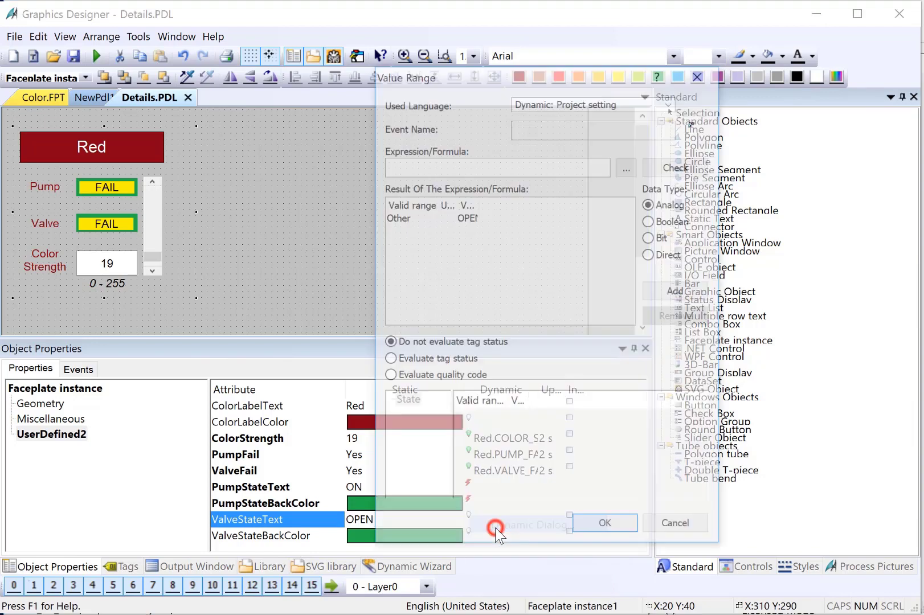
left_click(630, 166)
left_click(665, 176)
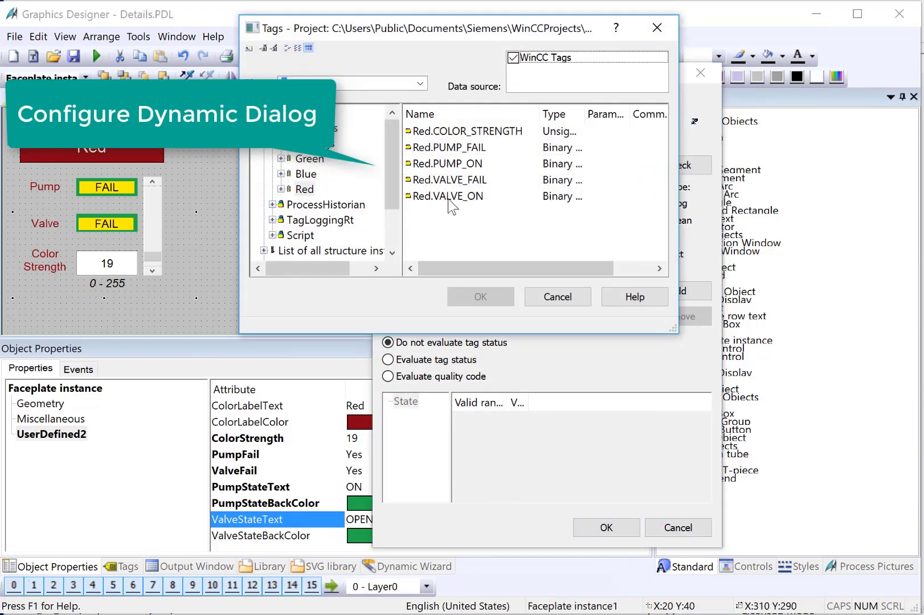
left_click(449, 196)
left_click(476, 297)
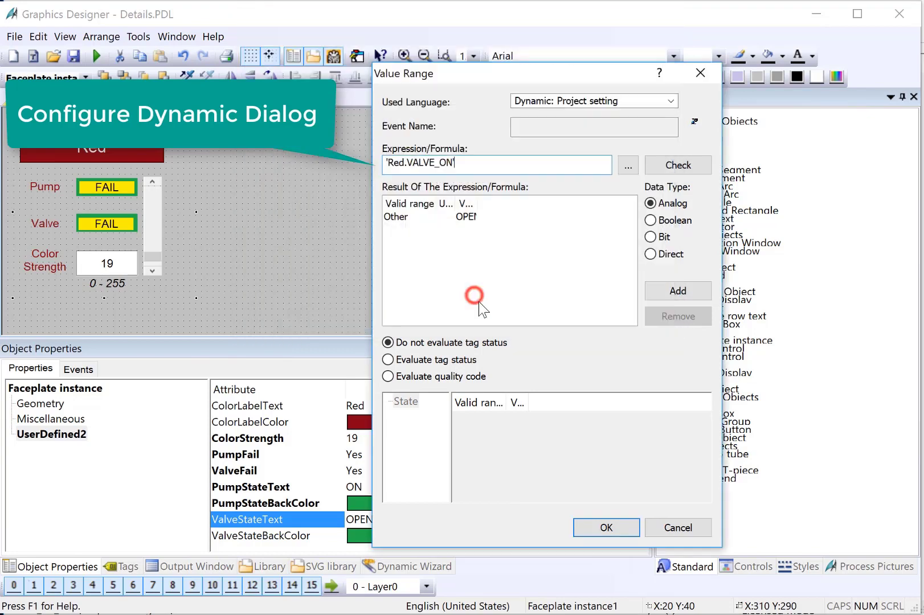
Step: Set the data type to Boolean with CLOSED as the FALSE text, and apply
left_click(657, 221)
double_click(462, 205)
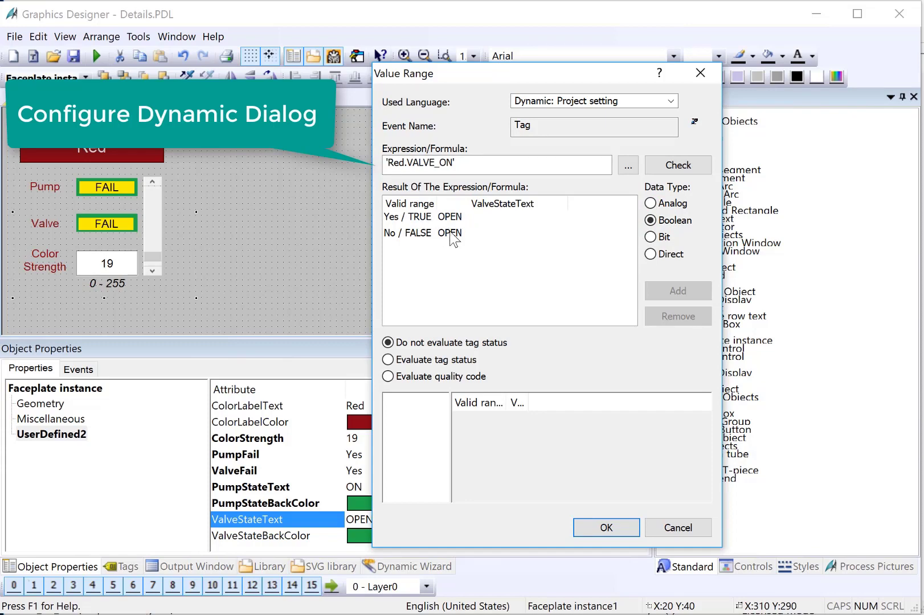
double_click(451, 234)
double_click(497, 289)
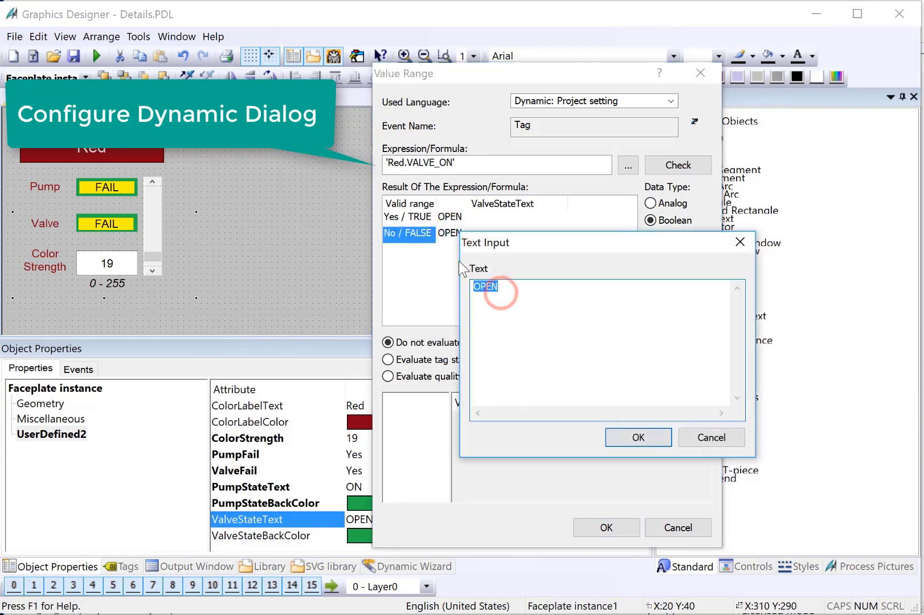
key("BackSpace")
type("CLOSED")
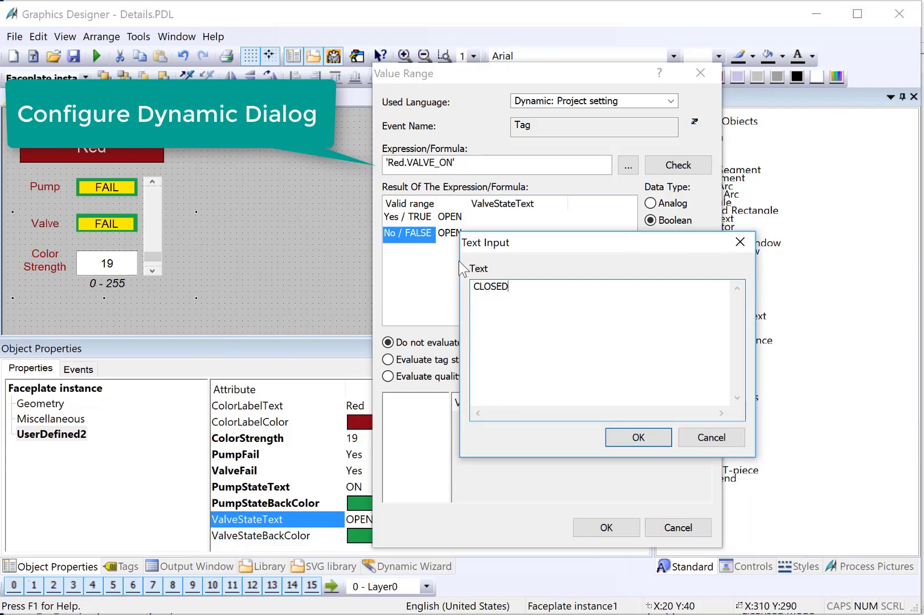
key("Return")
left_click(603, 528)
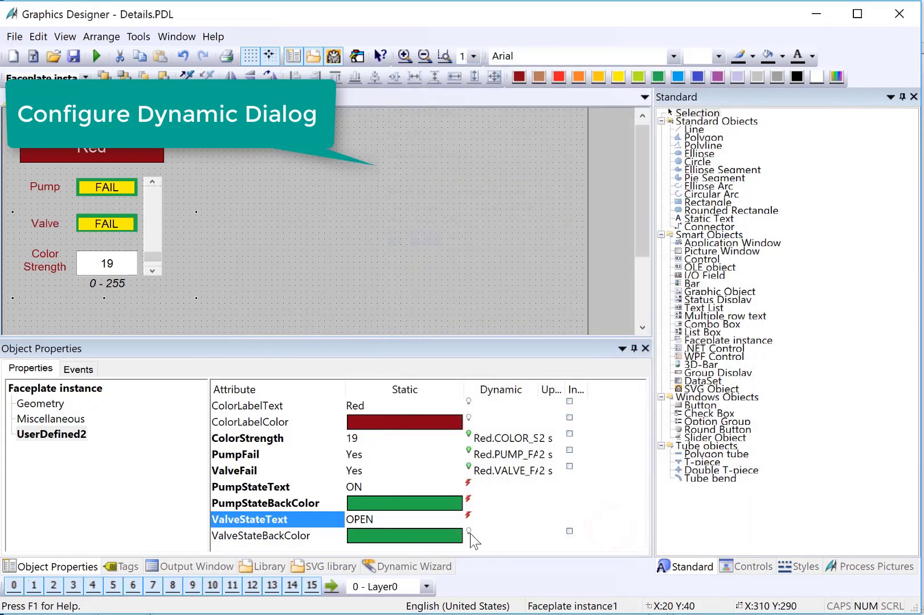
Step: Create a value-range dynamic on ValveStateBackColor driven by the Red.VALVE_ON tag
right_click(469, 532)
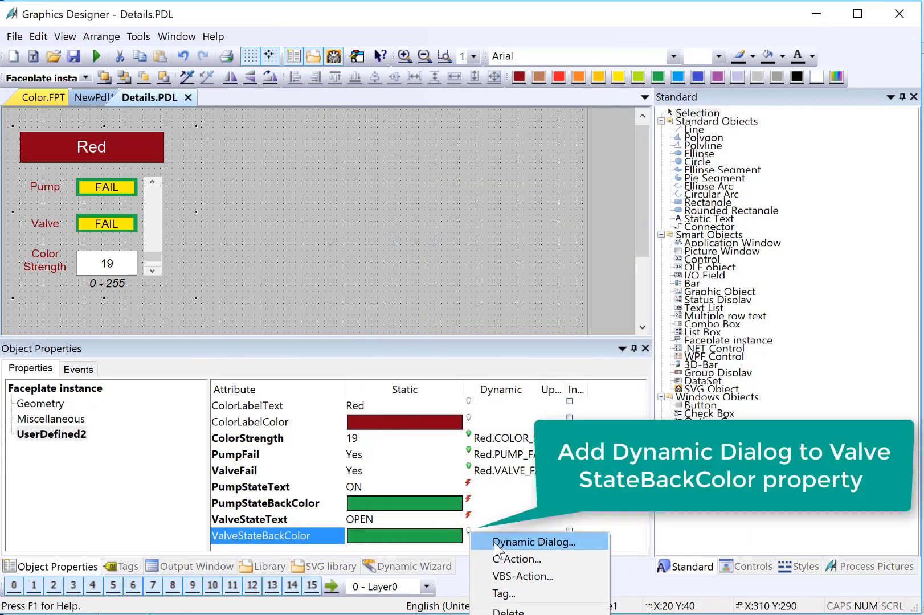
left_click(494, 542)
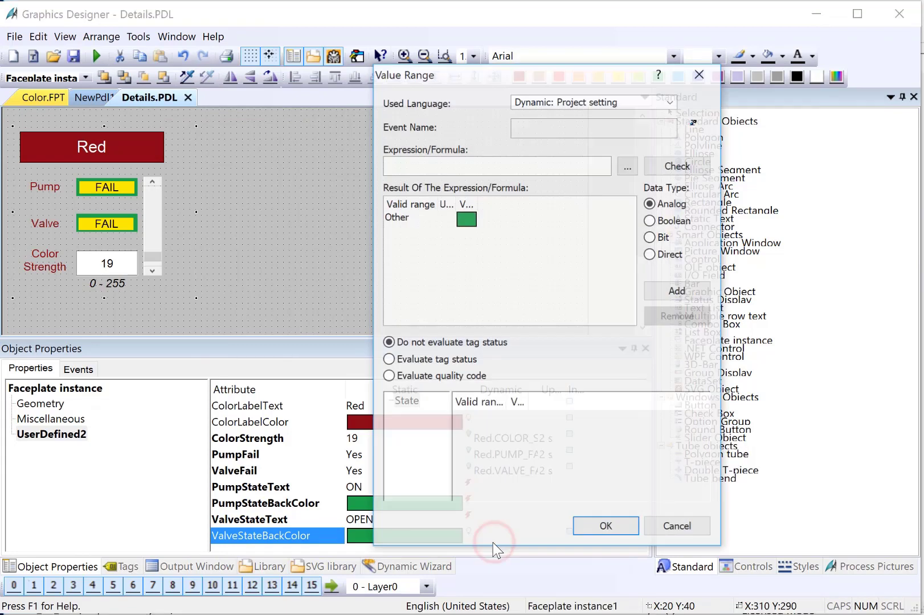
left_click(625, 165)
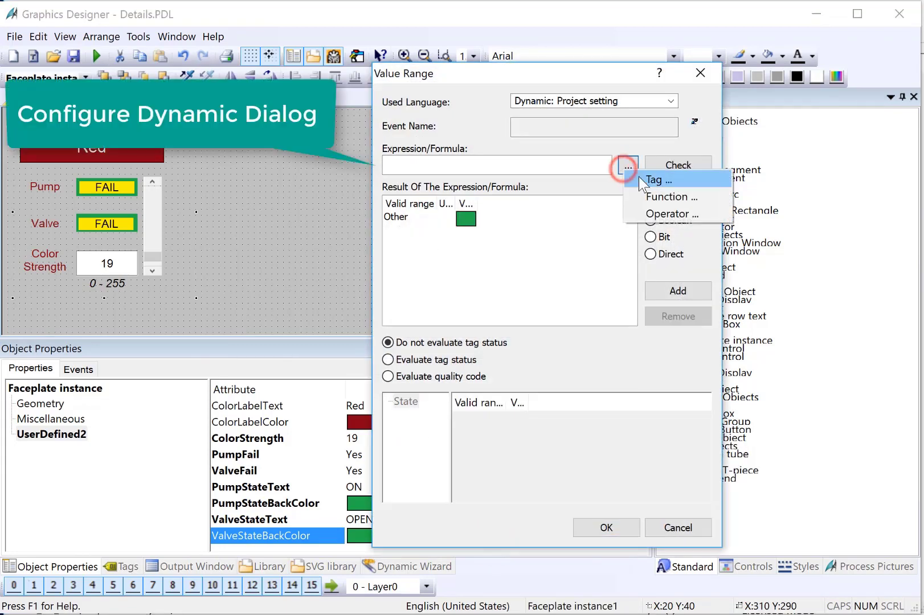
left_click(639, 177)
left_click(480, 197)
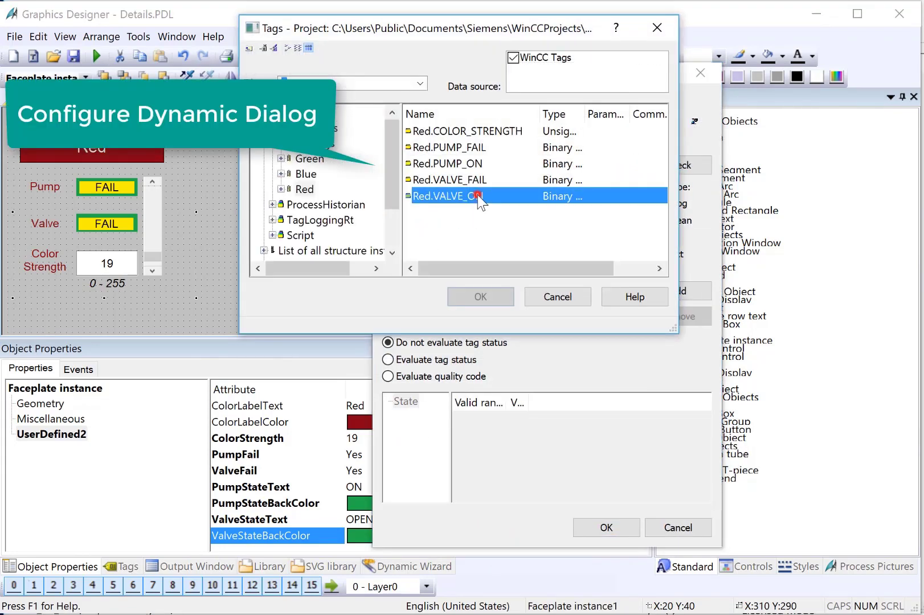
left_click(481, 297)
Step: Set the data type to Boolean with dark red for TRUE, and apply
left_click(654, 221)
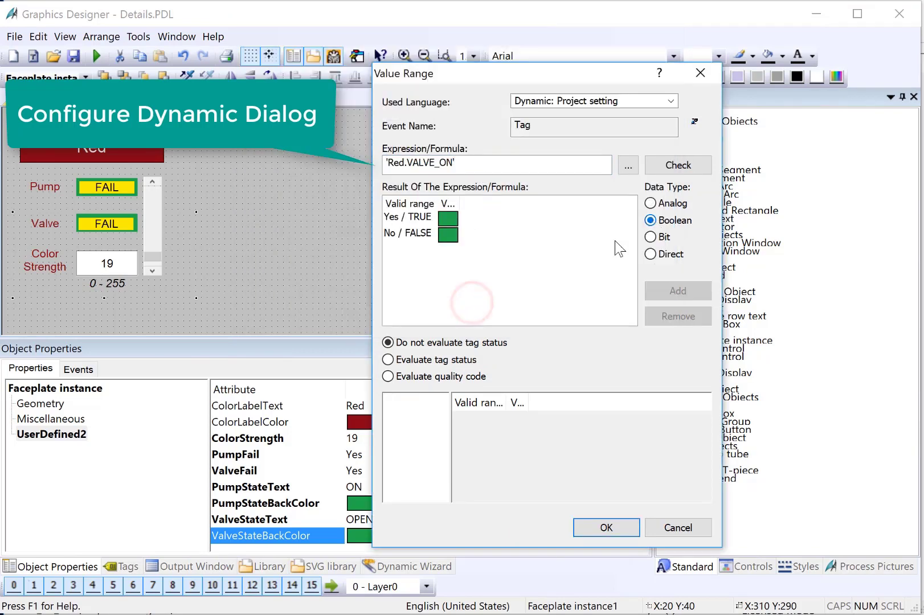
left_click_drag(457, 204, 543, 208)
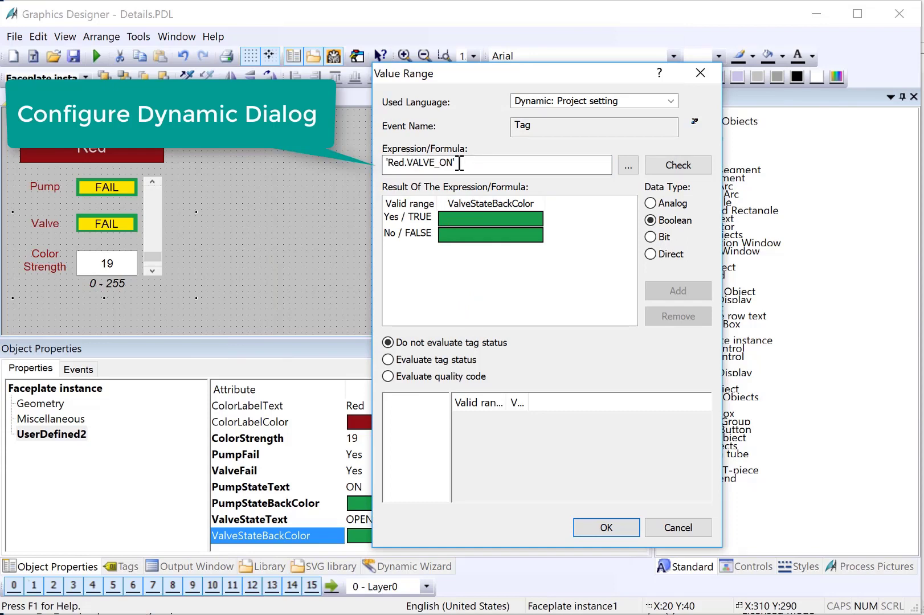
double_click(468, 214)
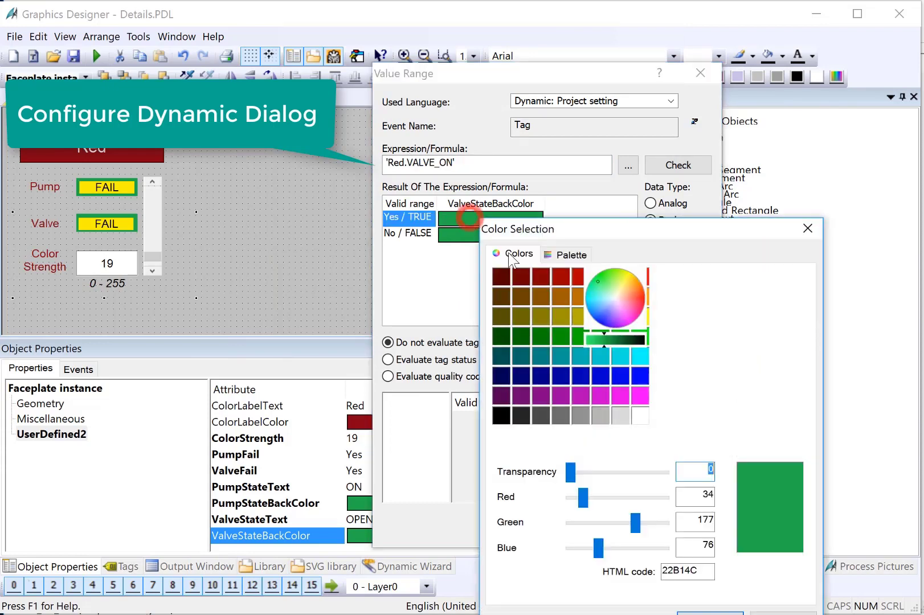
left_click(522, 277)
left_click(710, 611)
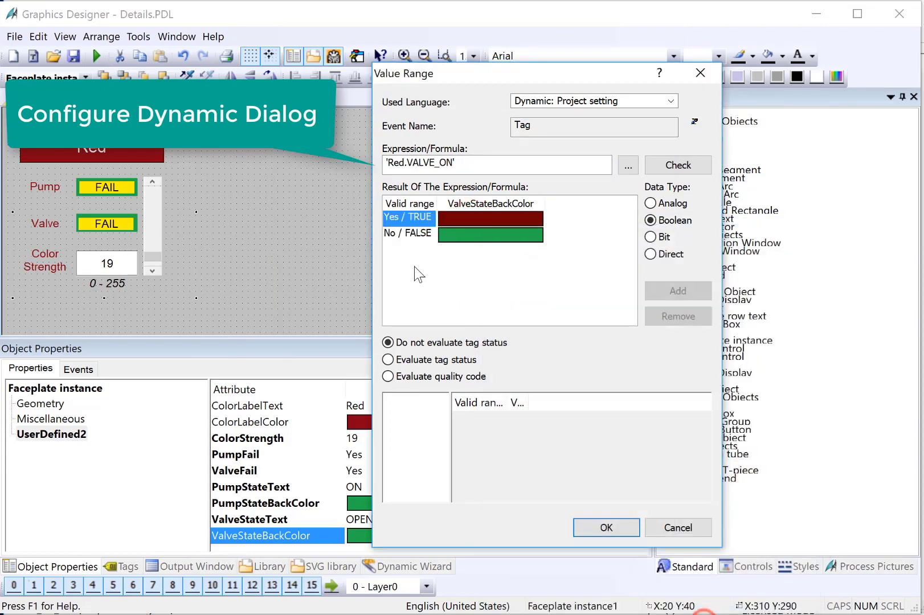
left_click(602, 529)
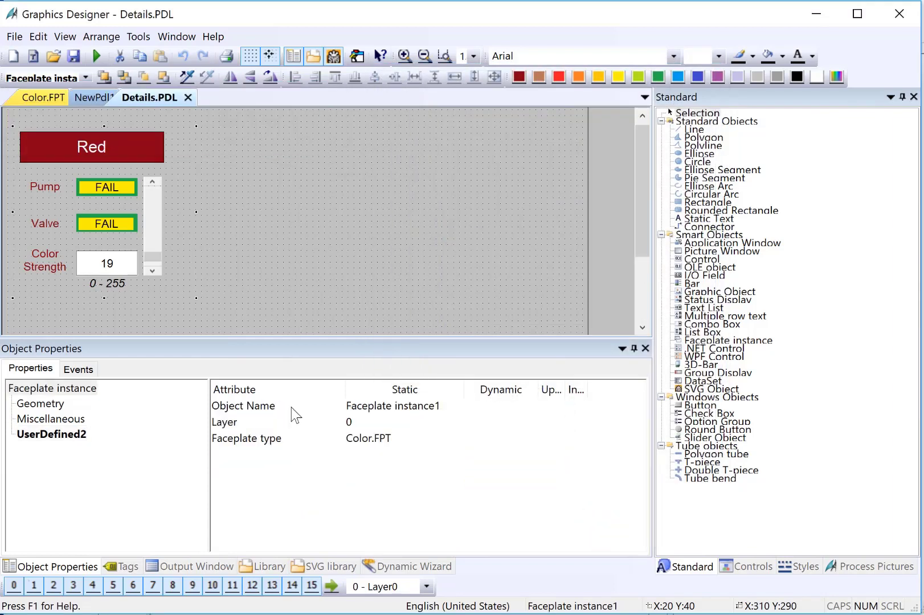
Step: Enter fpColorRed as the Object Name of the Red faceplate instance
left_click(242, 407)
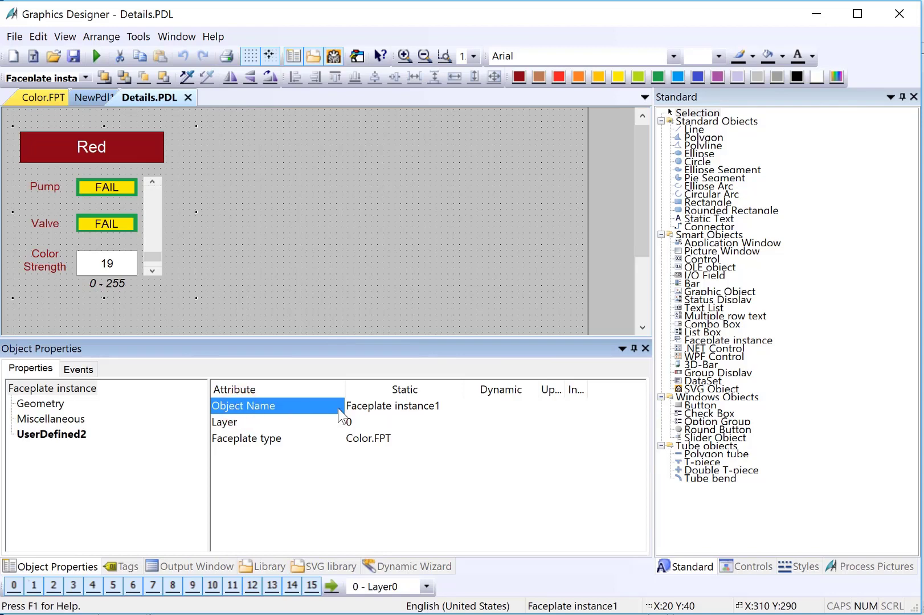
double_click(277, 405)
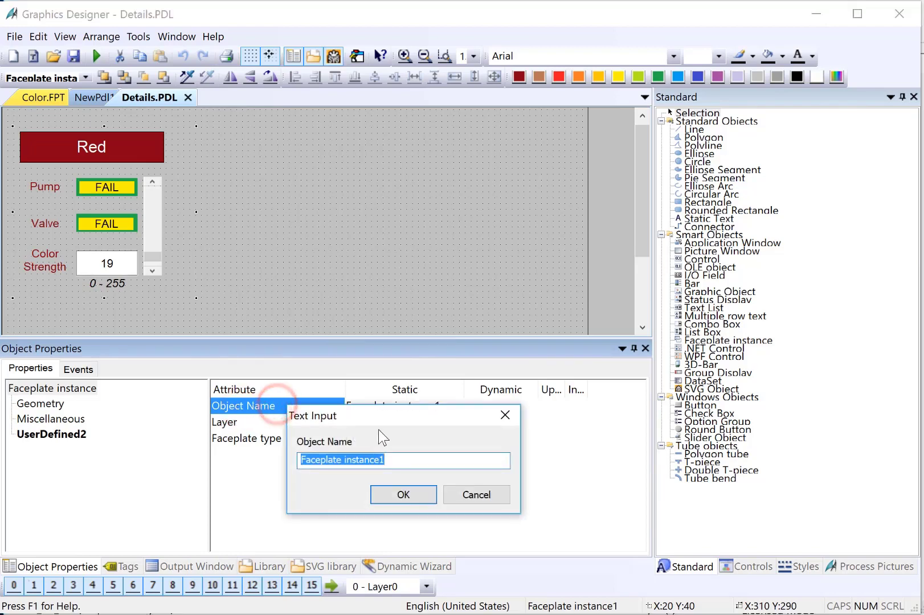
type("fpColo")
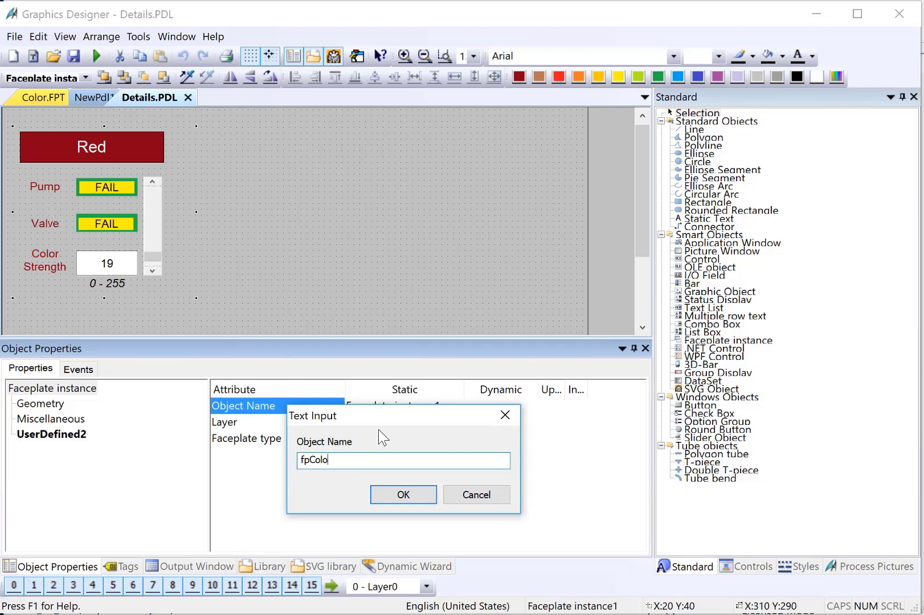
type("rRed")
left_click(381, 495)
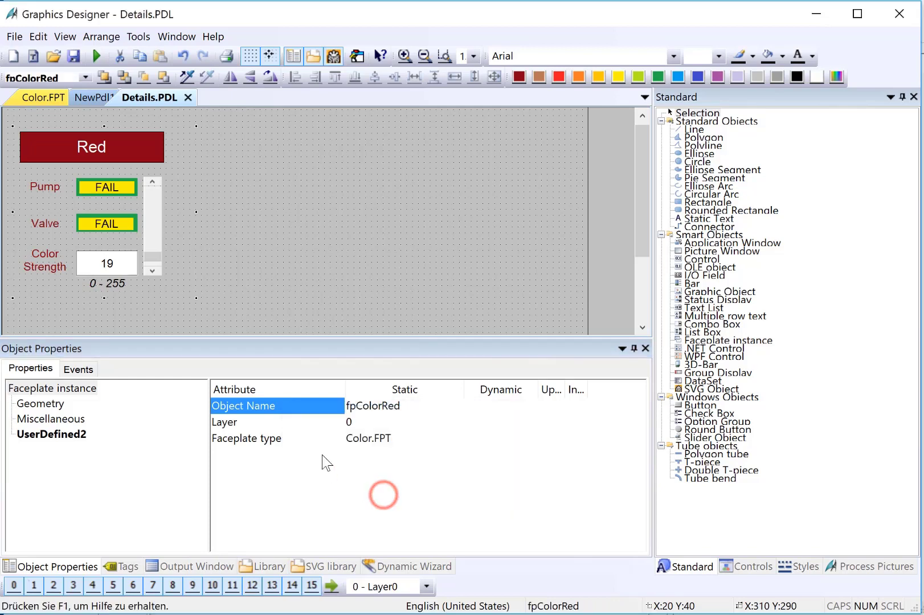
Step: Duplicate the Red faceplate twice, placing the copies to its right
right_click(76, 178)
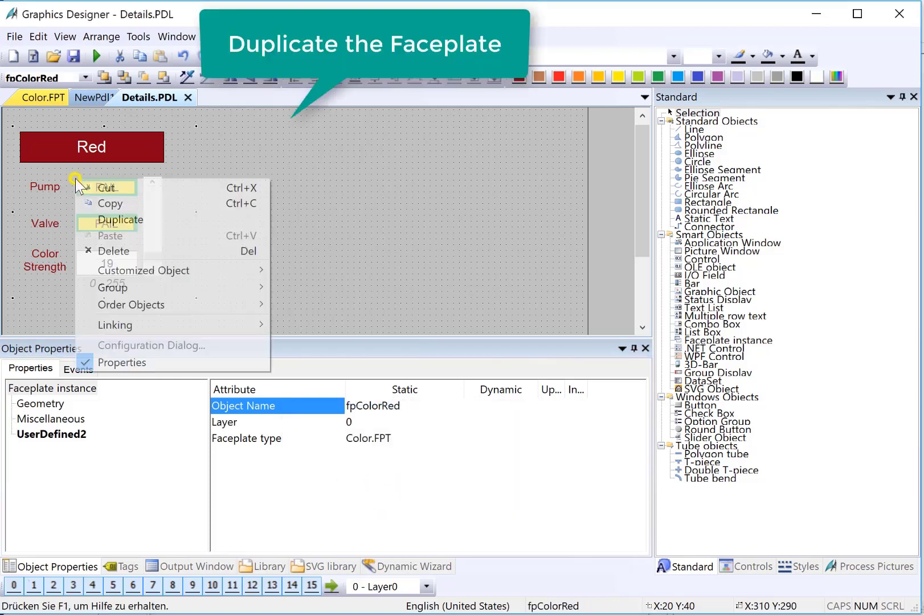
left_click(93, 214)
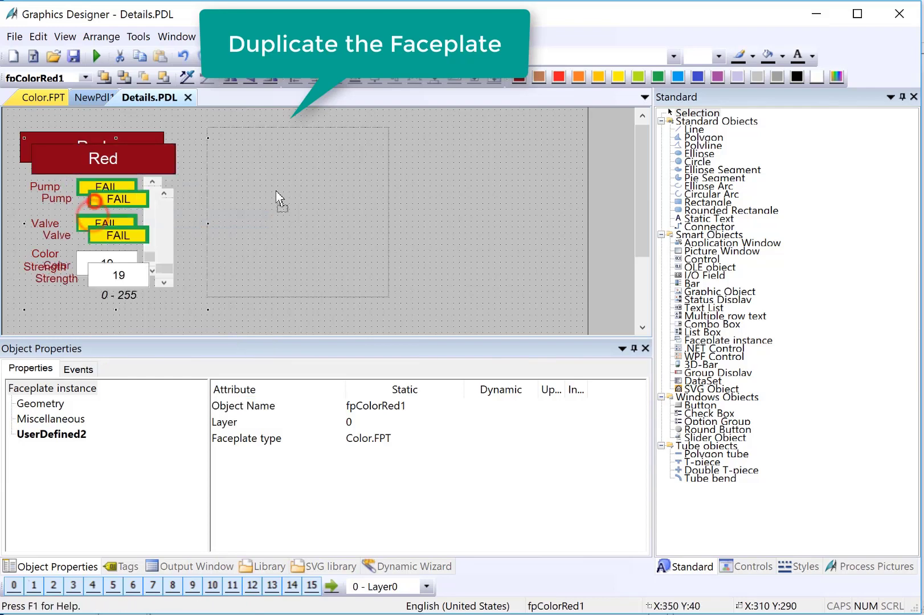
left_click_drag(256, 196, 256, 195)
right_click(298, 202)
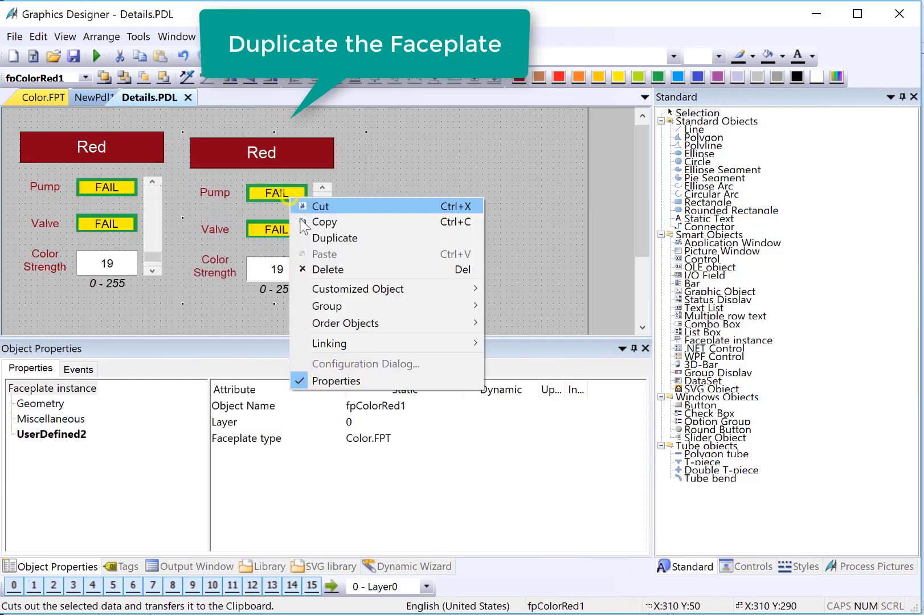
left_click(308, 235)
left_click_drag(332, 213, 480, 201)
Step: Align the three faceplates' tops and space them evenly horizontally
left_click(16, 123)
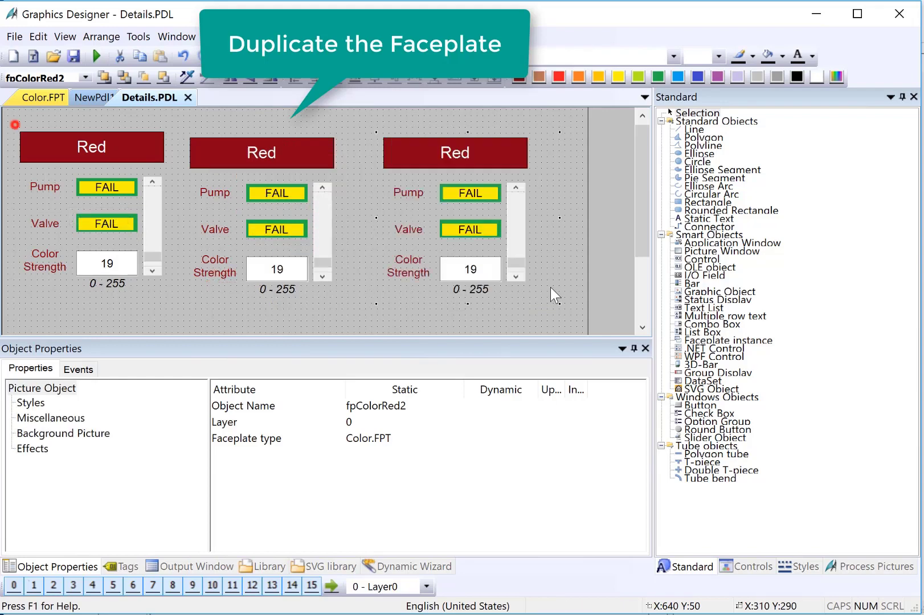
key("ctrl+a")
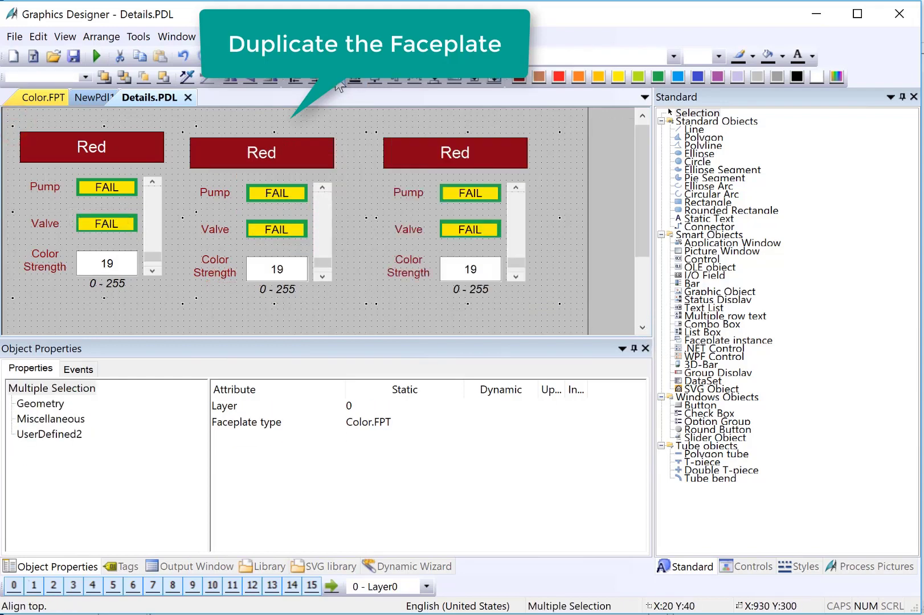
left_click(335, 78)
left_click(417, 82)
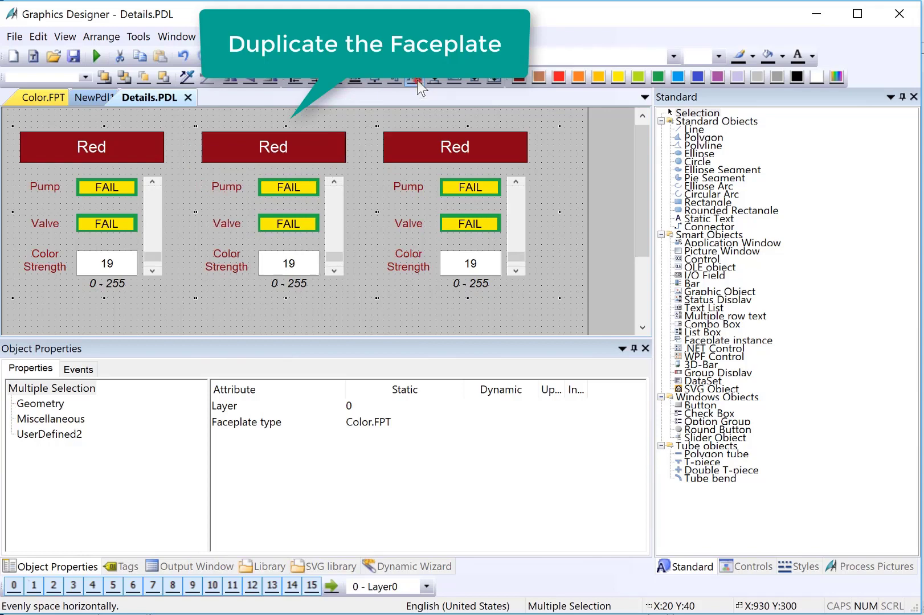
left_click(488, 318)
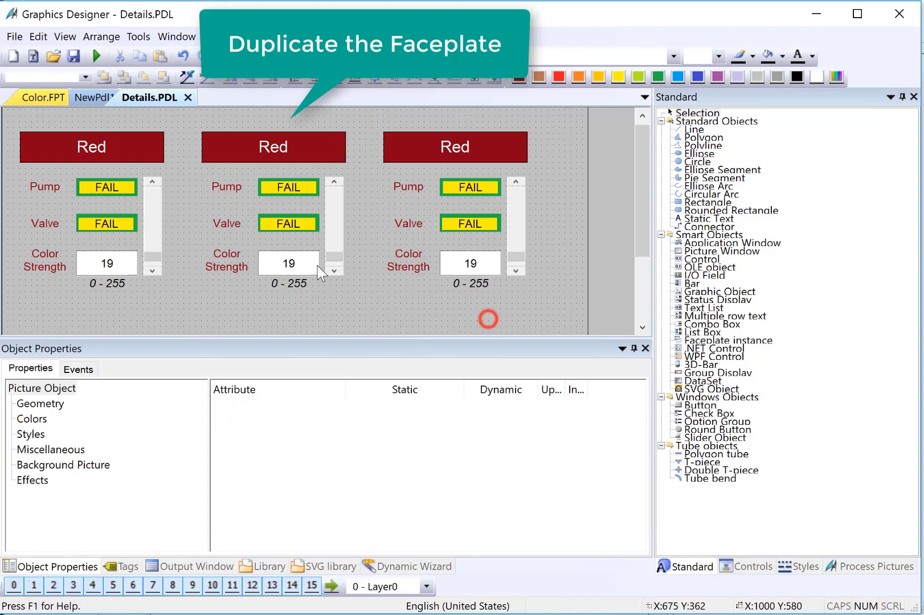
left_click(237, 178)
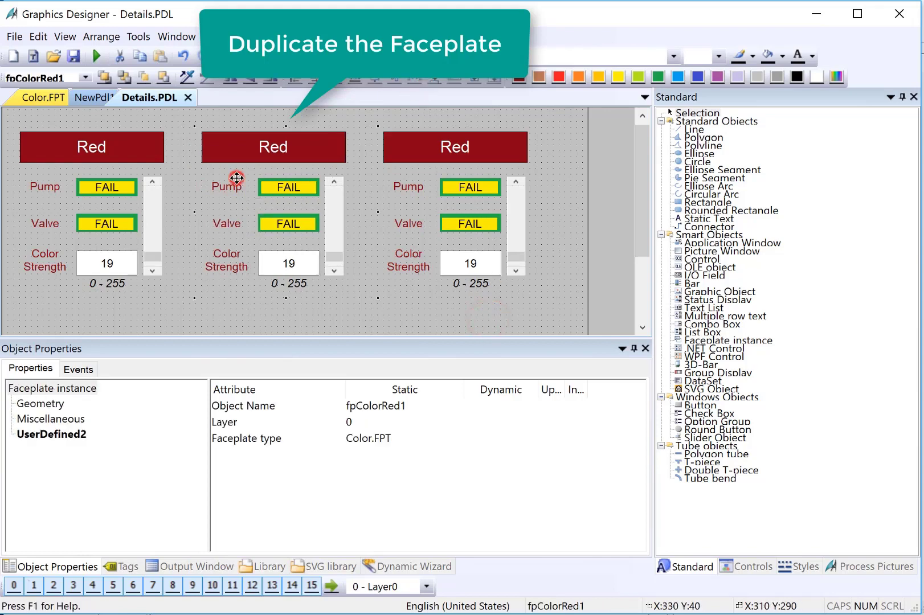
Step: Set the middle faceplate's ColorLabelText to 'Green'
left_click(52, 435)
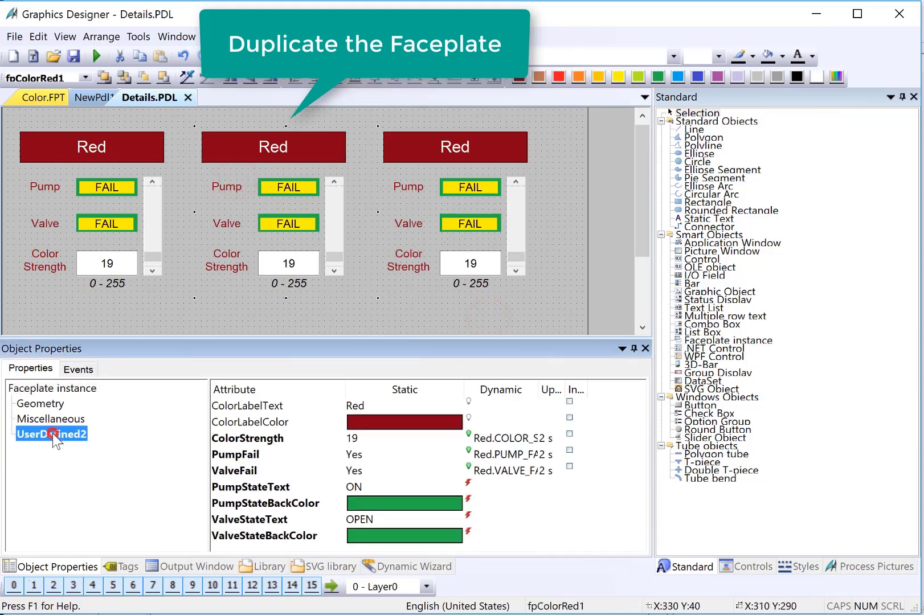
double_click(238, 407)
left_click(433, 442)
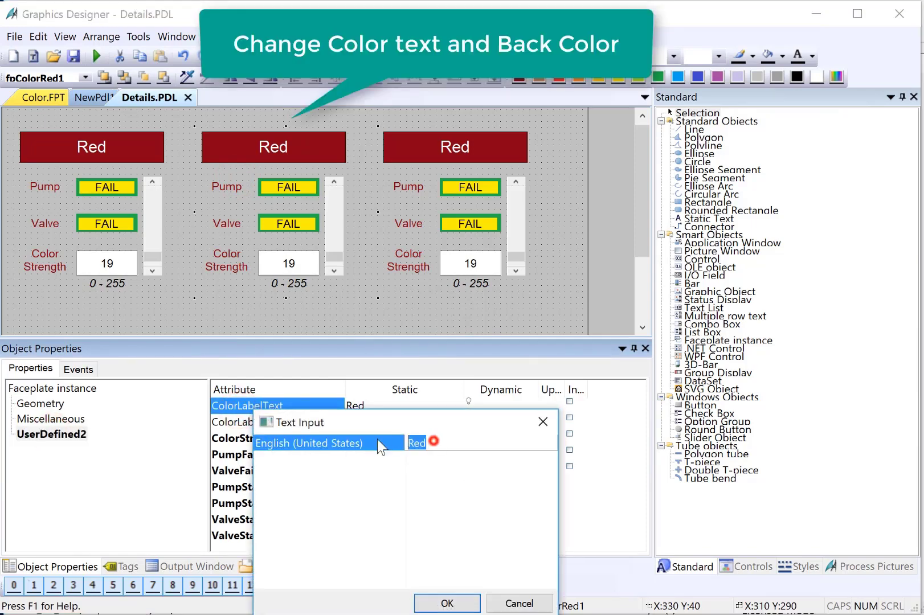
type("Green")
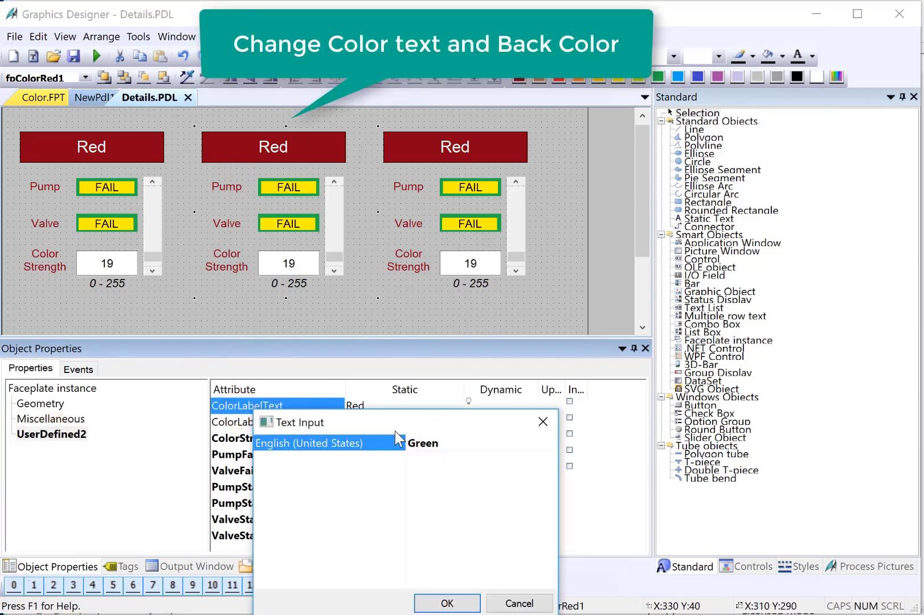
left_click(448, 604)
Step: Give the middle faceplate a dark green ColorLabelColor
left_click(246, 421)
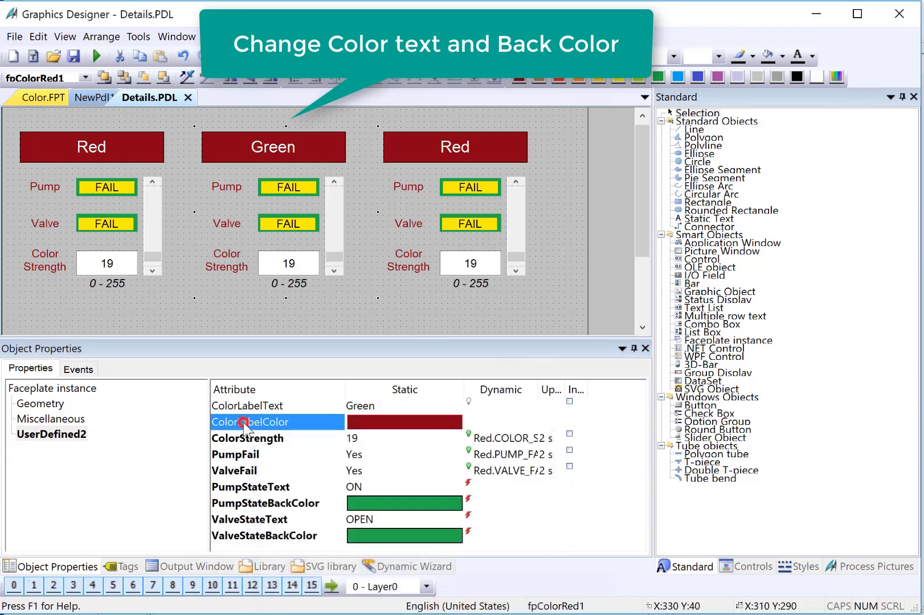
double_click(352, 426)
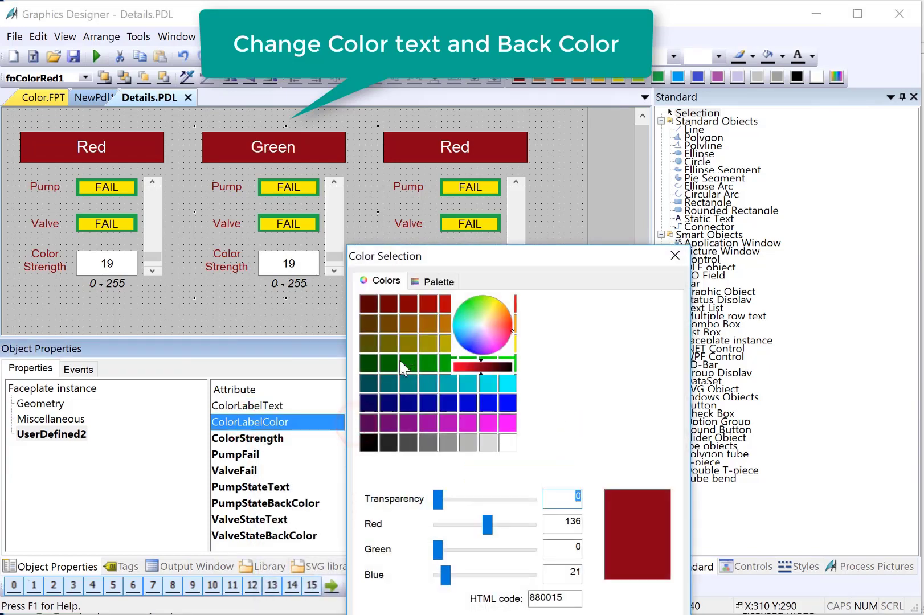
double_click(393, 363)
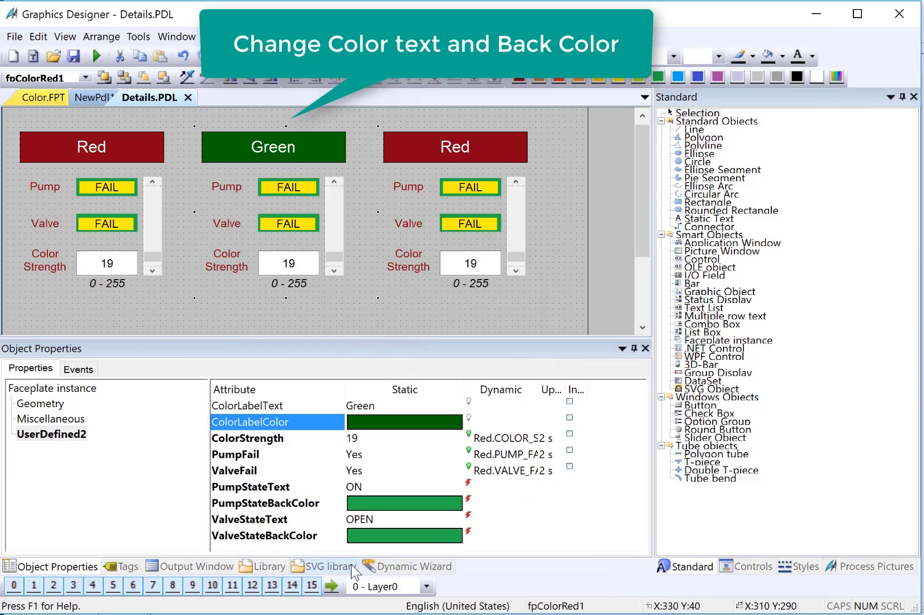
double_click(538, 389)
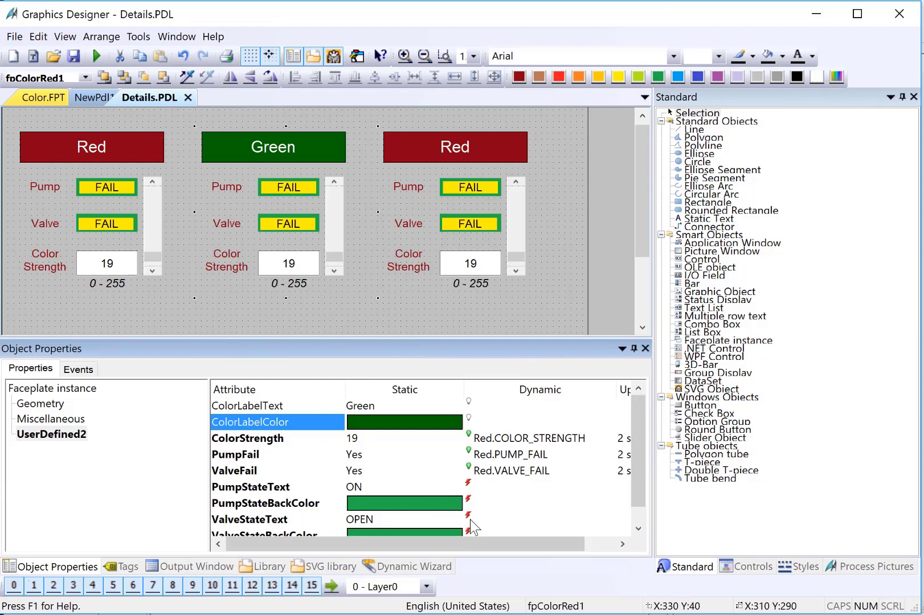
Step: Set up a find-and-replace of Red with Green in the faceplate's tag connections
right_click(237, 210)
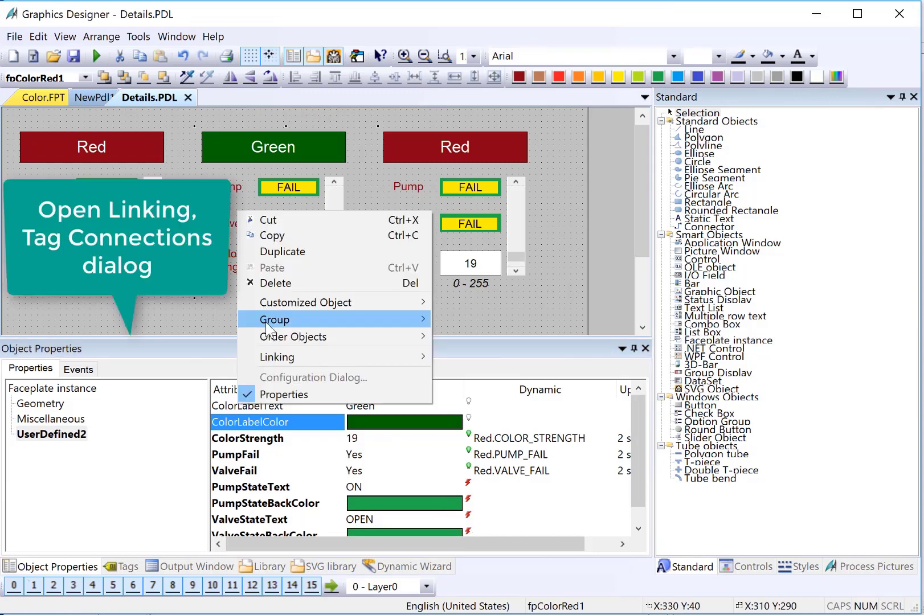
mouse_move(335, 357)
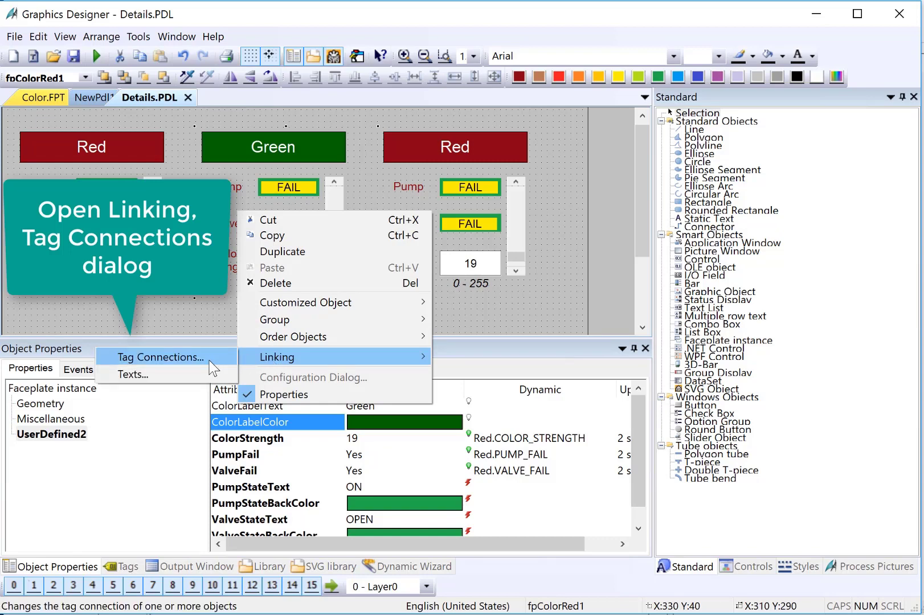
left_click(211, 368)
left_click(366, 184)
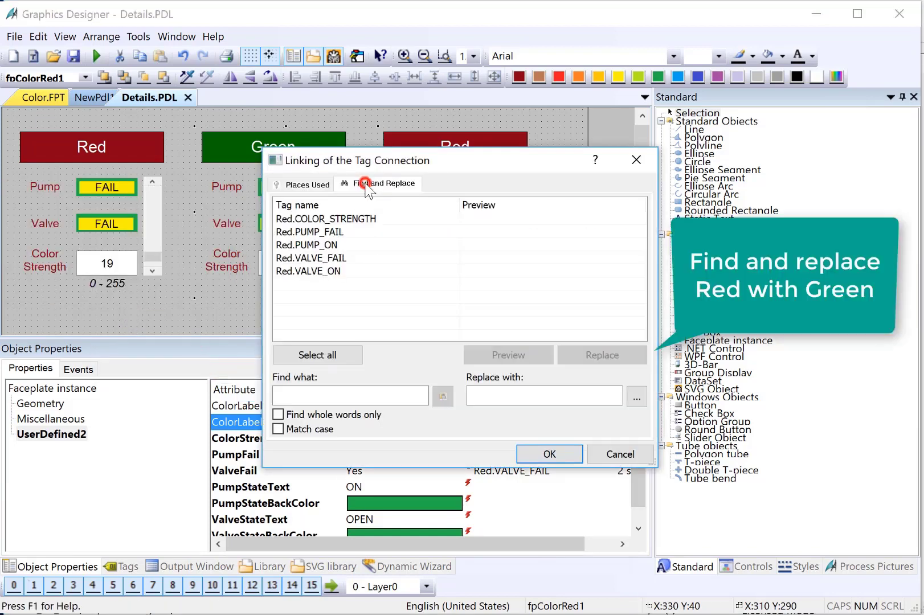
left_click(306, 390)
type("Red")
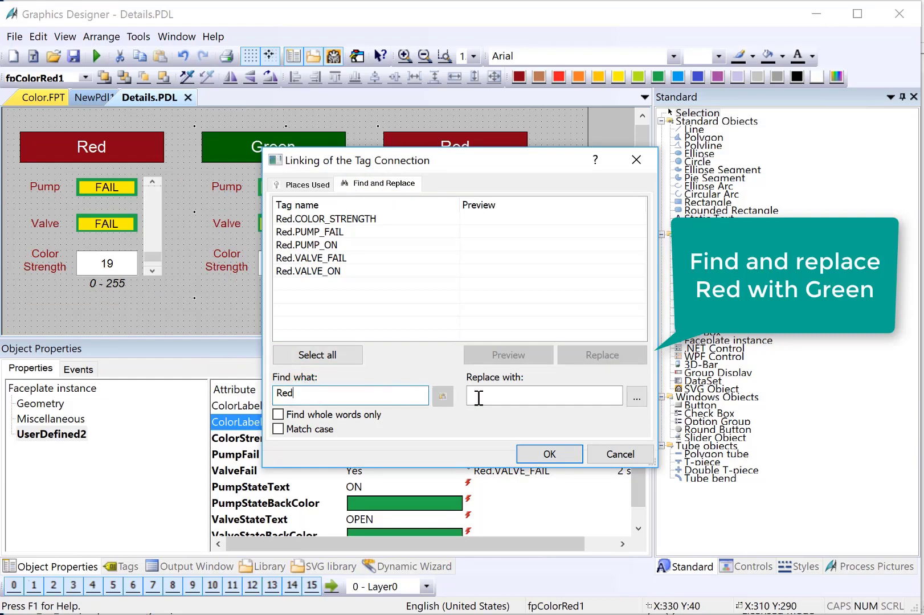
left_click(479, 398)
type("Green")
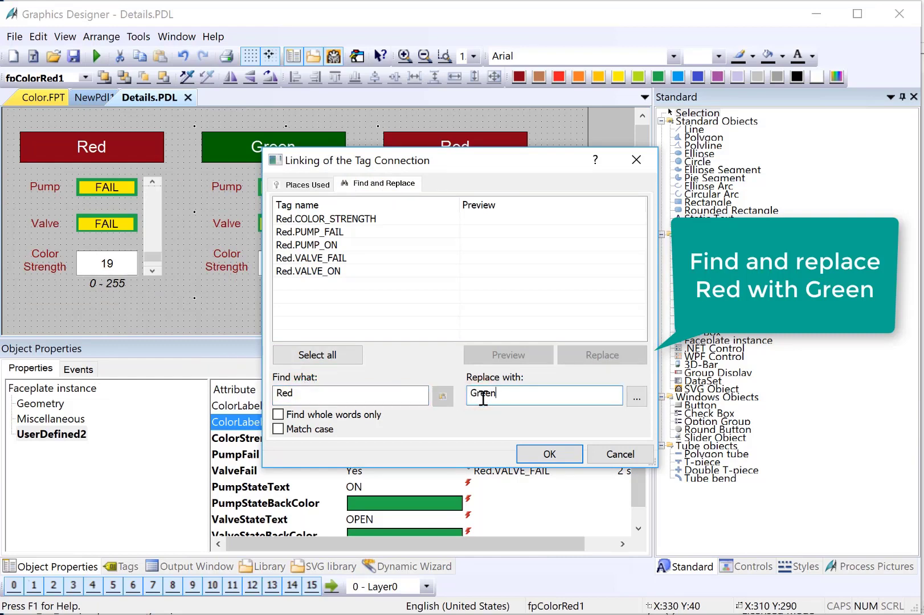
Step: Apply the replacement to all five tags, then check the PumpStateBackColor dynamic
left_click(294, 354)
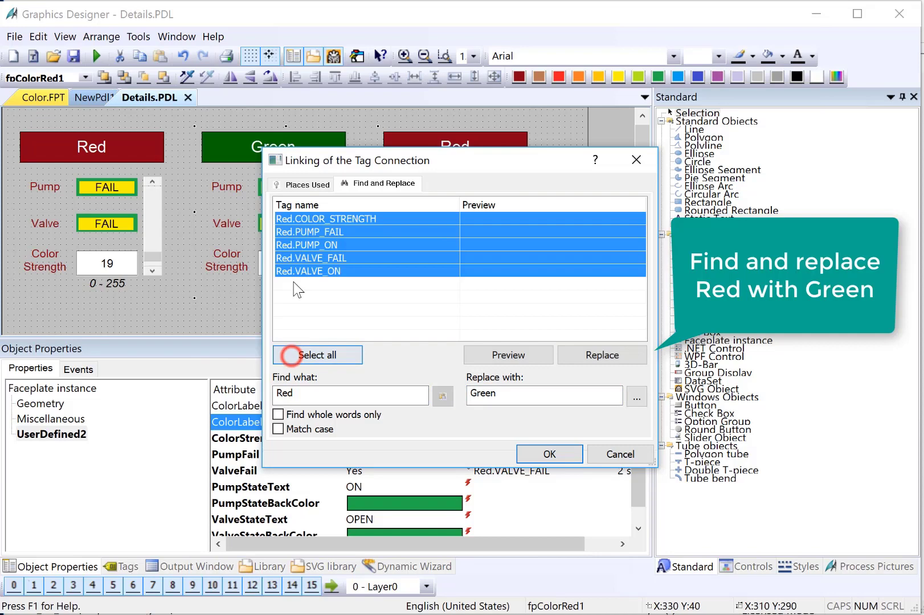
left_click(507, 357)
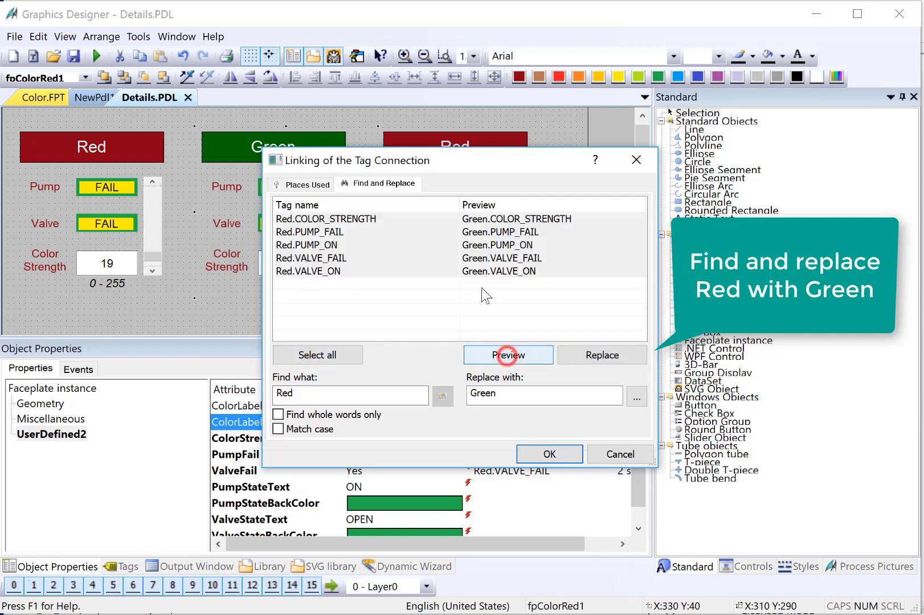
left_click(582, 357)
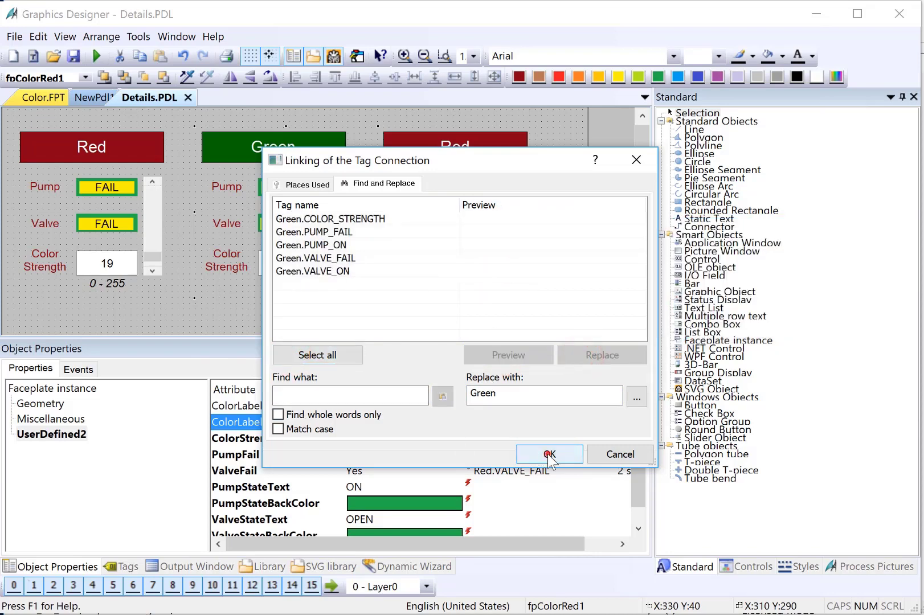
left_click(550, 456)
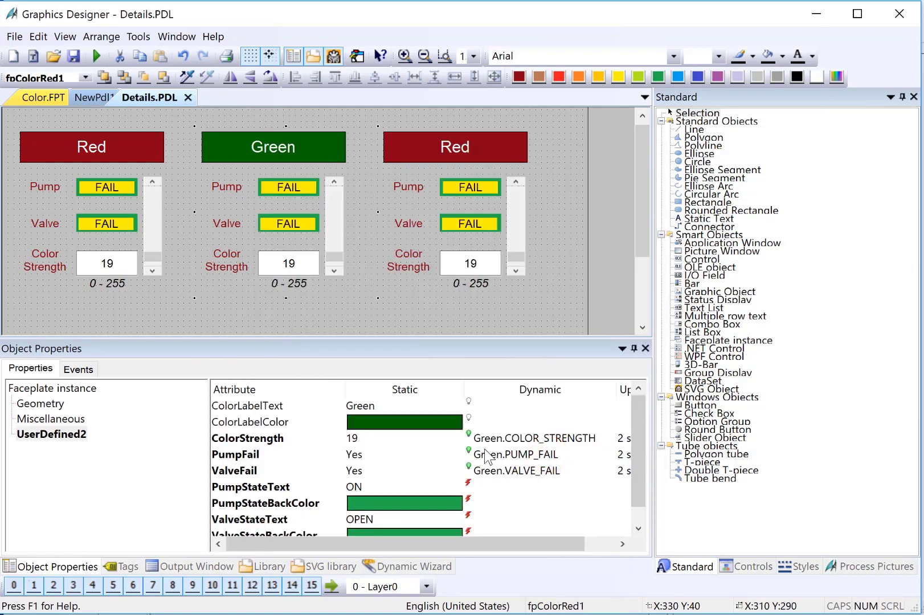
double_click(471, 504)
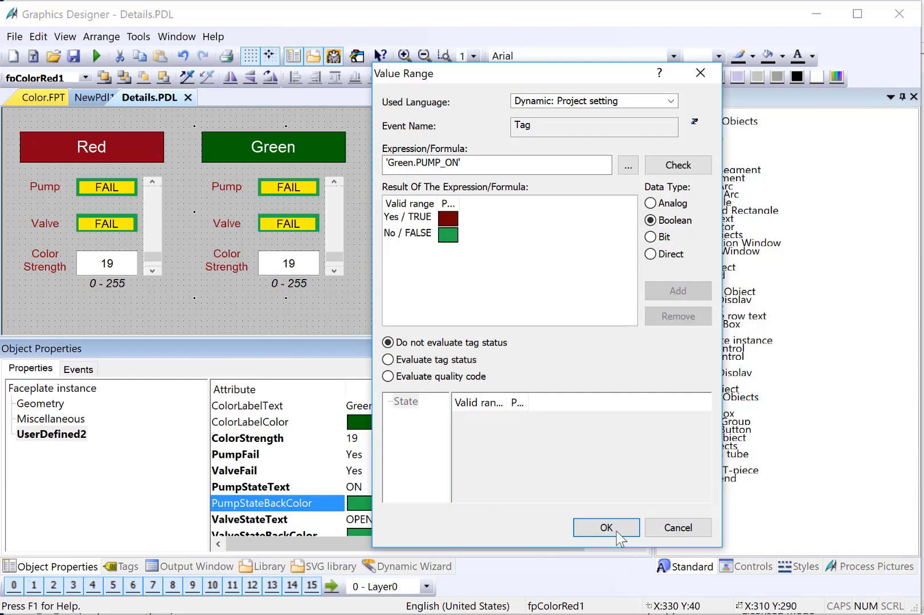
left_click(656, 529)
Step: Change the third faceplate's label text from Red to Blue and its label colour to dark blue
left_click(443, 146)
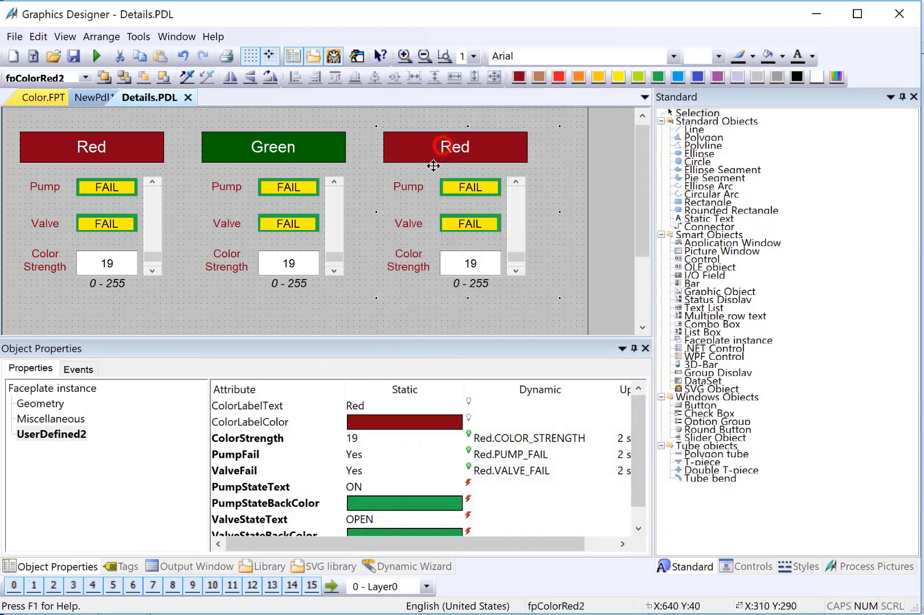
double_click(273, 406)
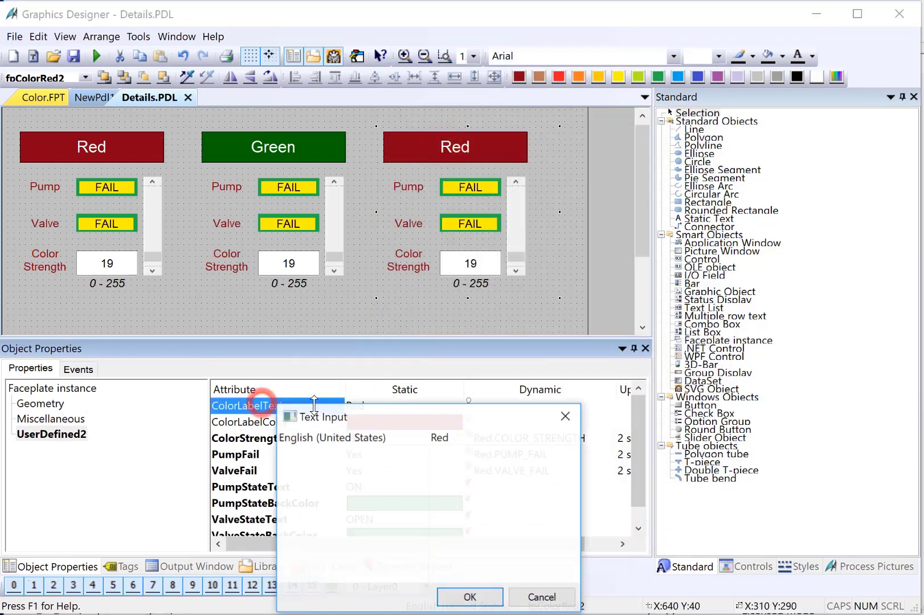
left_click(451, 437)
double_click(450, 436)
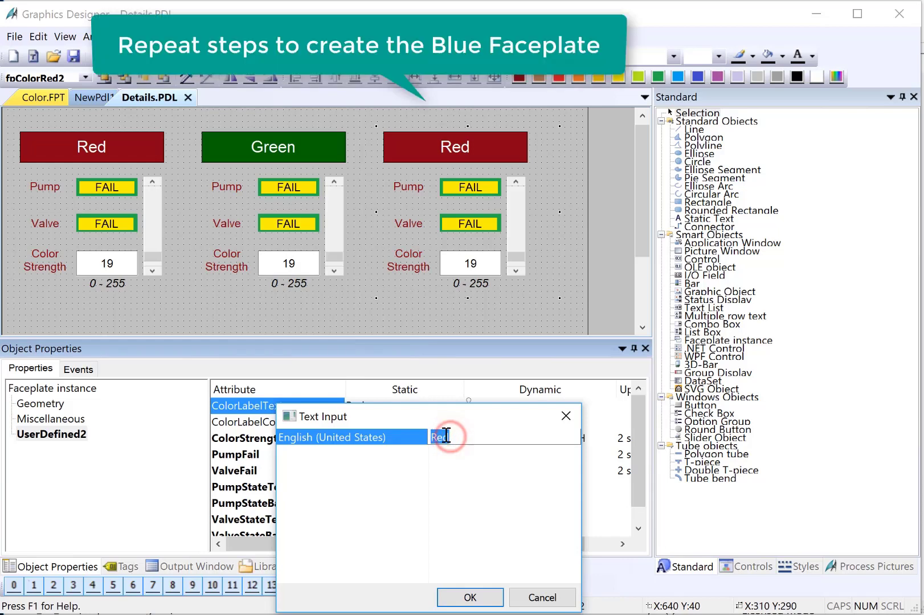
type("Blue")
key("Return")
left_click(470, 598)
double_click(239, 425)
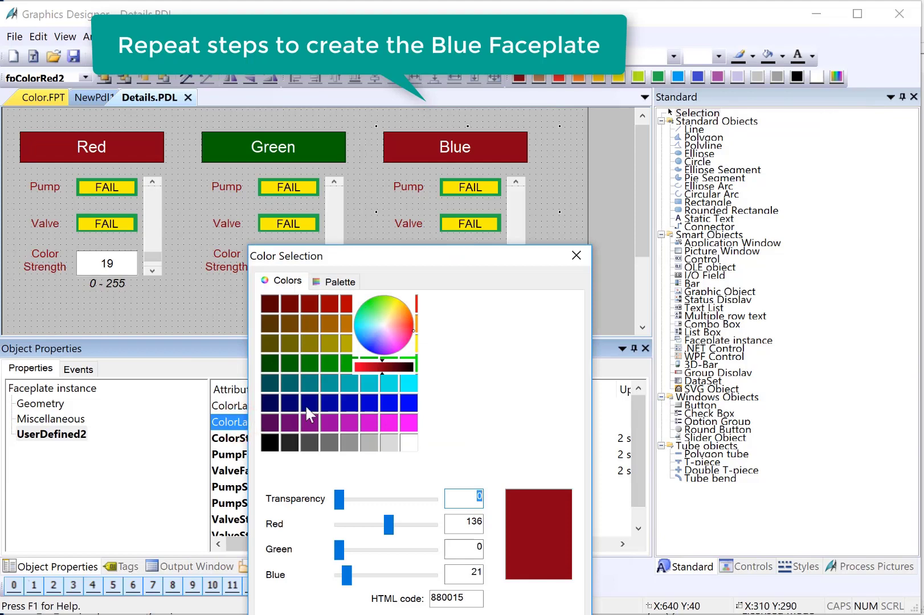
double_click(305, 405)
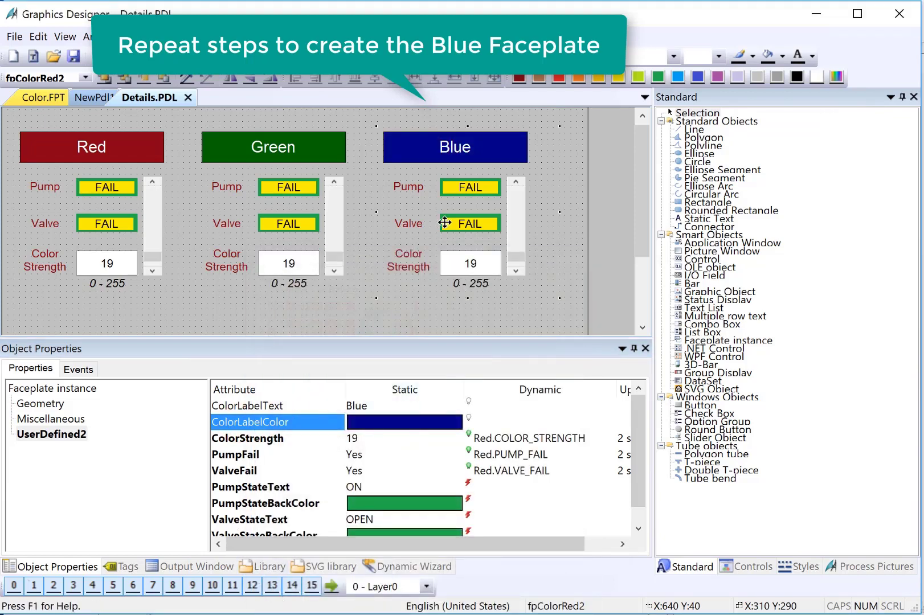
Step: Find 'Red' and replace it with 'Blue' in all five of the faceplate's tag connections
right_click(446, 209)
mouse_move(506, 352)
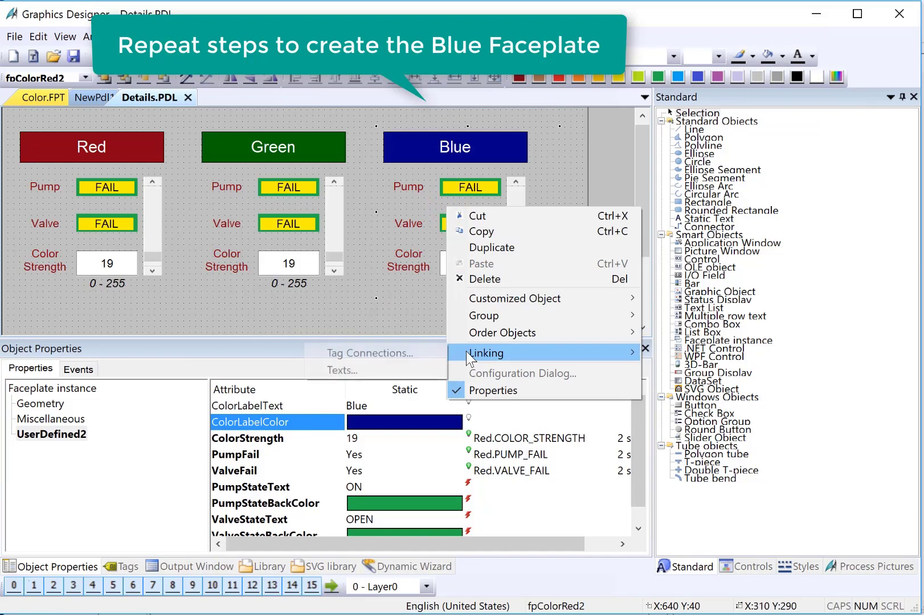
left_click(400, 354)
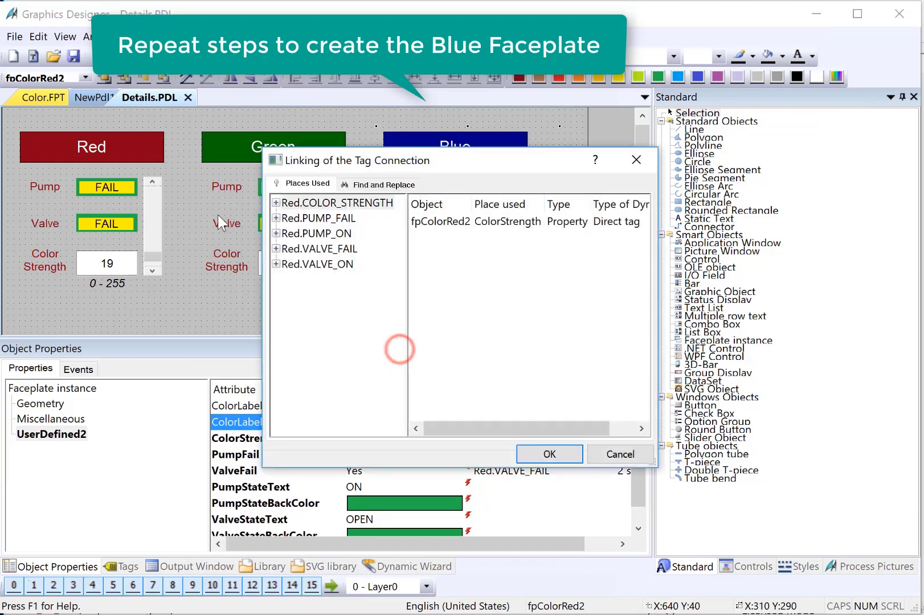
left_click(361, 185)
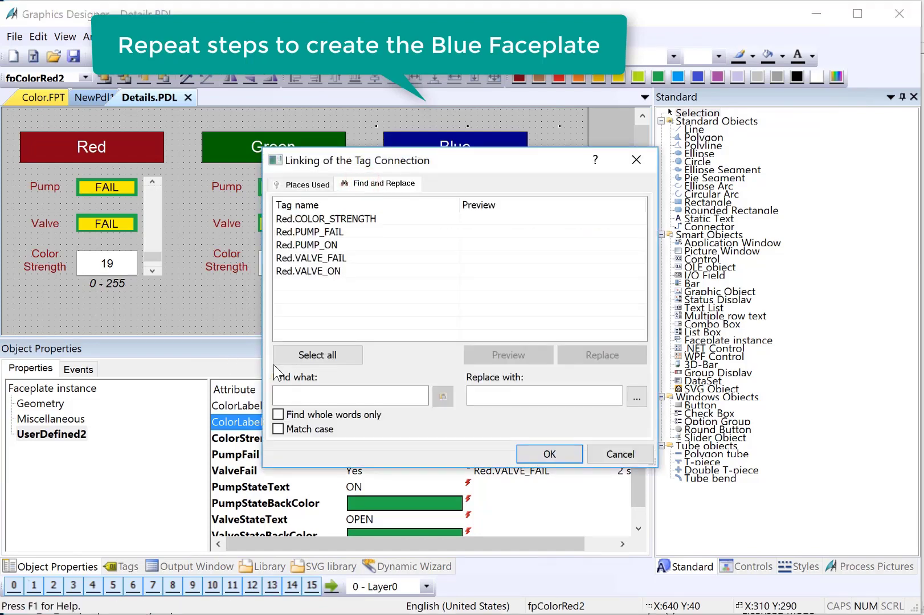
type("Red")
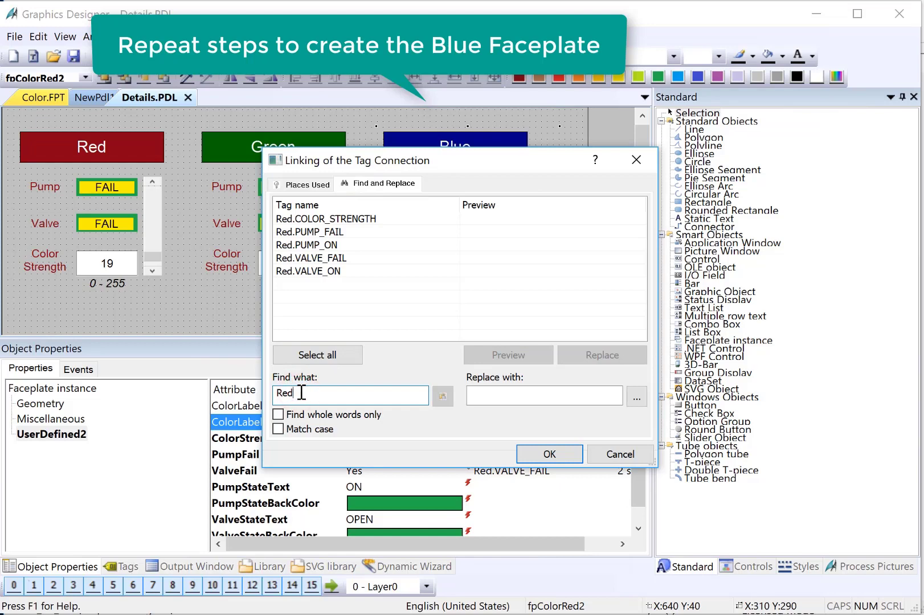
left_click(288, 357)
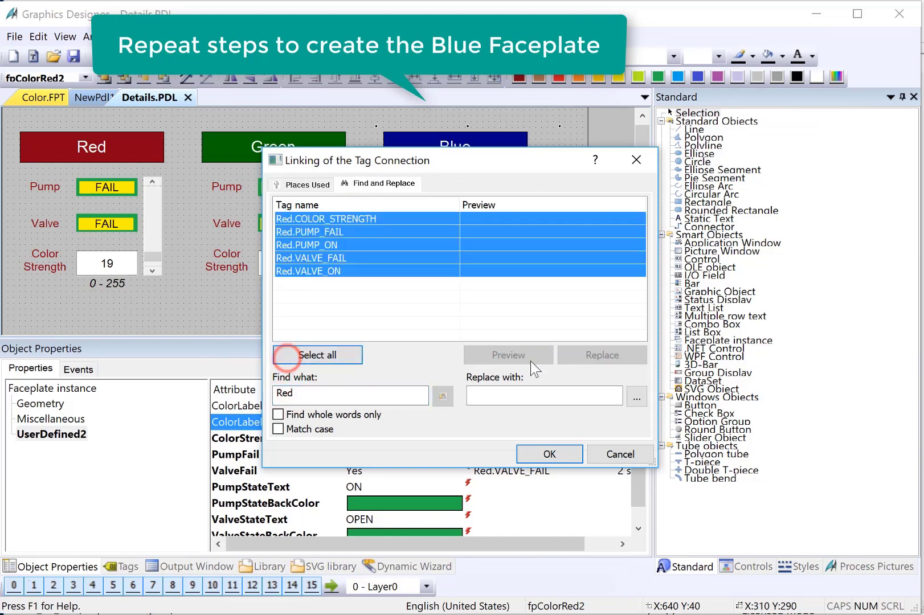
left_click(512, 392)
type("Blue")
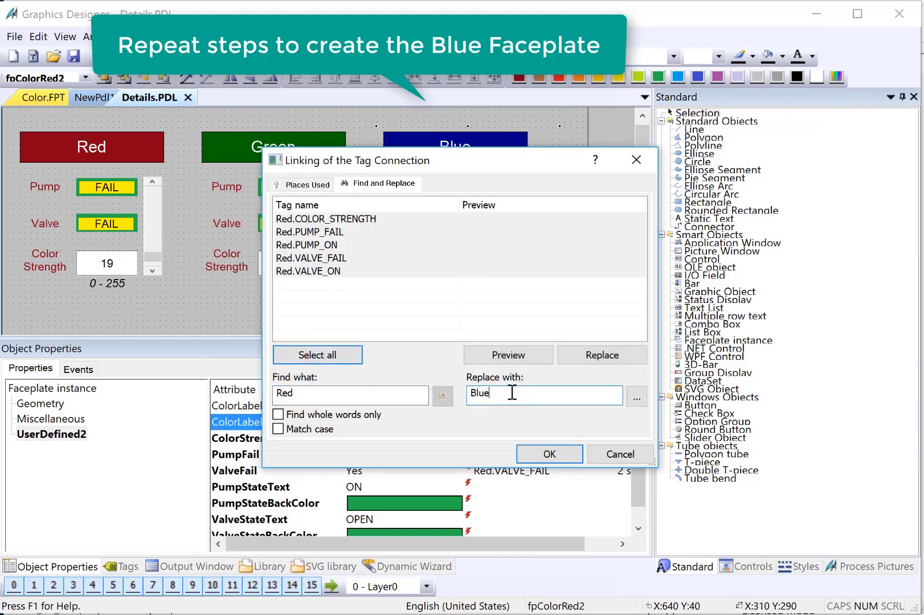
left_click(475, 355)
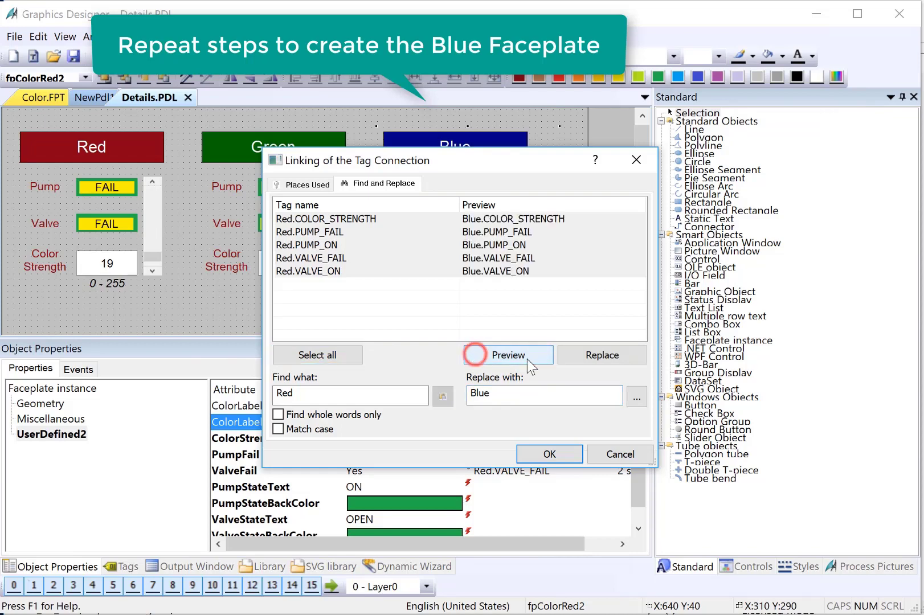
left_click(599, 357)
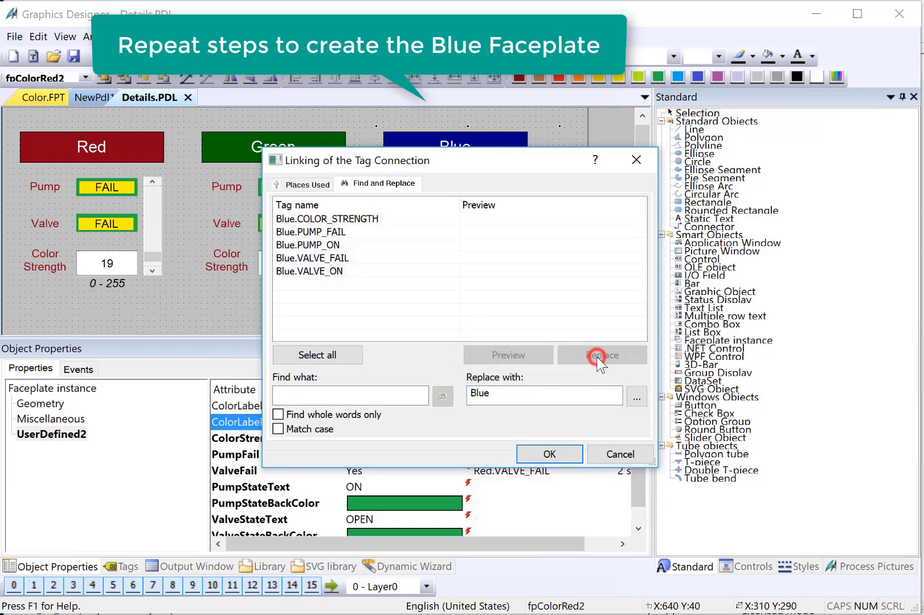
left_click(550, 453)
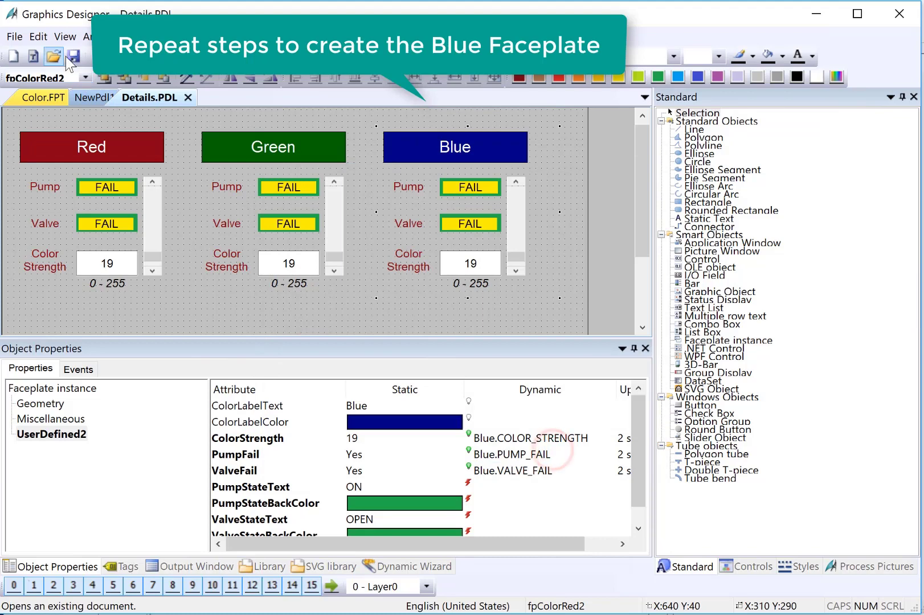
left_click(346, 181)
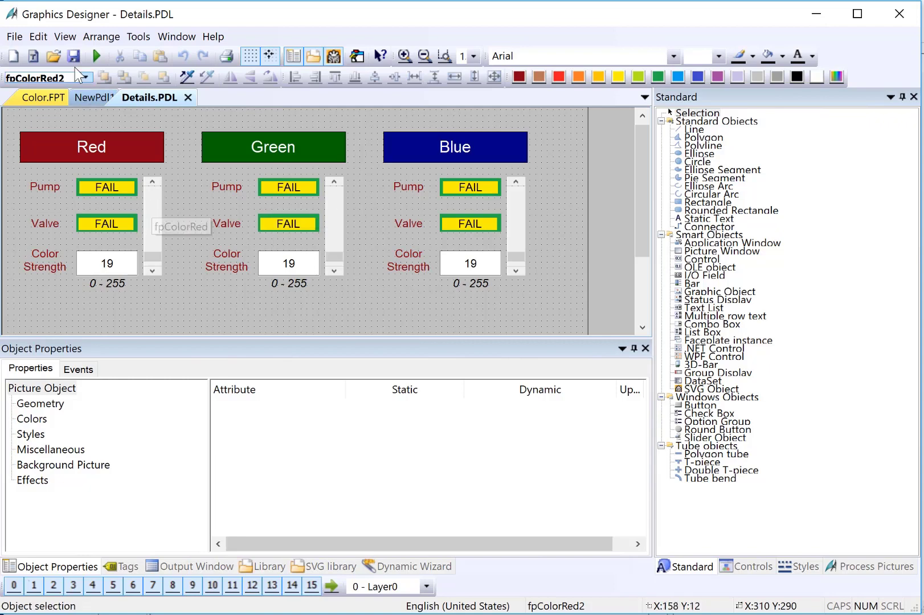
Step: Bring Color.FPT to the front and reach Edit > Configure Faceplate Type
left_click(41, 96)
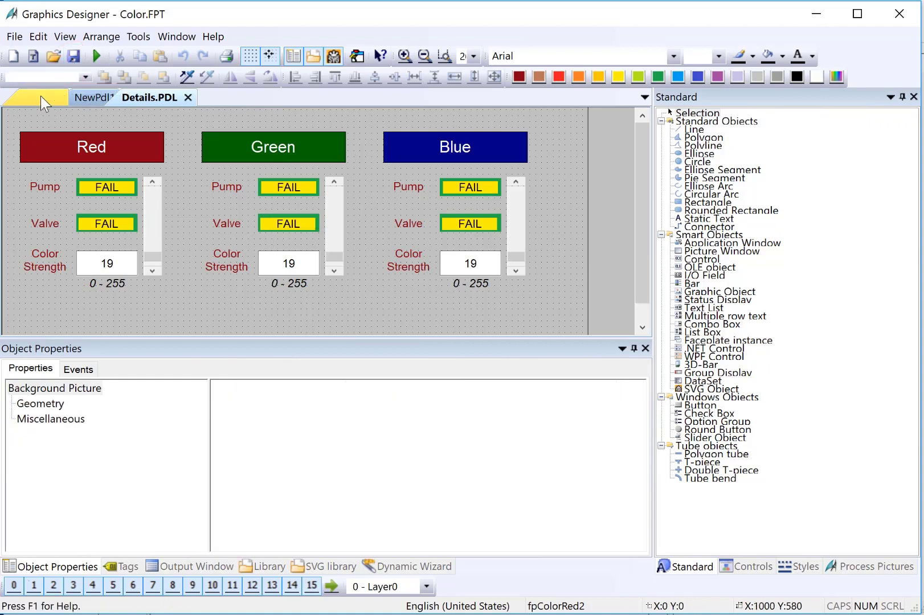
left_click(39, 36)
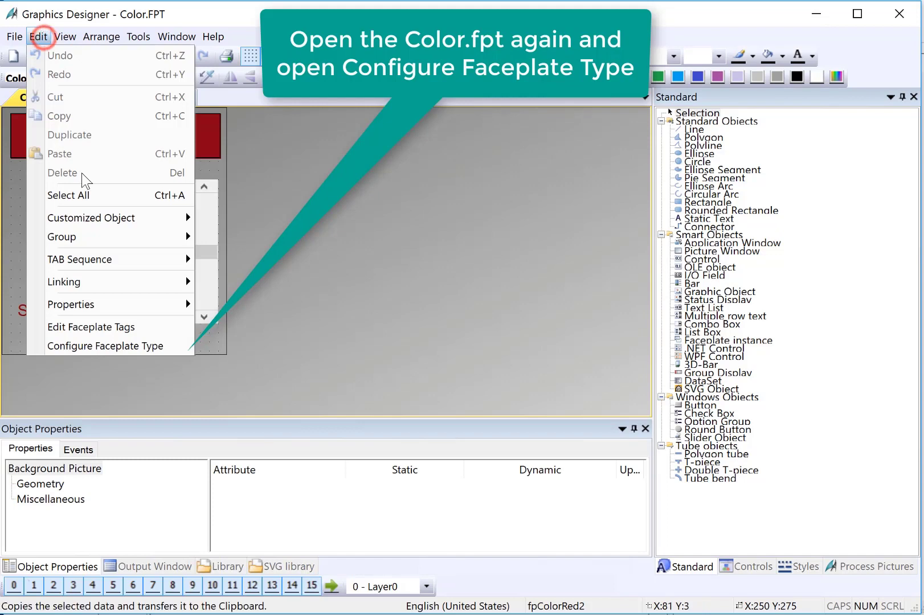
Step: Expose the pump label's ForeColor as a faceplate property and rename it FontColor
left_click(96, 346)
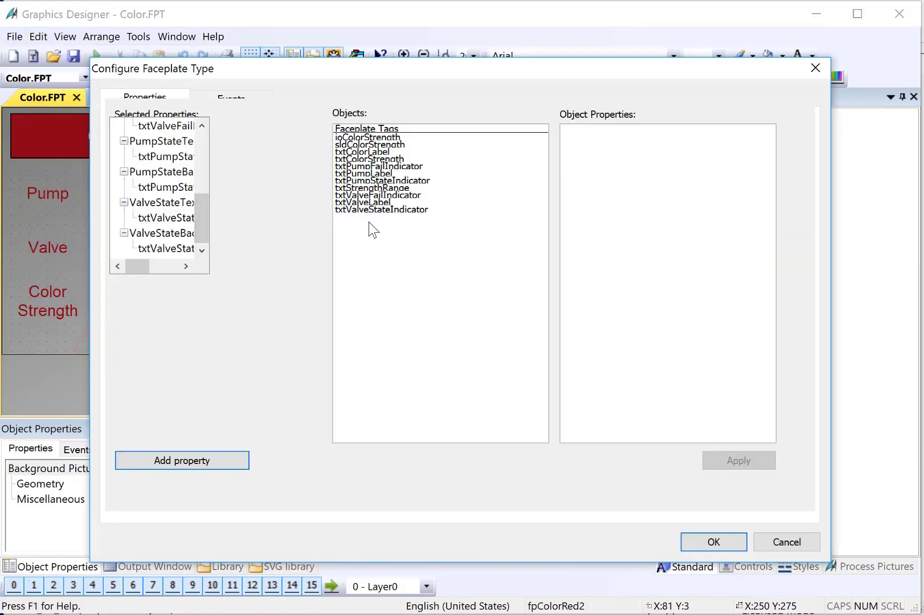
left_click(359, 175)
scroll(613, 282, "down", 2)
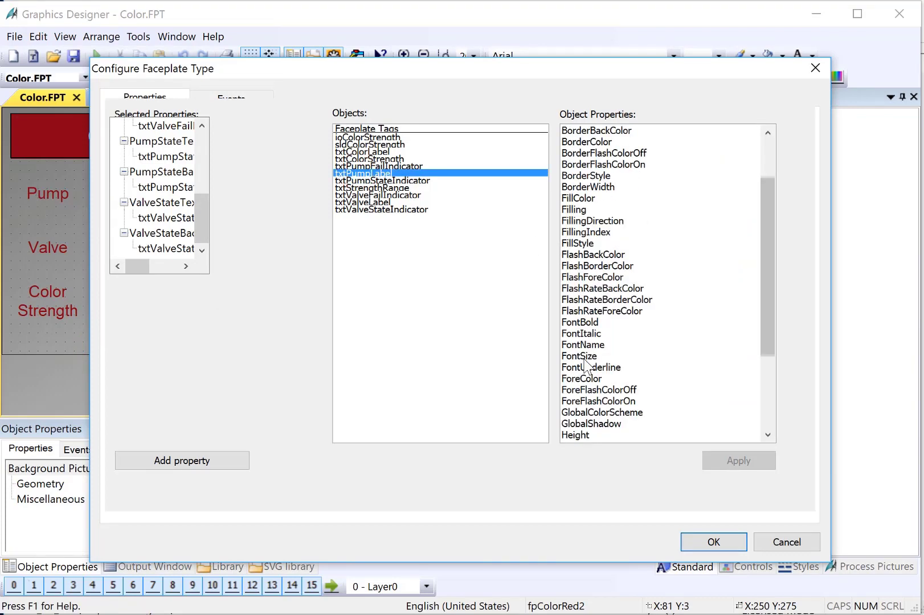
left_click(583, 380)
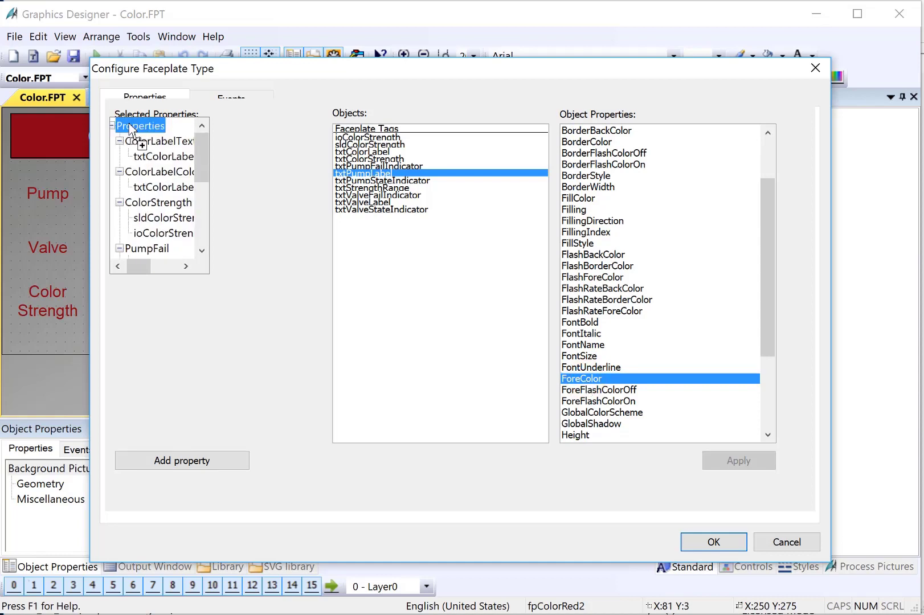
left_click_drag(588, 388, 133, 127)
right_click(148, 235)
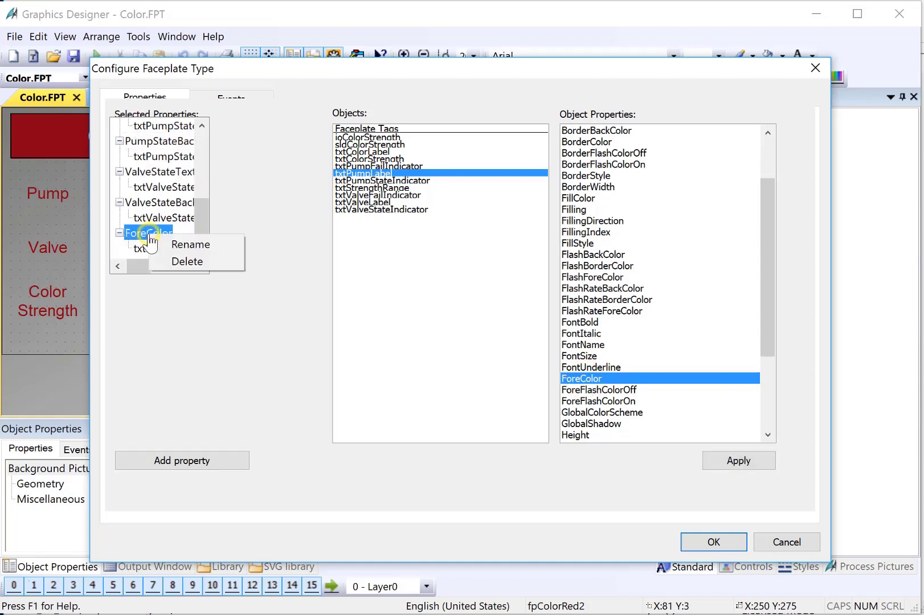
left_click(192, 247)
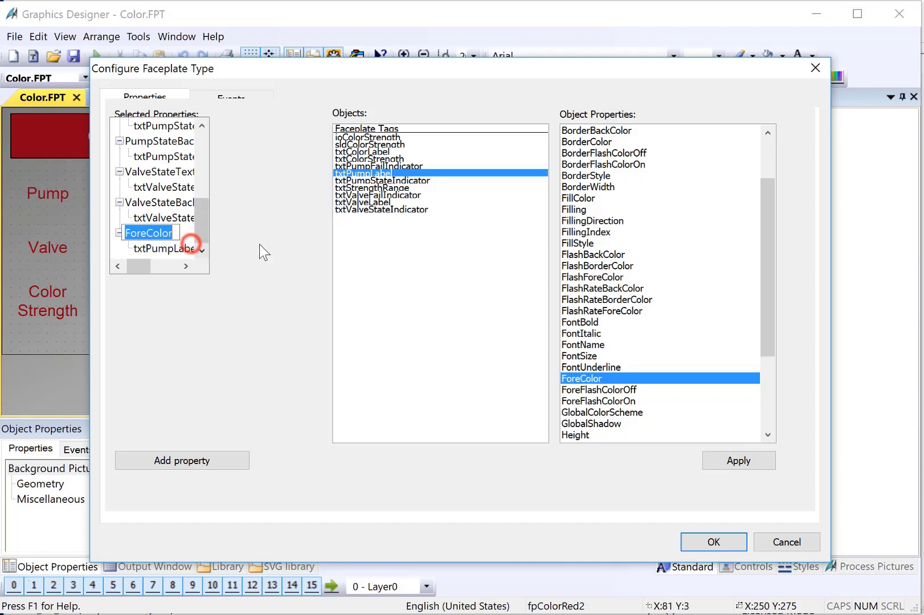
type("FontC")
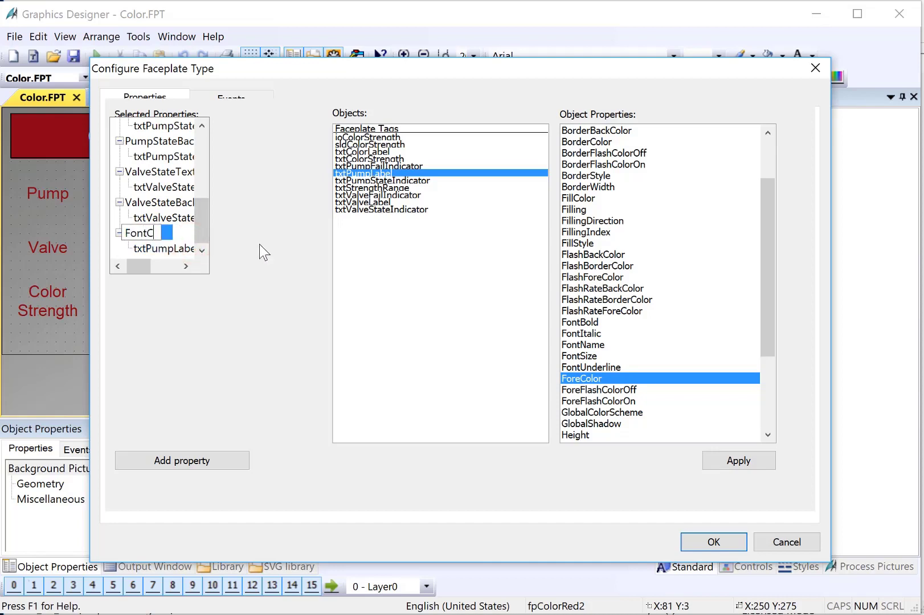
type("olor")
key("Return")
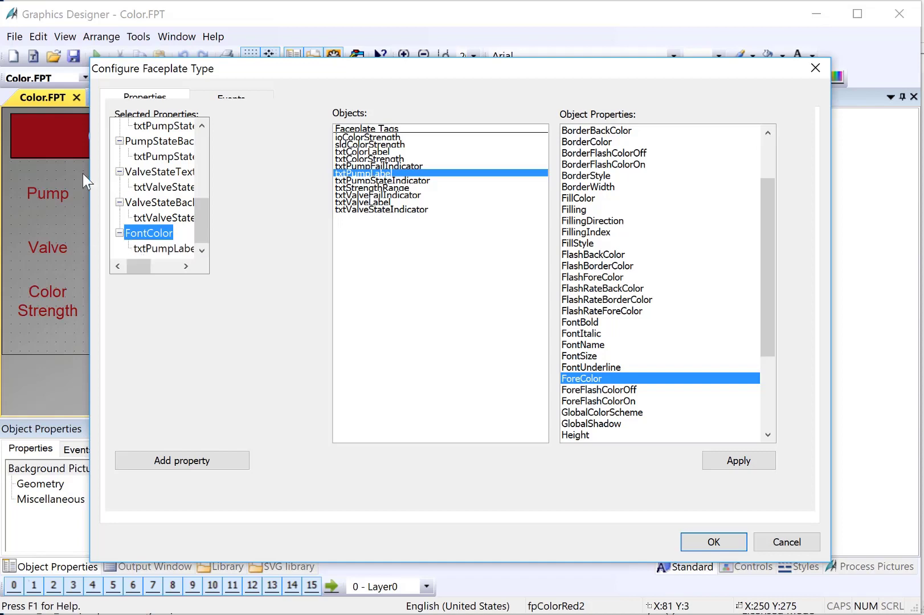
Step: Link the other labels' text colour to FontColor and confirm the type change
left_click_drag(221, 67, 279, 52)
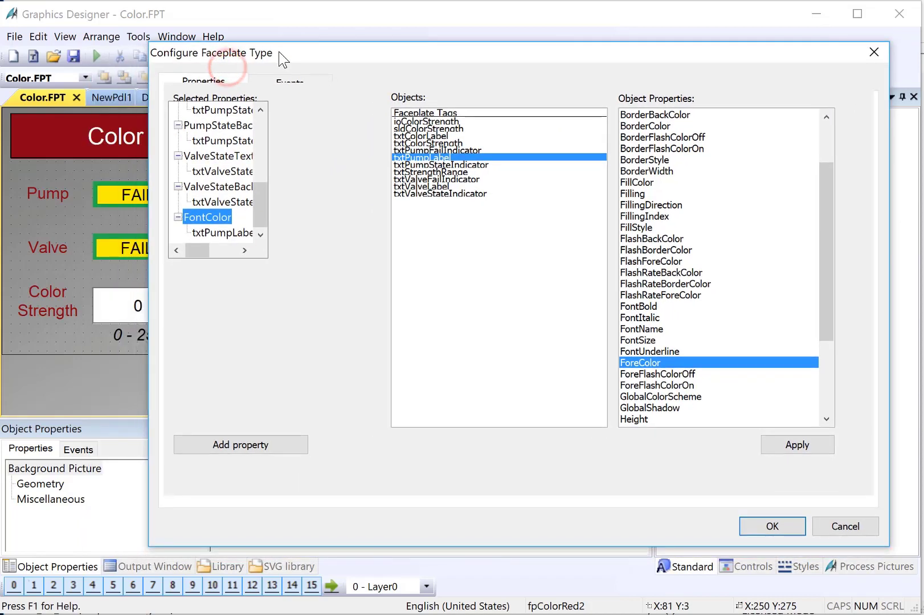
left_click(429, 186)
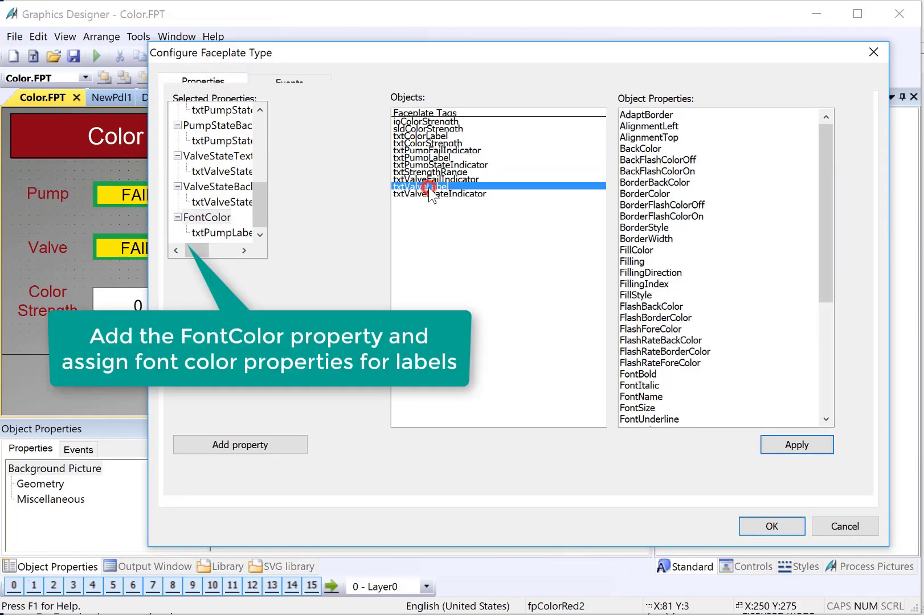
scroll(704, 296, "down", 3)
mouse_move(628, 340)
left_mouse_down()
mouse_move(289, 266)
mouse_move(206, 217)
mouse_move(260, 223)
left_mouse_up()
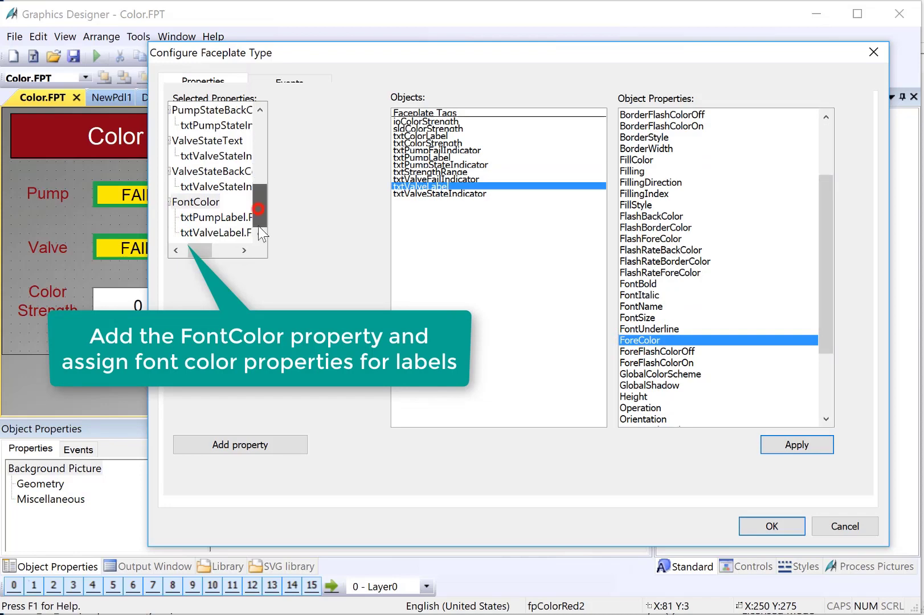
left_click(427, 143)
mouse_move(630, 250)
left_mouse_down()
mouse_move(196, 263)
mouse_move(189, 209)
left_mouse_up()
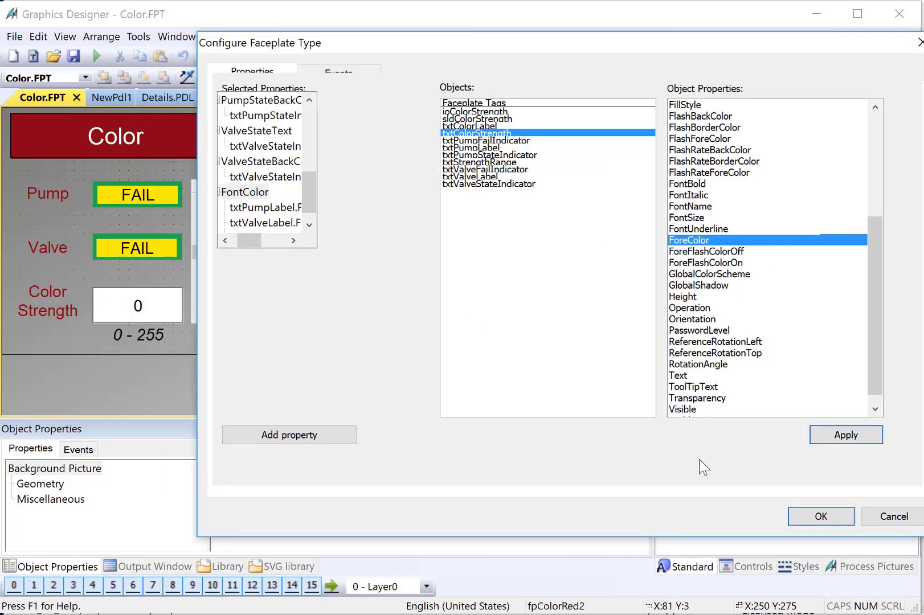
left_click(794, 518)
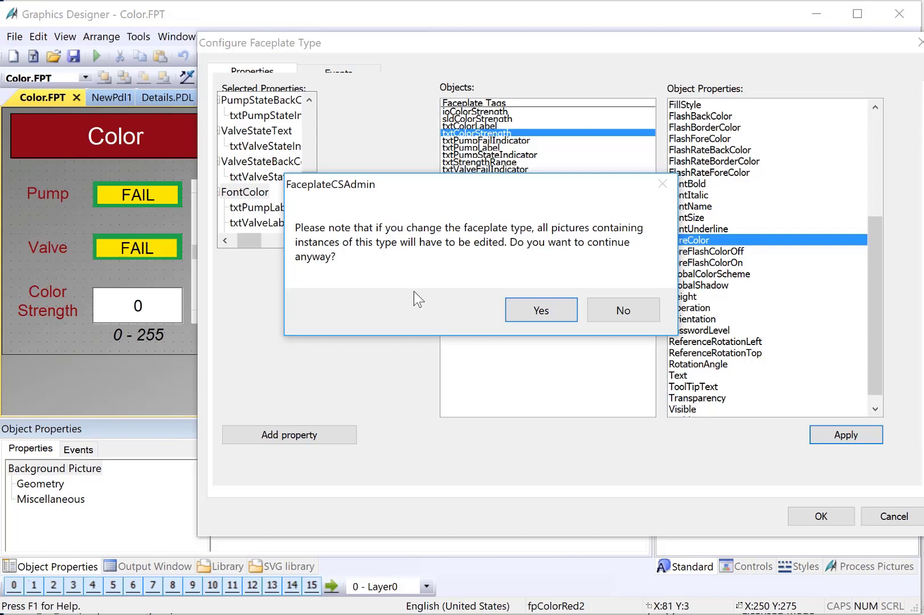
left_click(511, 310)
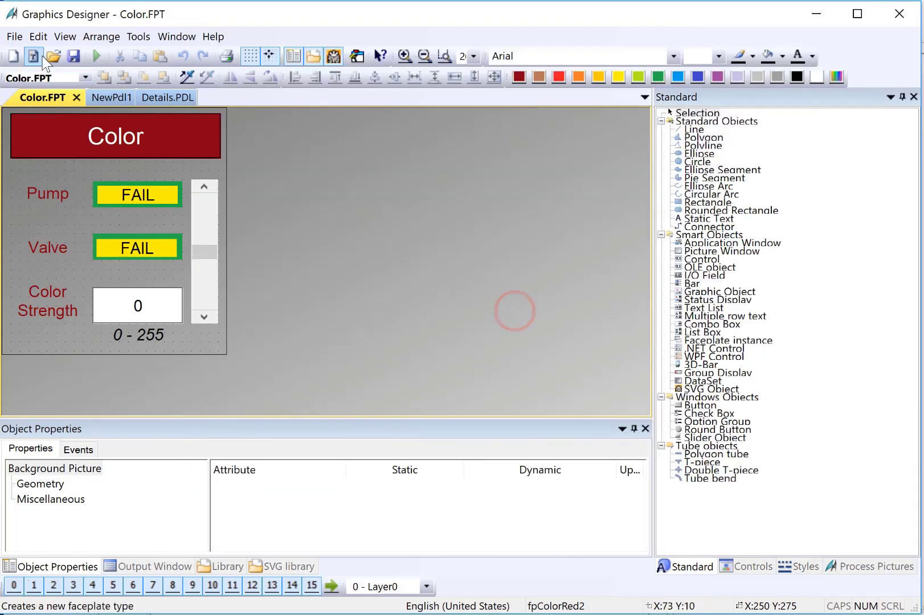
Step: On Details.PDL, set the Green faceplate's FontColor to dark green
left_click(73, 57)
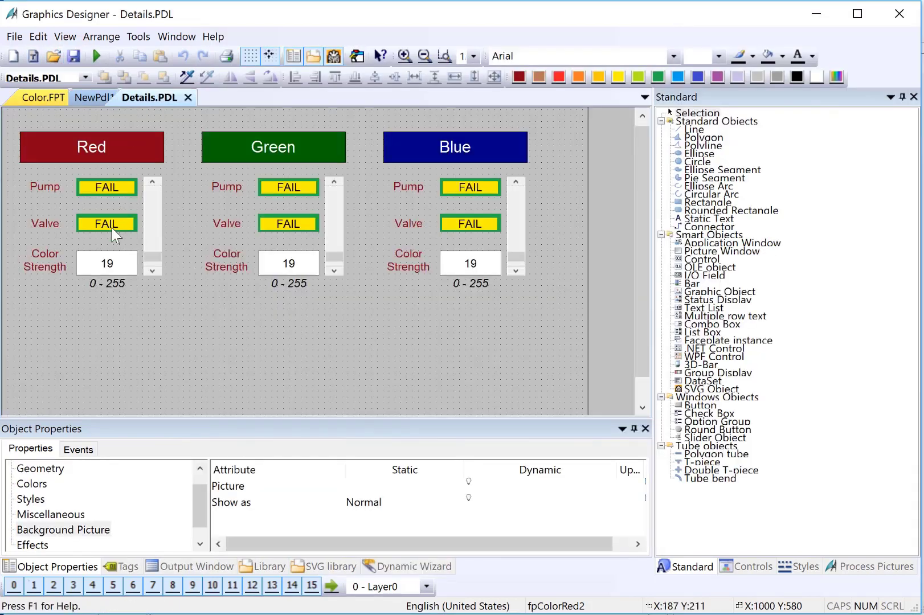
left_click(48, 227)
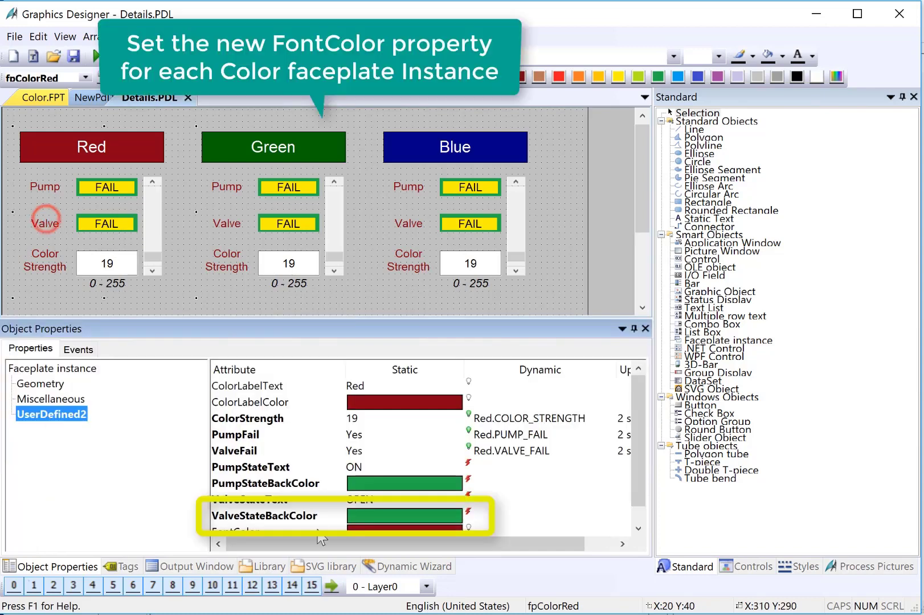
scroll(268, 505, "down", 1)
left_click(240, 521)
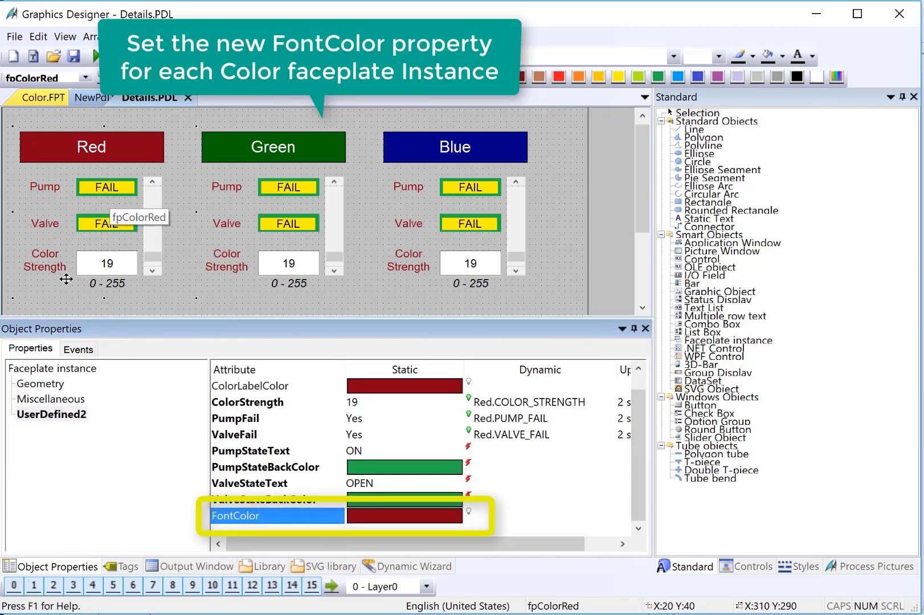
left_click(234, 146)
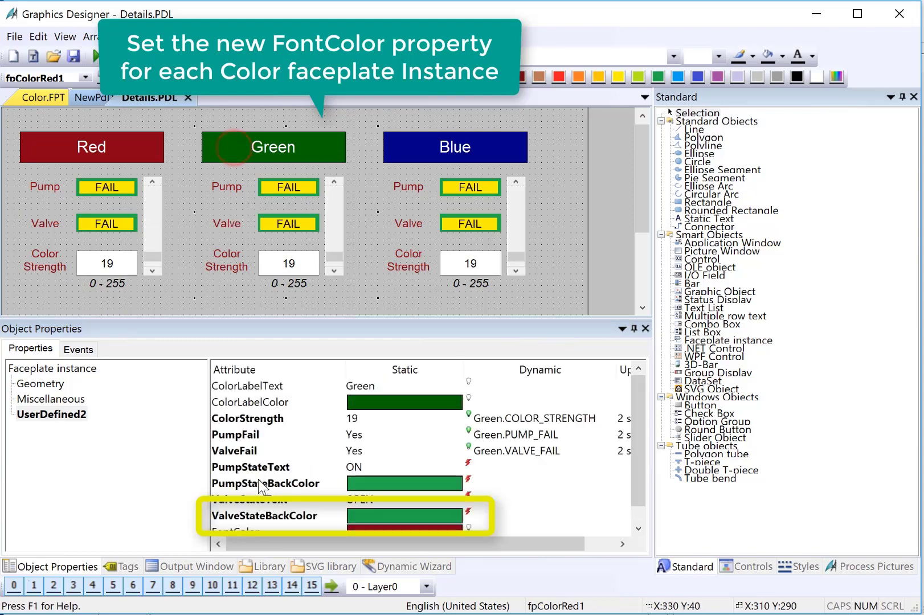
scroll(243, 491, "down", 1)
left_click(233, 518)
double_click(407, 518)
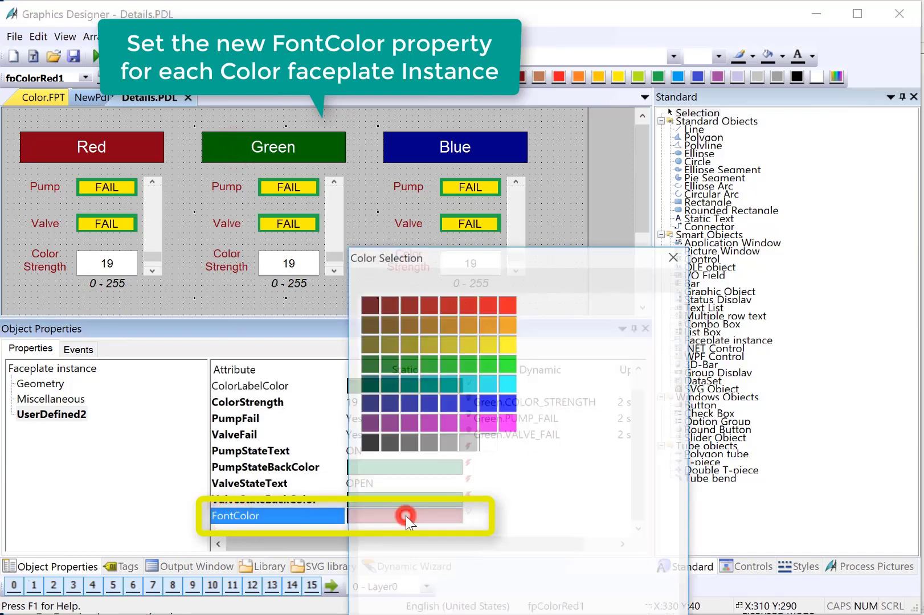
left_click(384, 365)
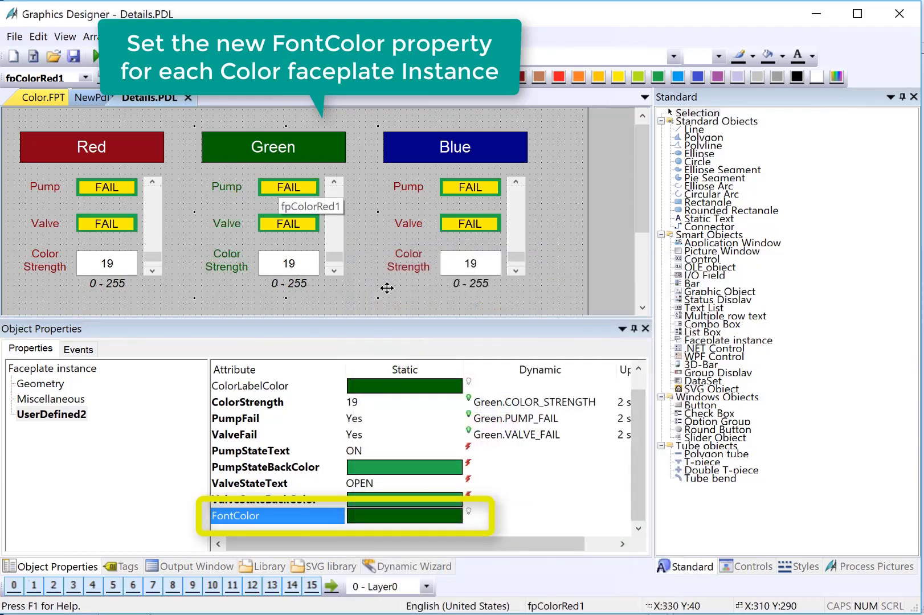
Step: Set the Blue faceplate's FontColor to dark blue
left_click(477, 148)
scroll(619, 448, "down", 1)
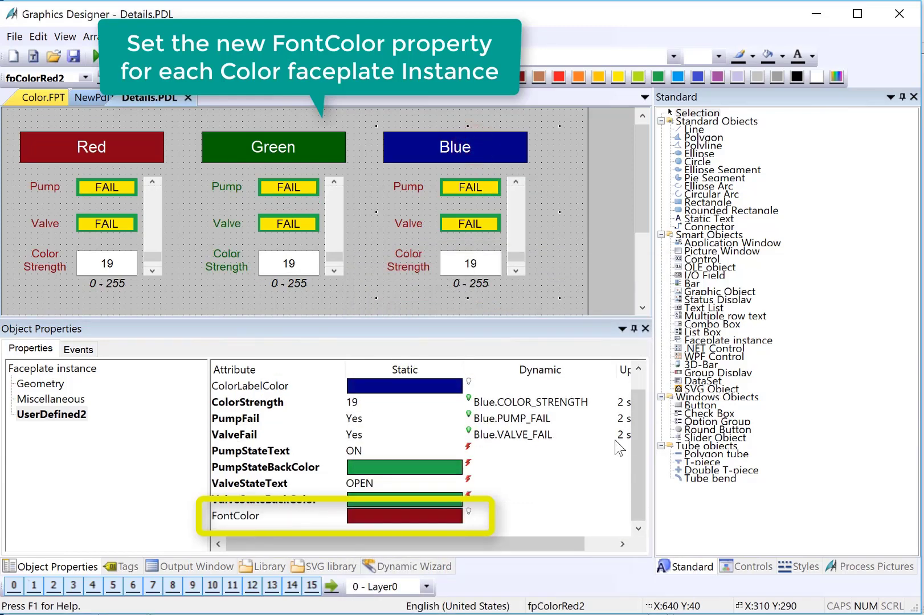
double_click(231, 518)
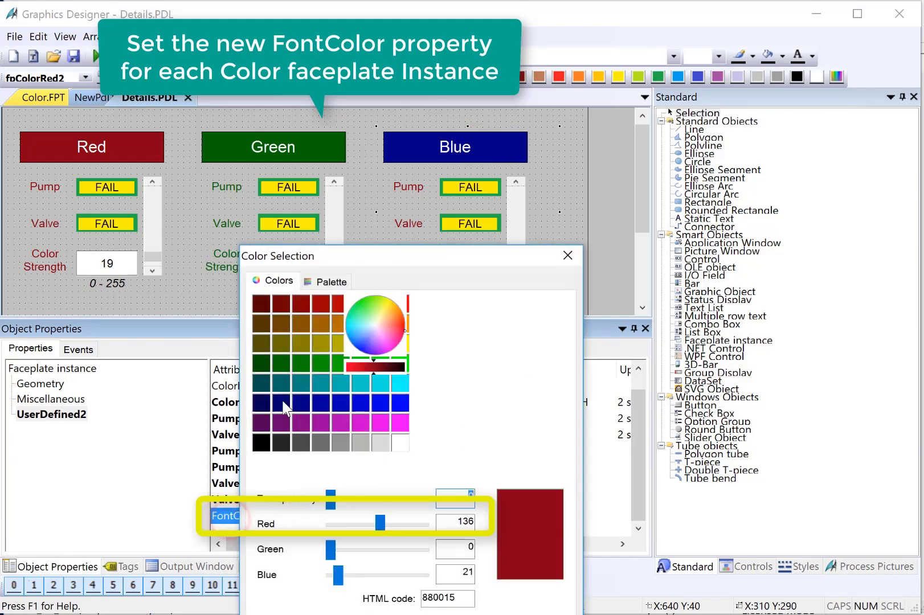
left_click(283, 402)
left_click(284, 402)
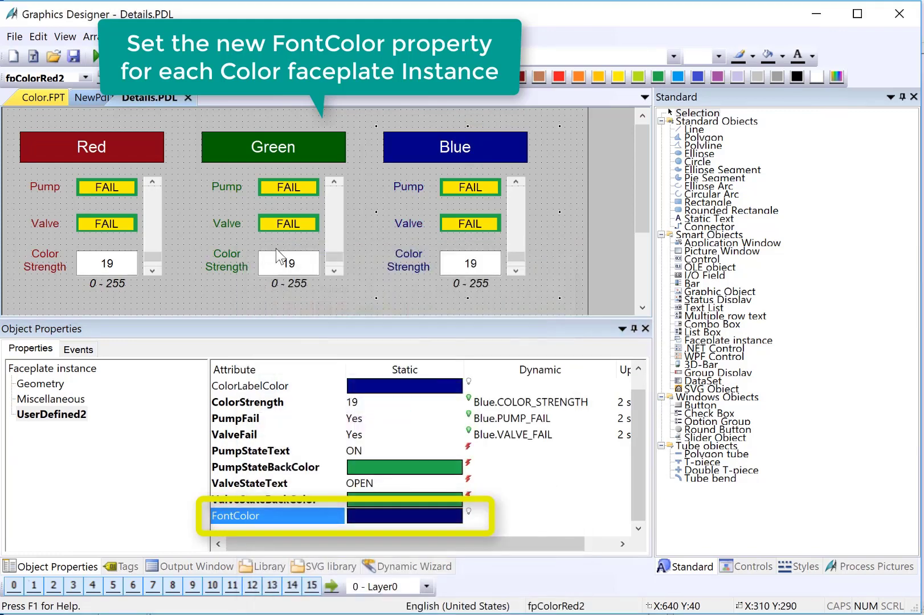
left_click(110, 108)
left_click(73, 56)
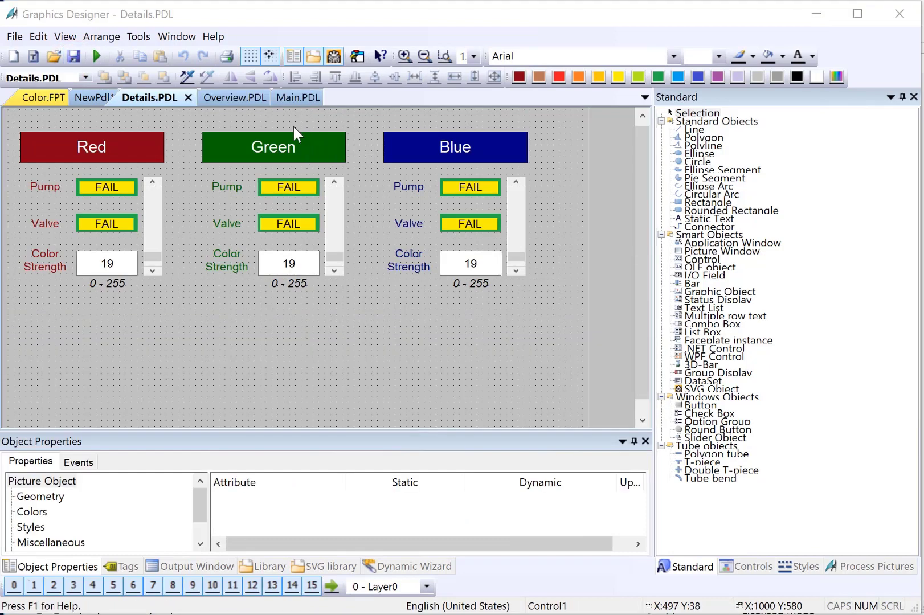
Step: Activate WinCC Runtime from the Main.PDL picture
left_click(291, 98)
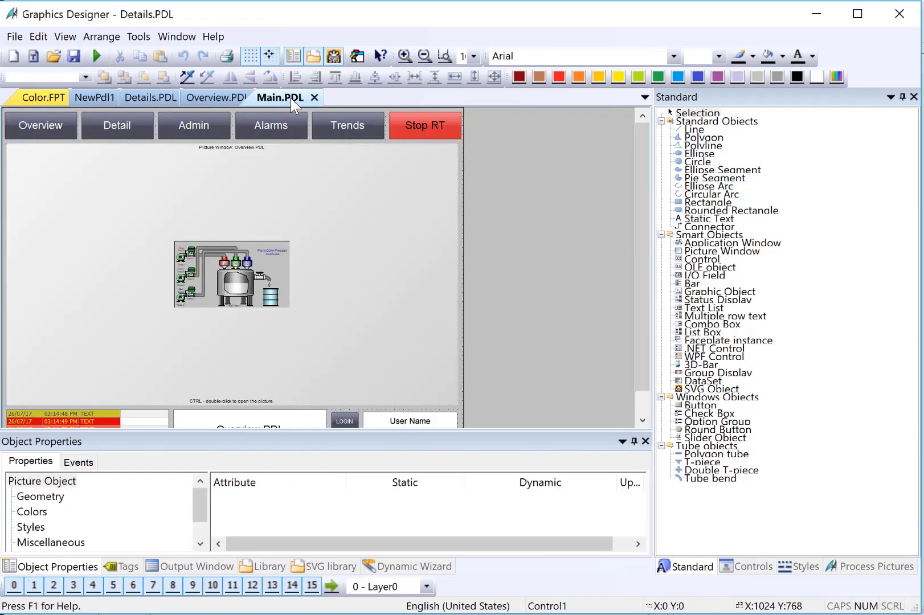
left_click(97, 57)
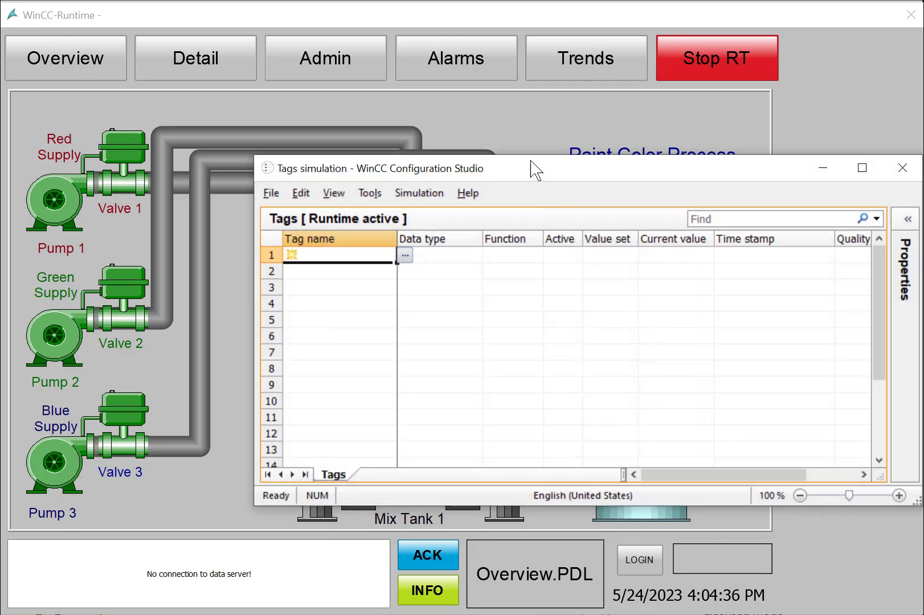
left_click_drag(530, 170, 532, 256)
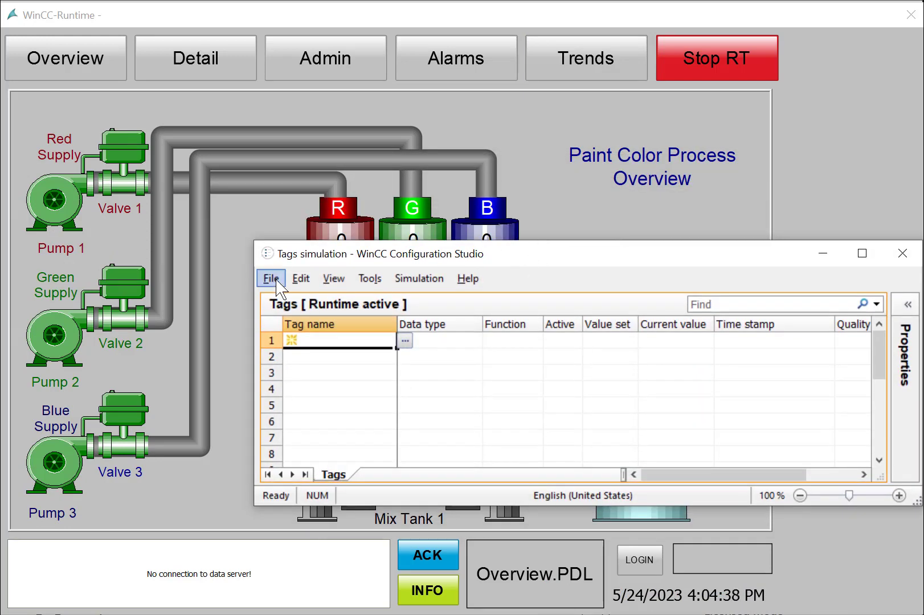
Step: Load new_pump_valve_sim.sim in Tags simulation and start the simulation
left_click(280, 289)
left_click(290, 324)
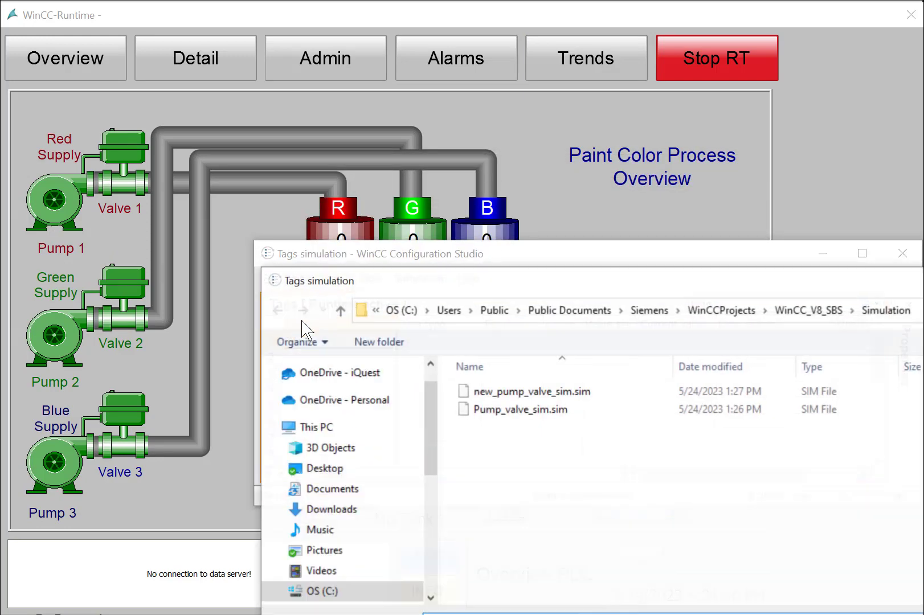
left_click(505, 399)
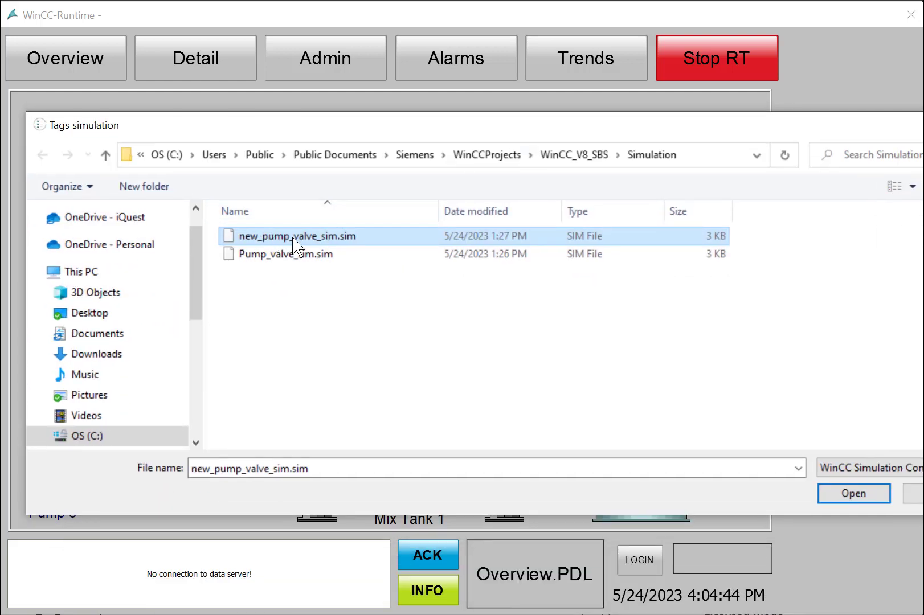
left_click(830, 500)
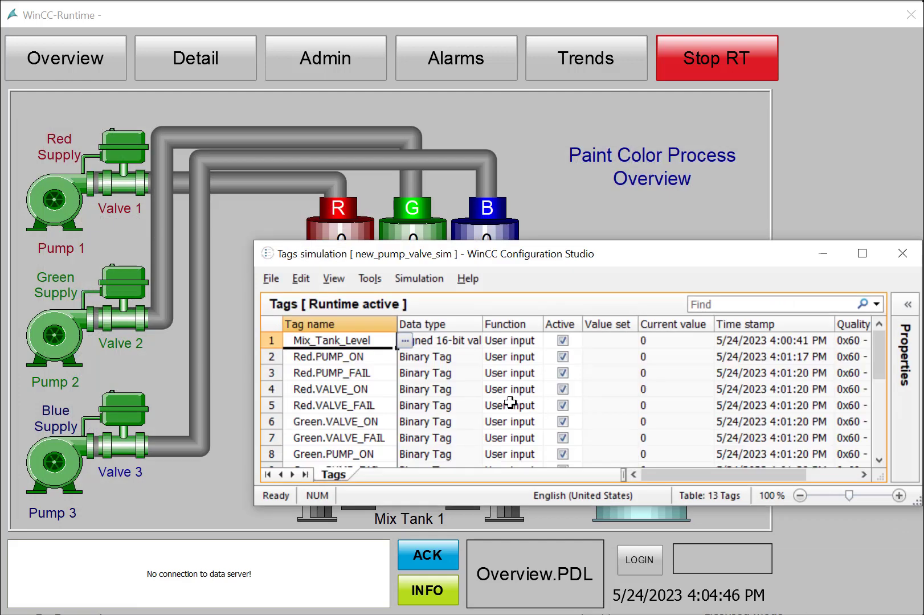
left_click(418, 280)
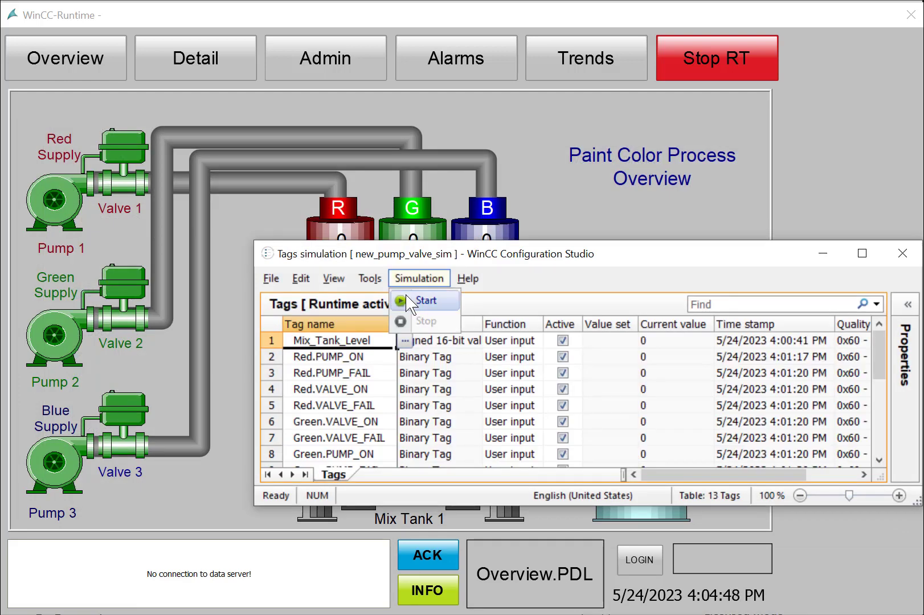
left_click(409, 304)
Step: Set Red, Green and Blue strengths to 153, 84 and 162 on Detail, then restore Tags simulation
left_click(232, 67)
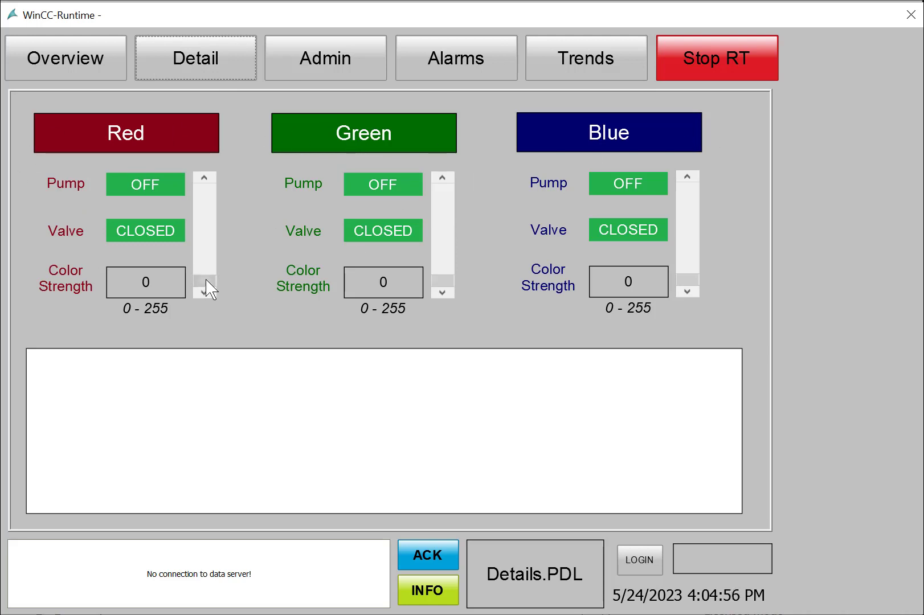
left_click_drag(208, 288, 209, 228)
left_click_drag(443, 283, 444, 251)
left_click_drag(687, 280, 688, 222)
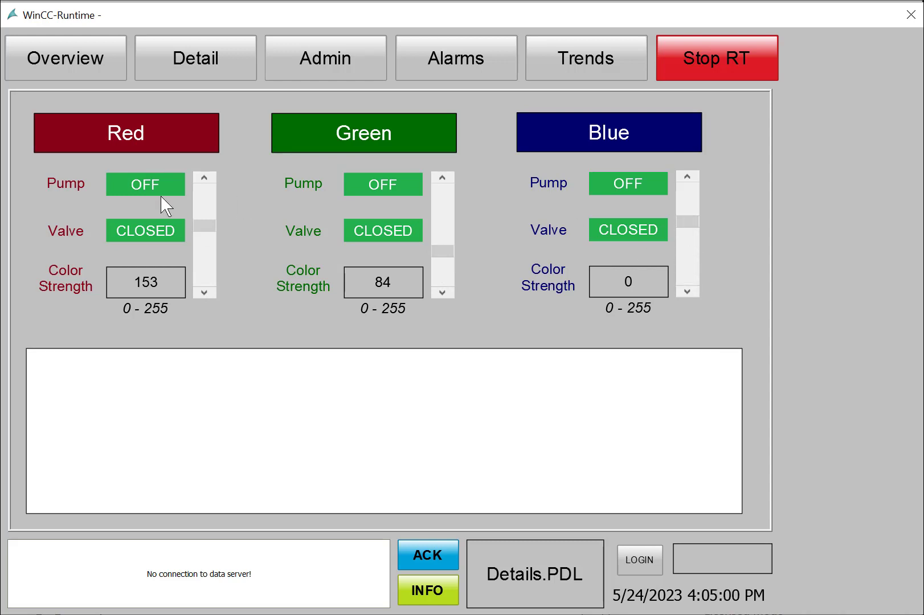
left_click(72, 57)
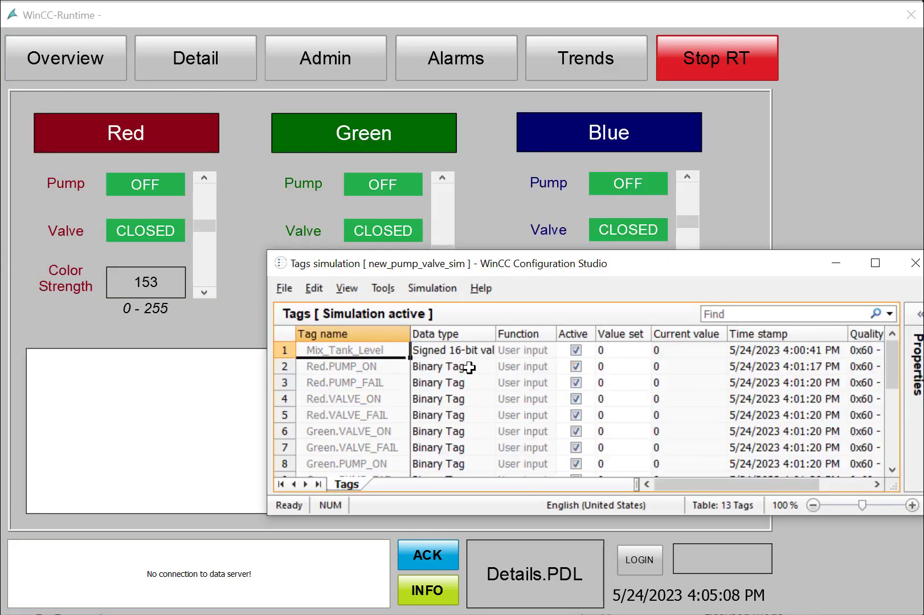
Step: Enter 1 for Red.PUMP_ON and Red.PUMP_FAIL, then fill 1 down through rows 2–13
double_click(632, 366)
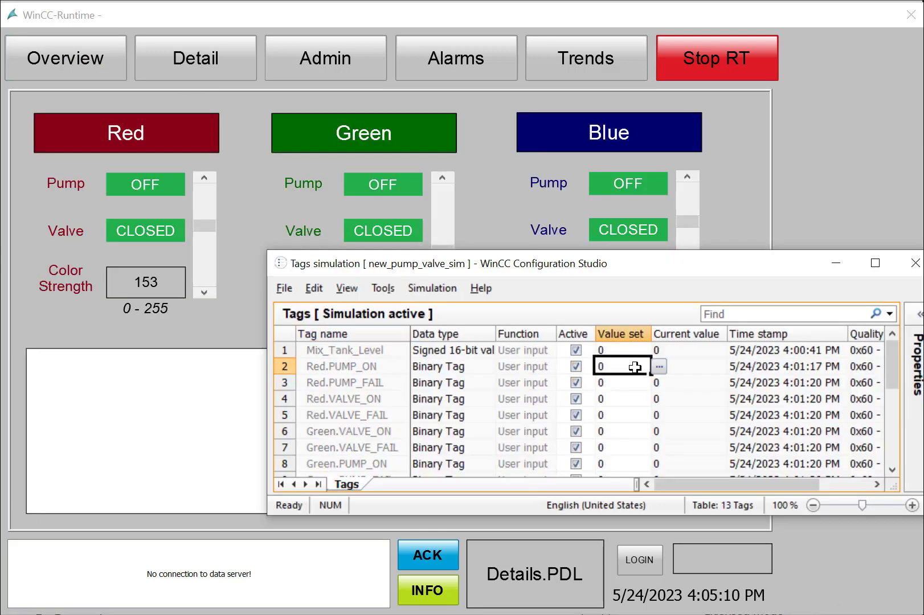
key("BackSpace")
type("1")
key("Return")
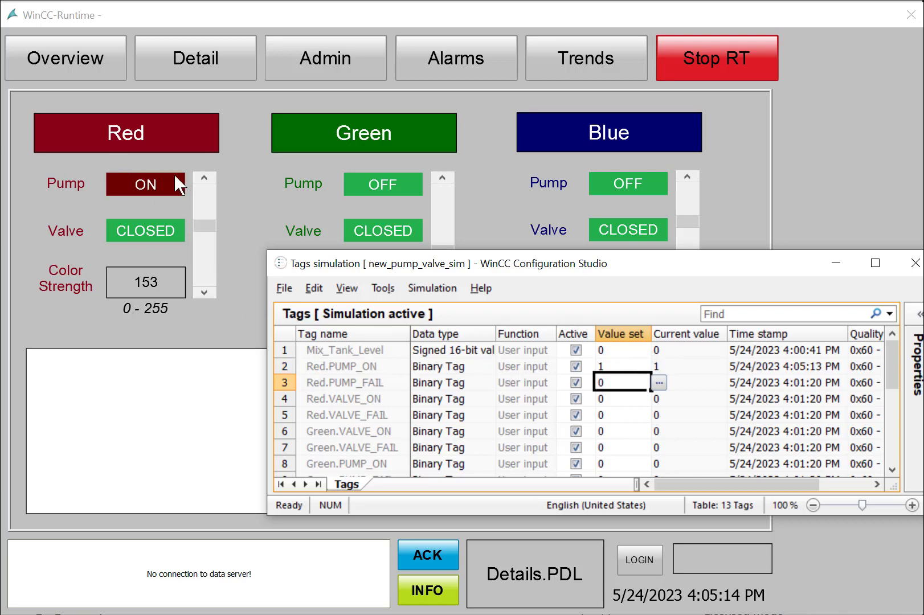
type("1")
key("Return")
left_click(611, 366)
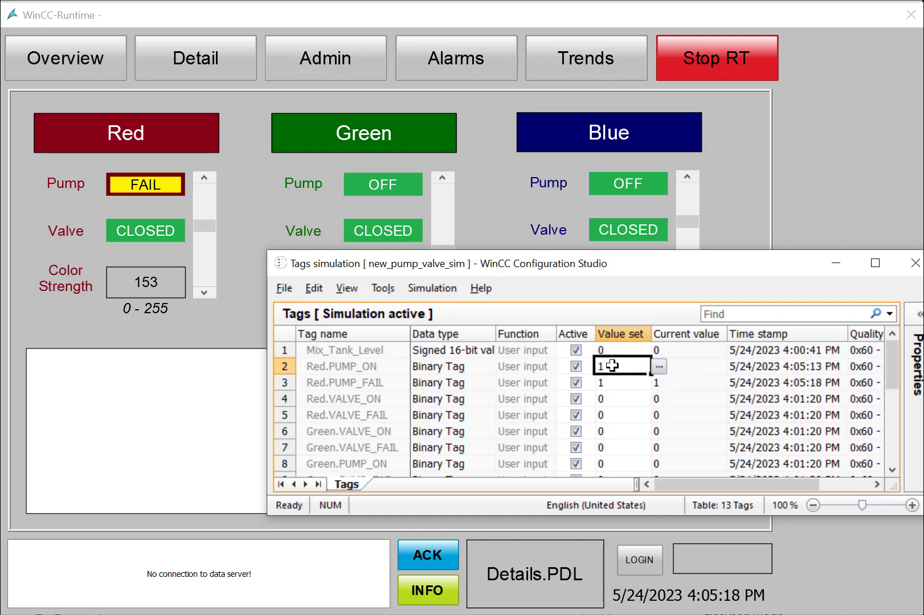
left_click(634, 383)
left_click_drag(651, 395, 651, 469)
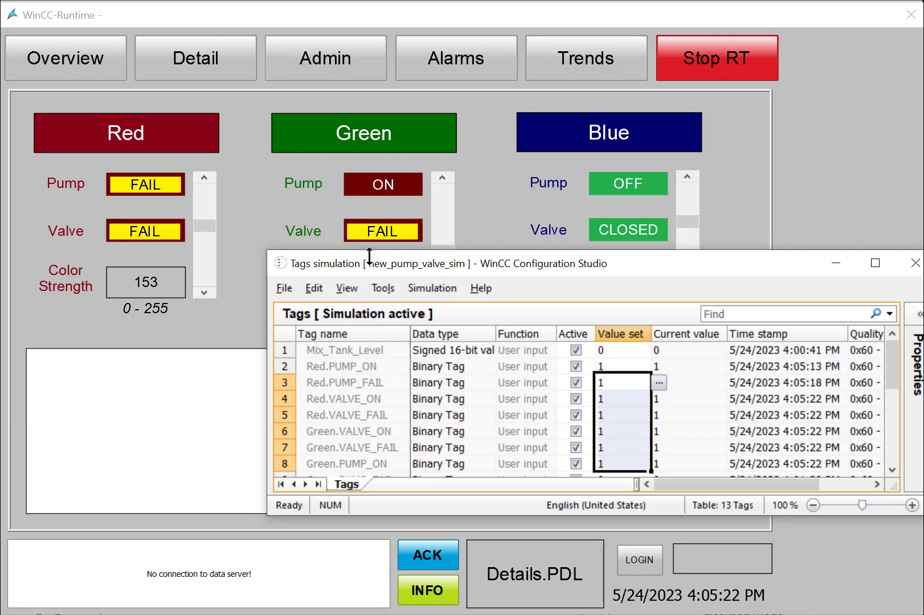
left_click_drag(372, 263, 162, 345)
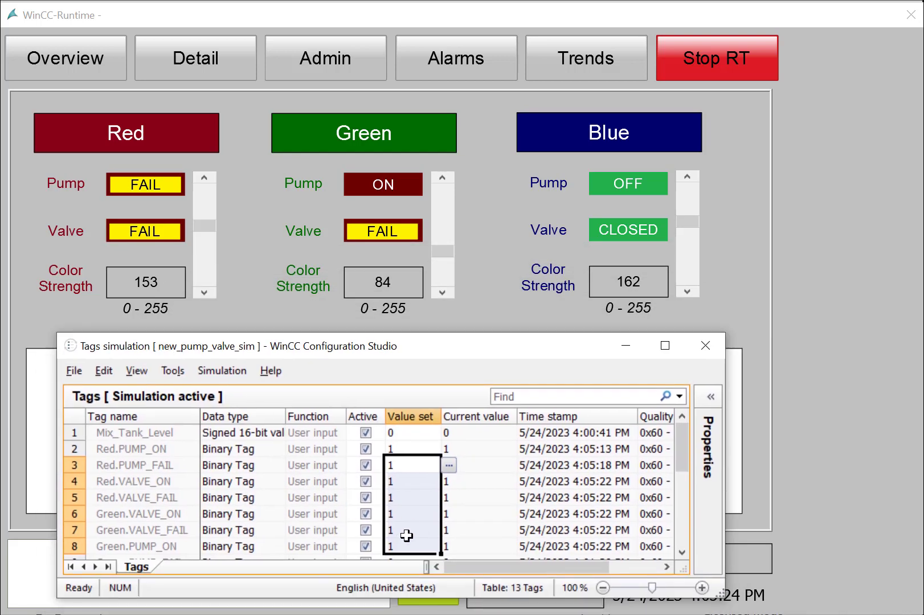
scroll(407, 536, "down", 2)
left_click_drag(442, 456, 442, 537)
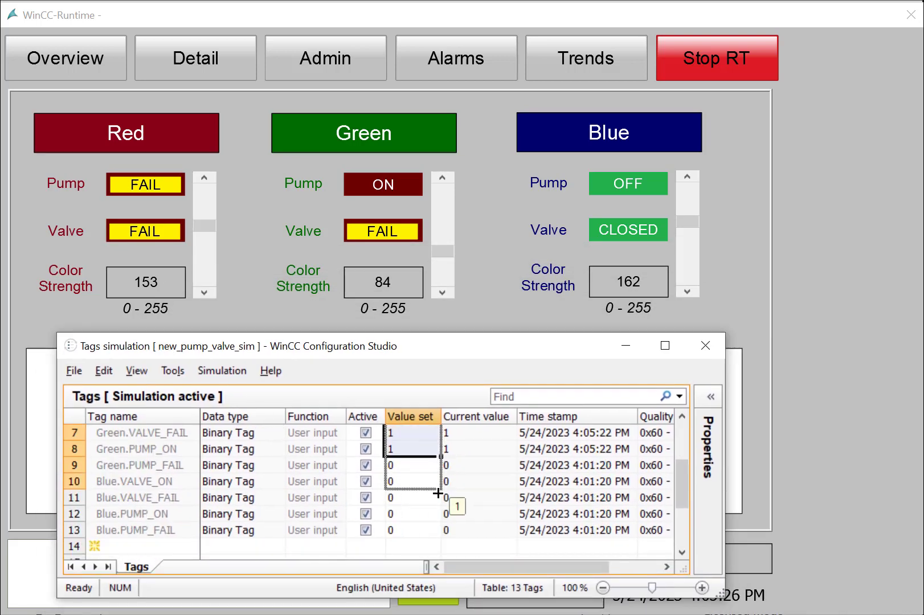